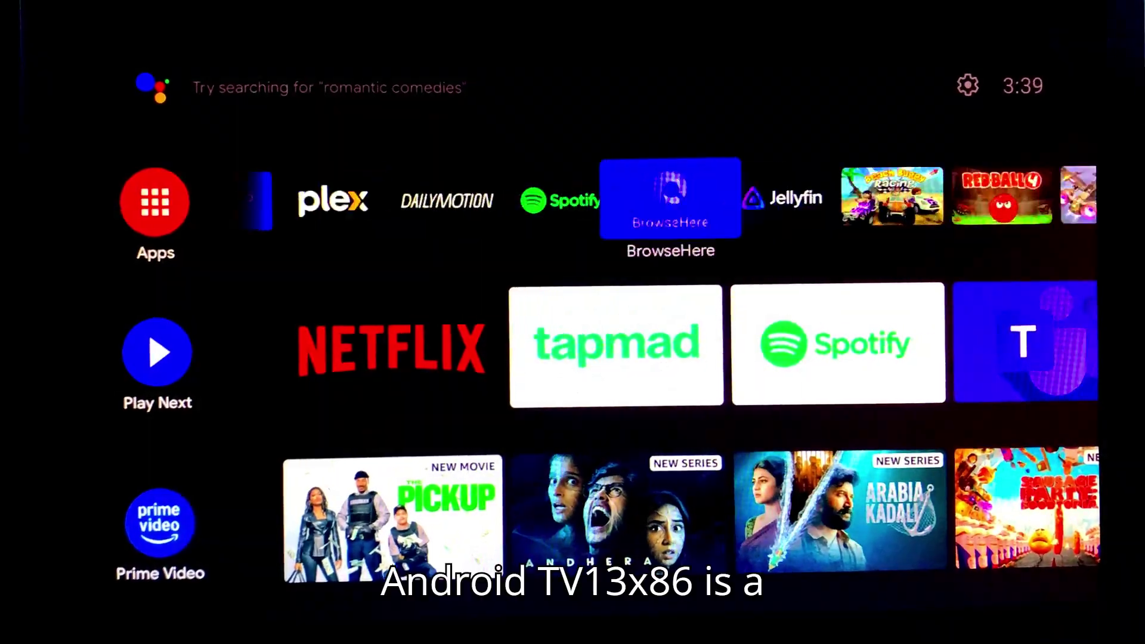
# Browse the home screen rows past Netflix, Spotify and YouTube Music
pyautogui.press('Right')
pyautogui.press('Right')
pyautogui.press('Right')
pyautogui.press('Right')
pyautogui.press('Right')
pyautogui.press('Left')
pyautogui.press('Left')
pyautogui.press('Left')
pyautogui.press('Left')
pyautogui.press('Left')
pyautogui.press('Left')
pyautogui.press('Left')
pyautogui.press('Left')
pyautogui.press('Left')
pyautogui.press('Left')
pyautogui.press('Left')
pyautogui.press('Left')
pyautogui.press('Left')
pyautogui.press('Left')
pyautogui.press('Down')
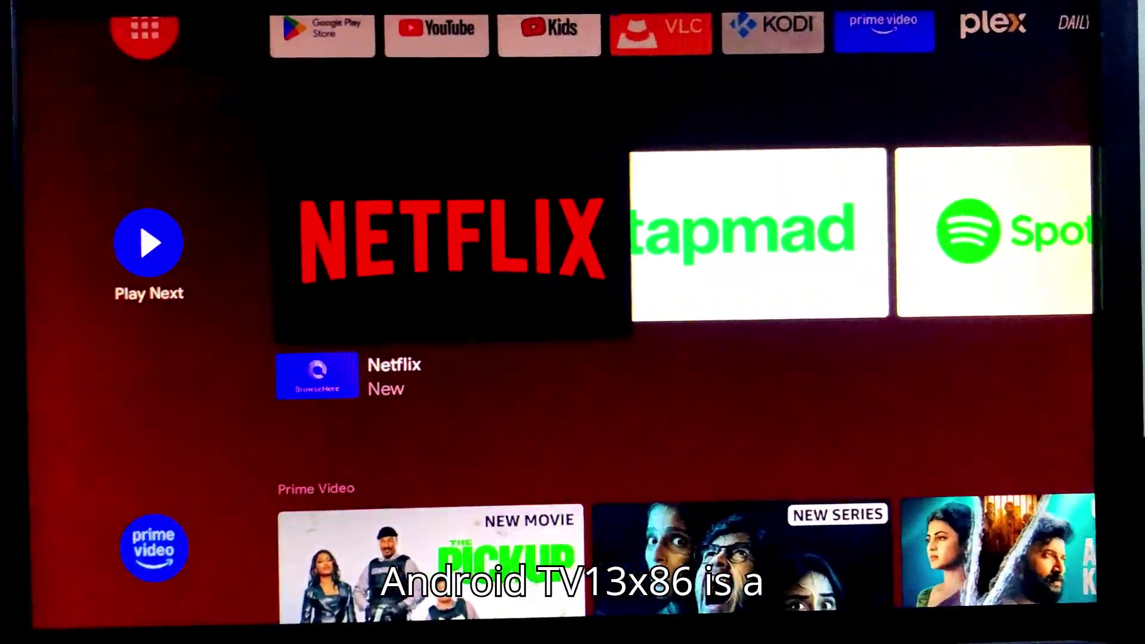
pyautogui.press('Left')
pyautogui.press('Left')
pyautogui.press('Left')
pyautogui.press('Left')
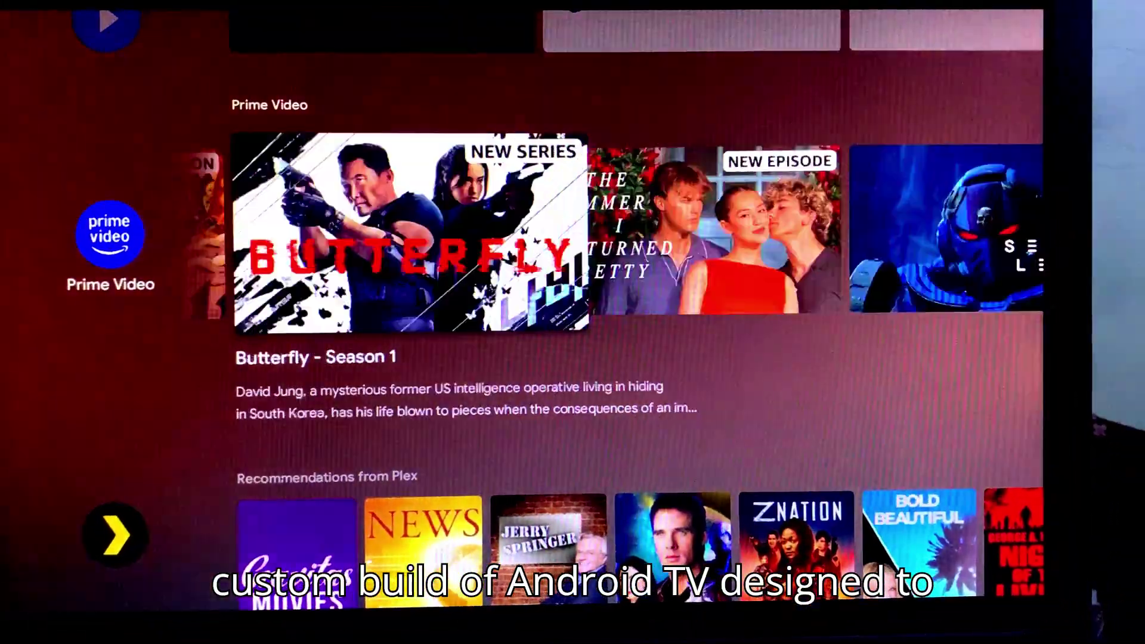
pyautogui.press('Down')
pyautogui.press('Down')
pyautogui.press('Down')
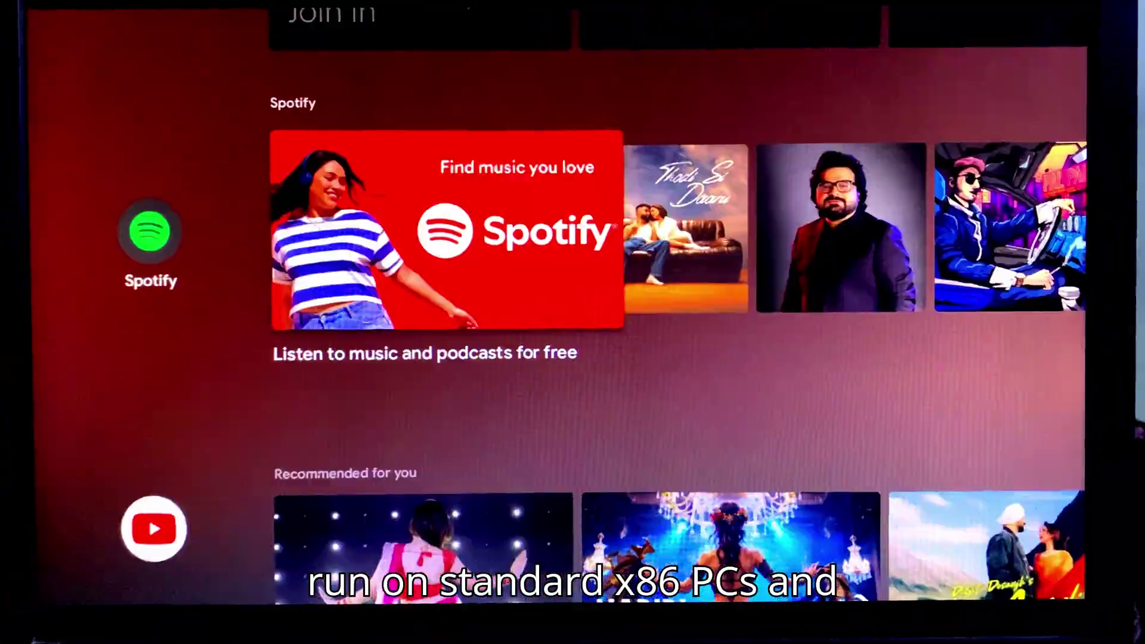
pyautogui.press('Right')
pyautogui.press('Down')
# Go back to the top of home and look through the full apps list down to Games, then close it
pyautogui.press('Escape')
pyautogui.press('Return')
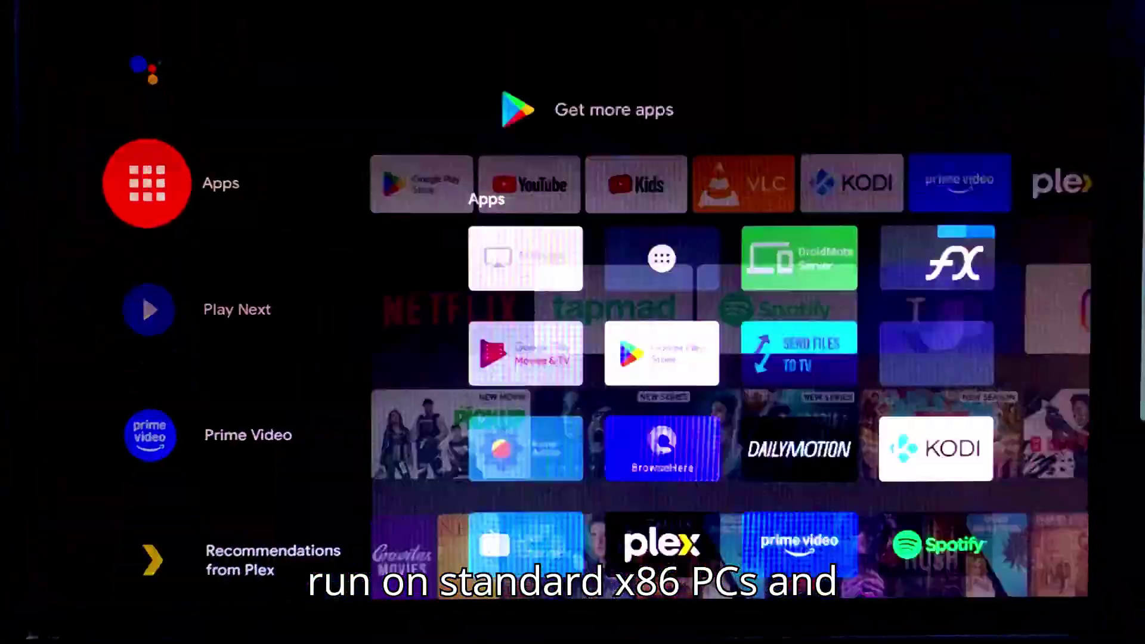
pyautogui.press('Down')
pyautogui.press('Down')
pyautogui.press('Down')
pyautogui.press('Up')
pyautogui.press('Up')
pyautogui.press('Up')
pyautogui.press('Escape')
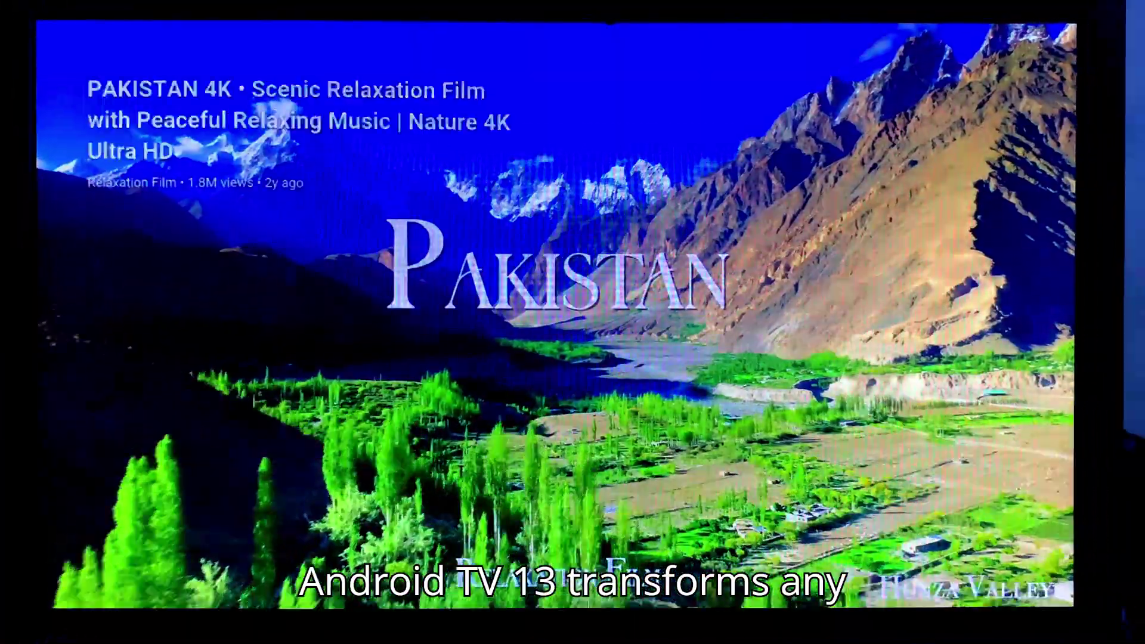
# Skip ahead in the YouTube video and bring up the player controls and playback settings
pyautogui.press('Right')
pyautogui.press('Right')
pyautogui.press('Right')
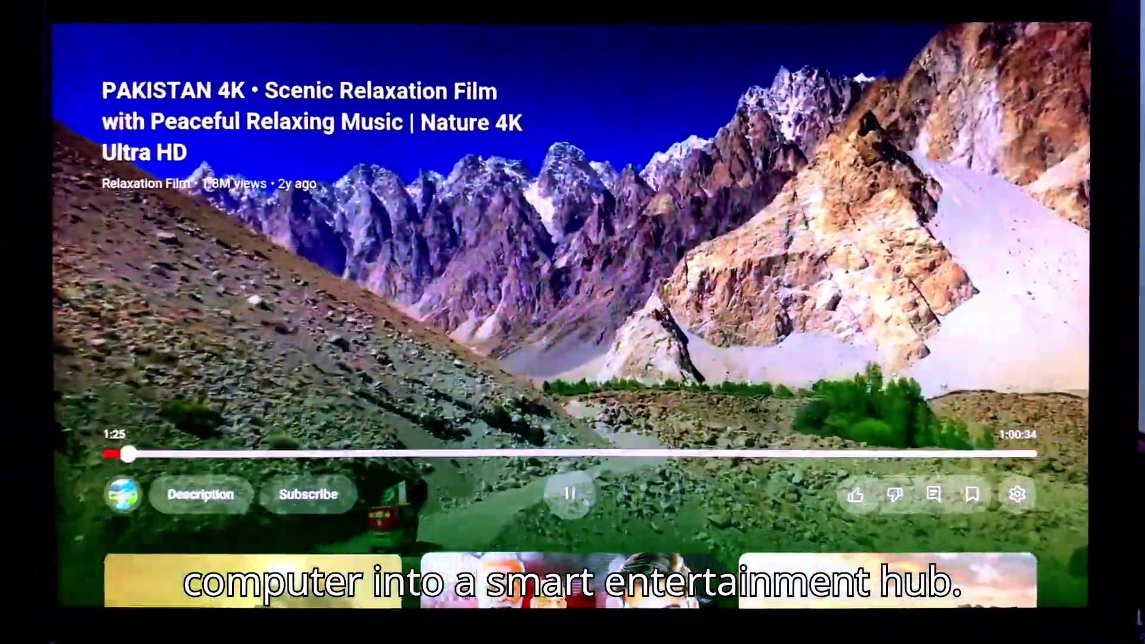
pyautogui.press('Escape')
pyautogui.press('Right')
pyautogui.press('Right')
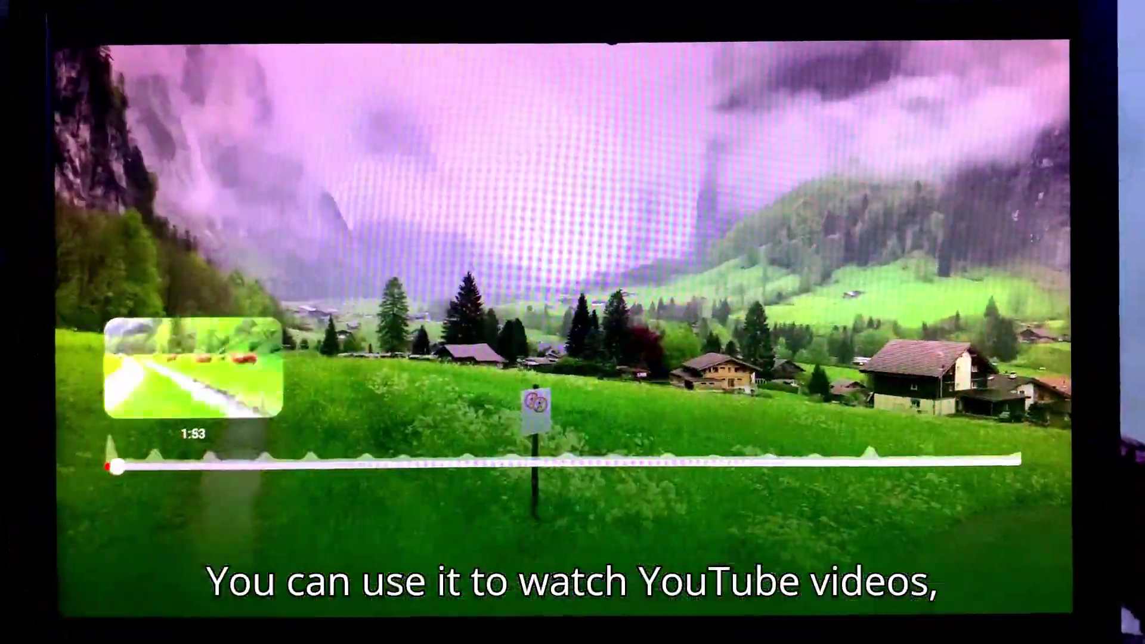
pyautogui.press('Right')
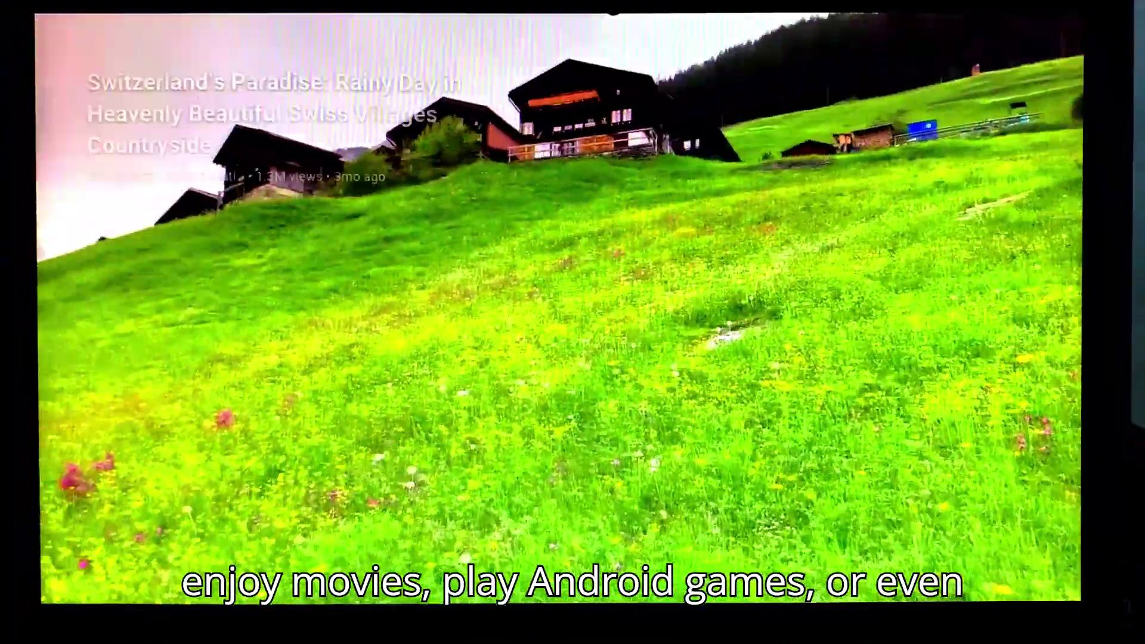
pyautogui.press('Return')
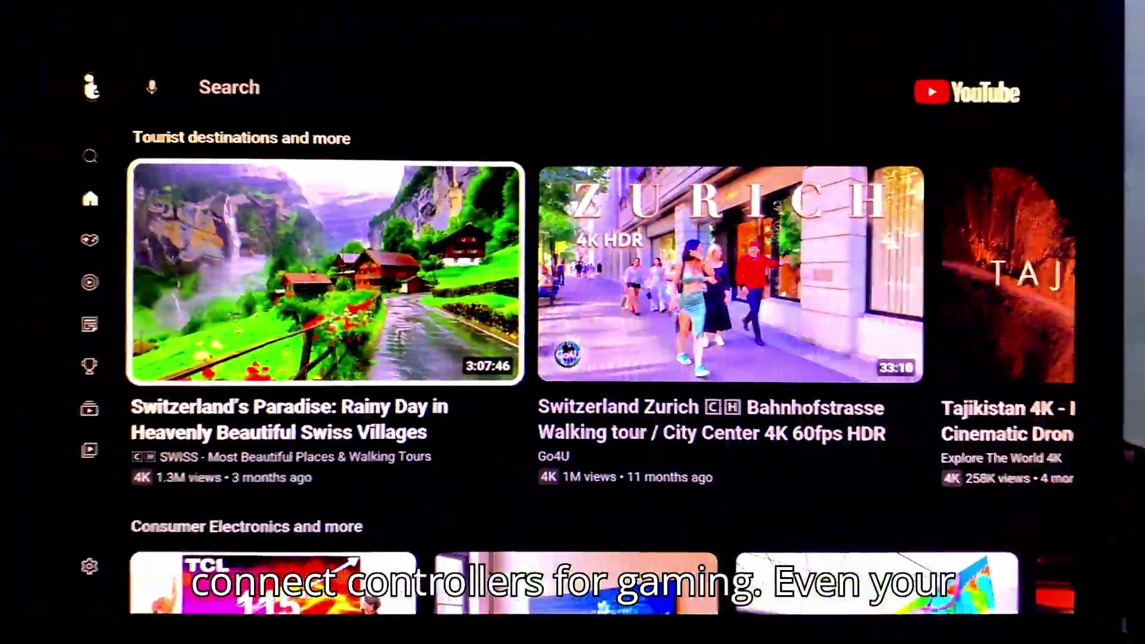
# Browse the Prime Video movie rows, exit back to home, and open Plex
pyautogui.press('Left')
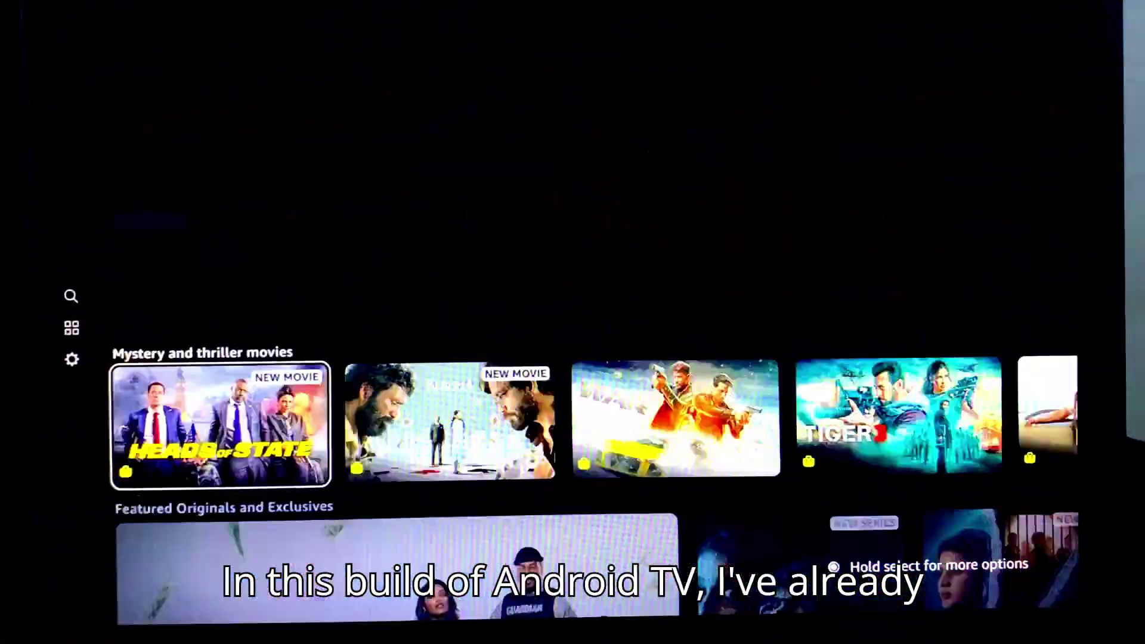
pyautogui.press('Down')
pyautogui.press('Down')
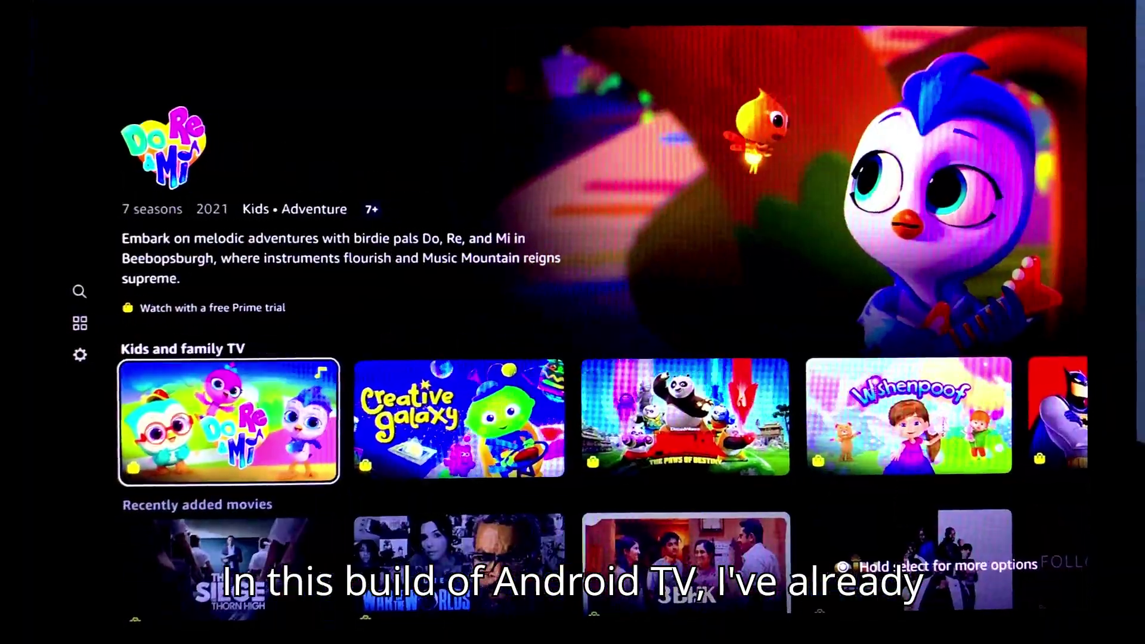
pyautogui.press('Escape')
pyautogui.press('Escape')
pyautogui.press('Return')
pyautogui.press('Return')
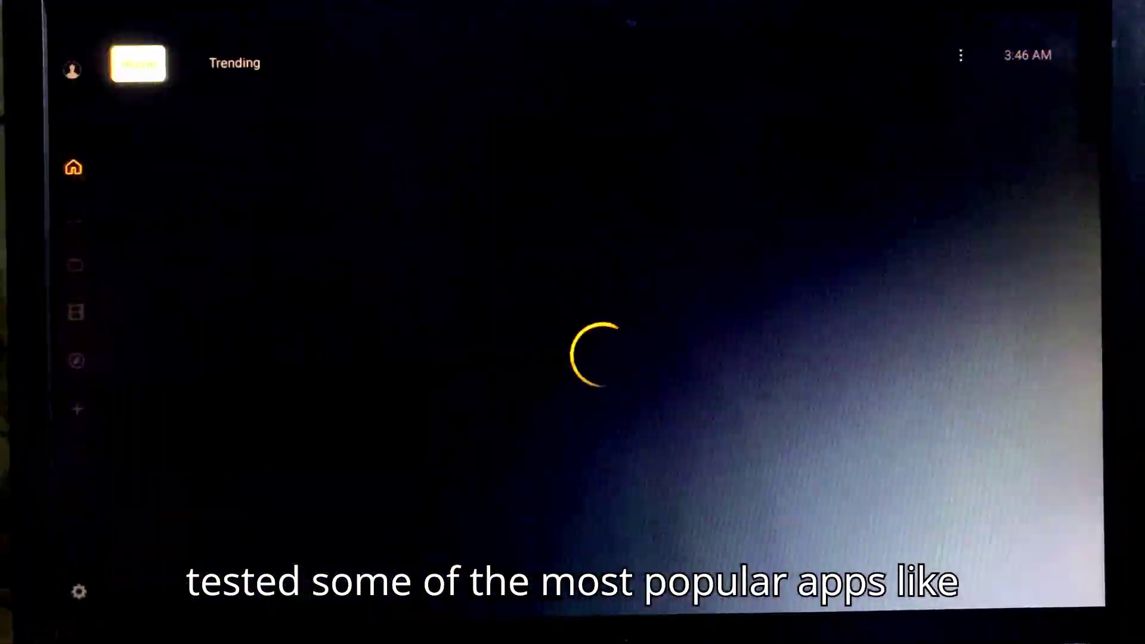
pyautogui.press('Down')
pyautogui.press('Down')
pyautogui.press('Down')
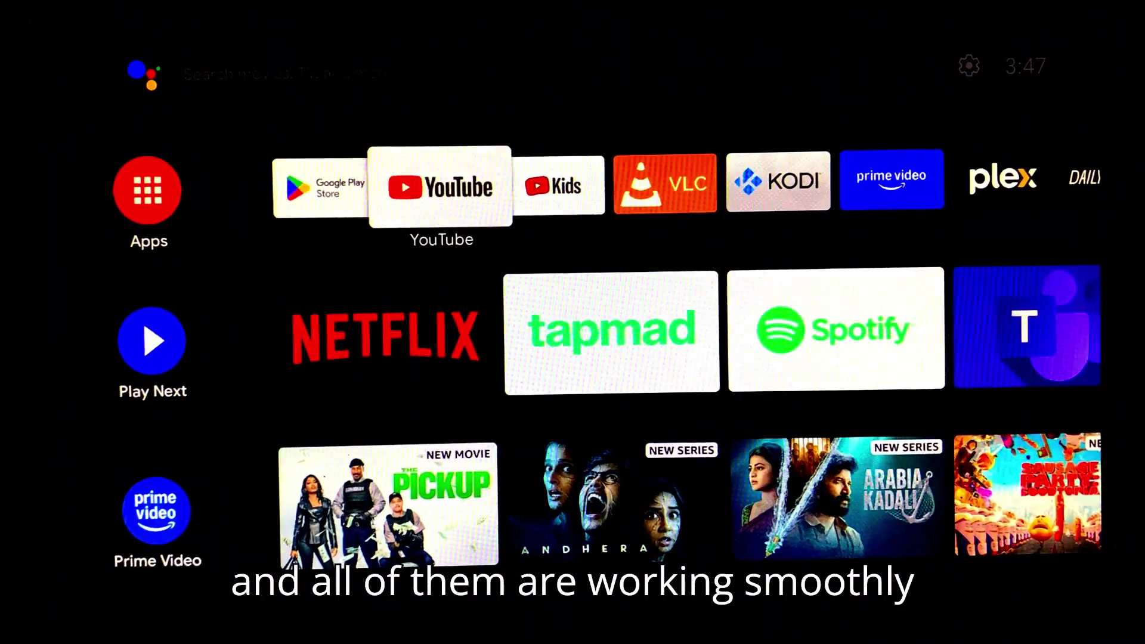
pyautogui.press('Return')
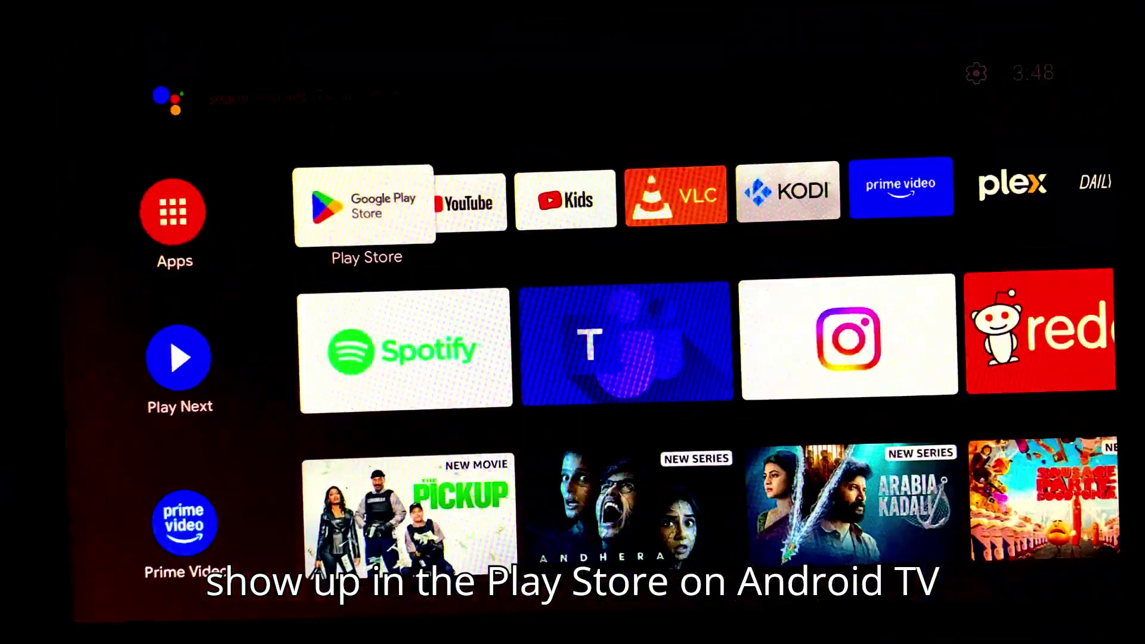
# Play a Dailymotion video, return home from the browser, and launch the racing game
pyautogui.press('Down')
pyautogui.press('Down')
pyautogui.press('Down')
pyautogui.press('Down')
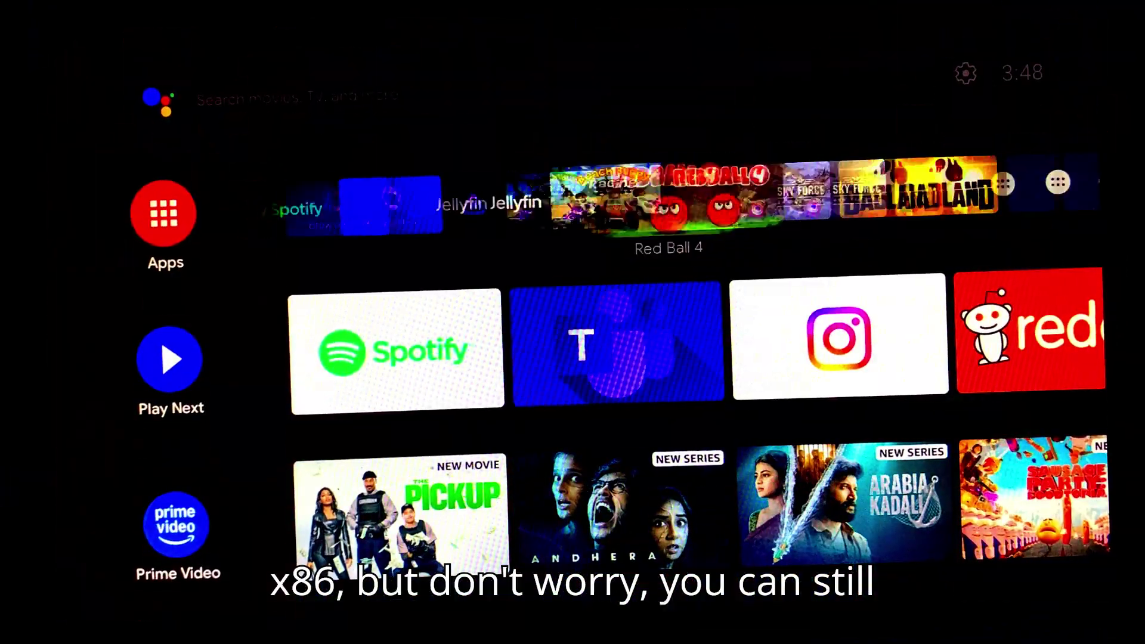
pyautogui.press('Return')
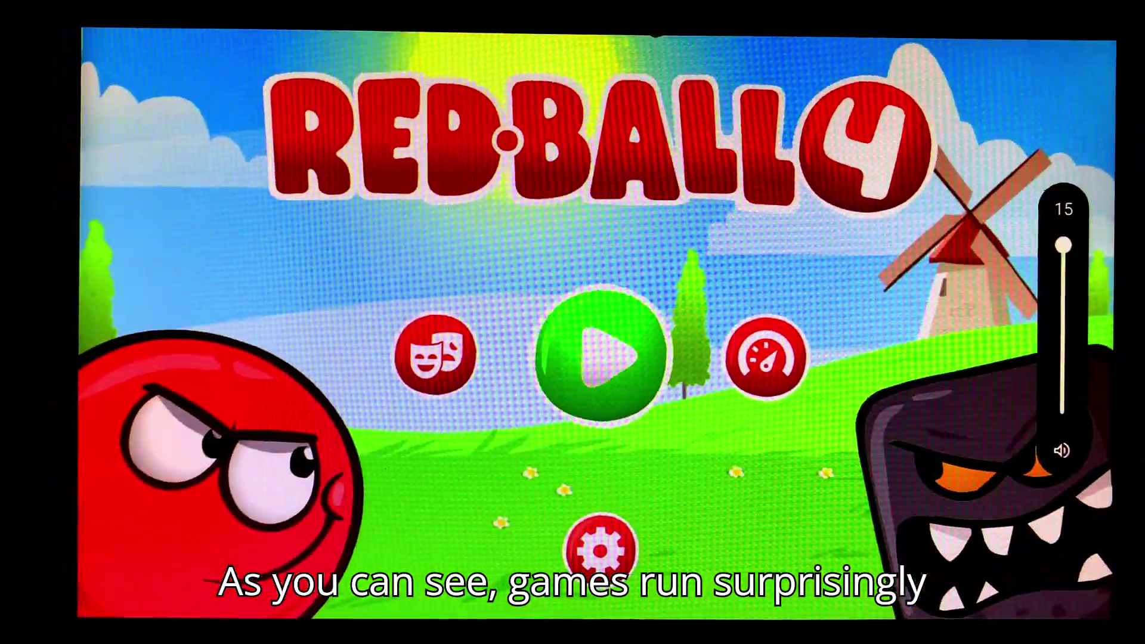
# Start Red Ball 4, play through its levels, then pause and quit the game
pyautogui.press('Return')
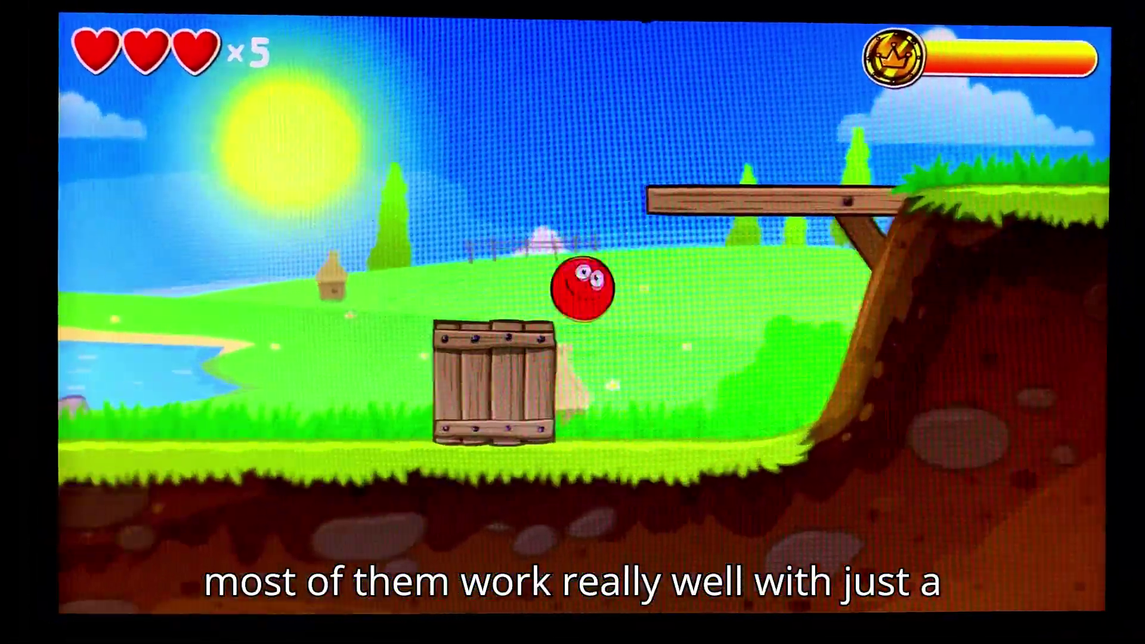
pyautogui.press('Up')
pyautogui.press('Escape')
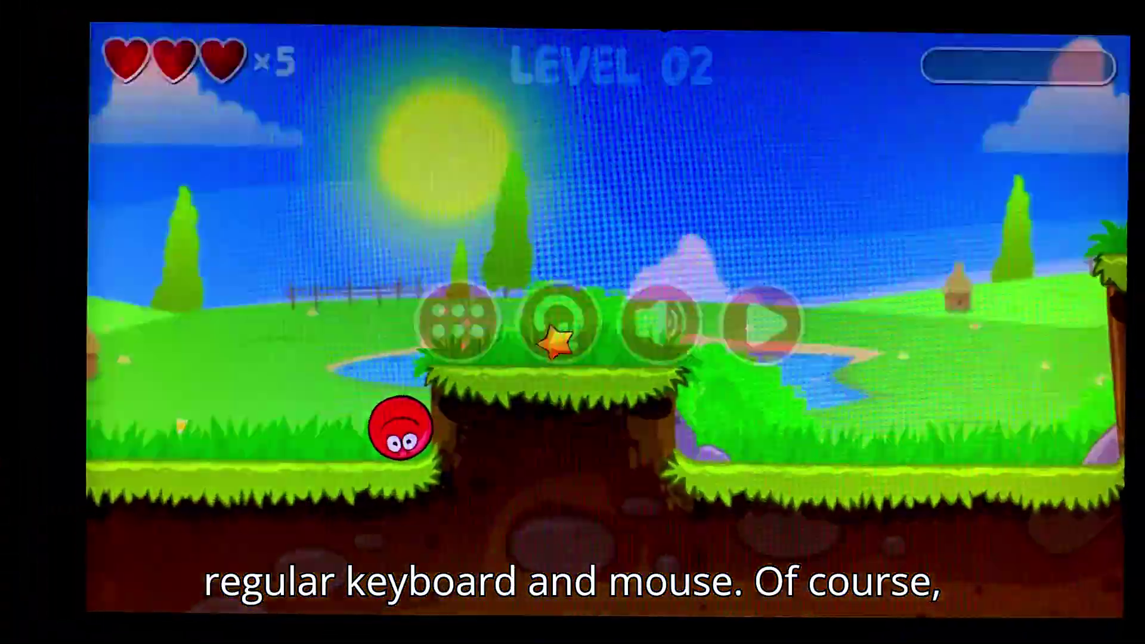
pyautogui.press('Return')
pyautogui.press('Escape')
pyautogui.press('Escape')
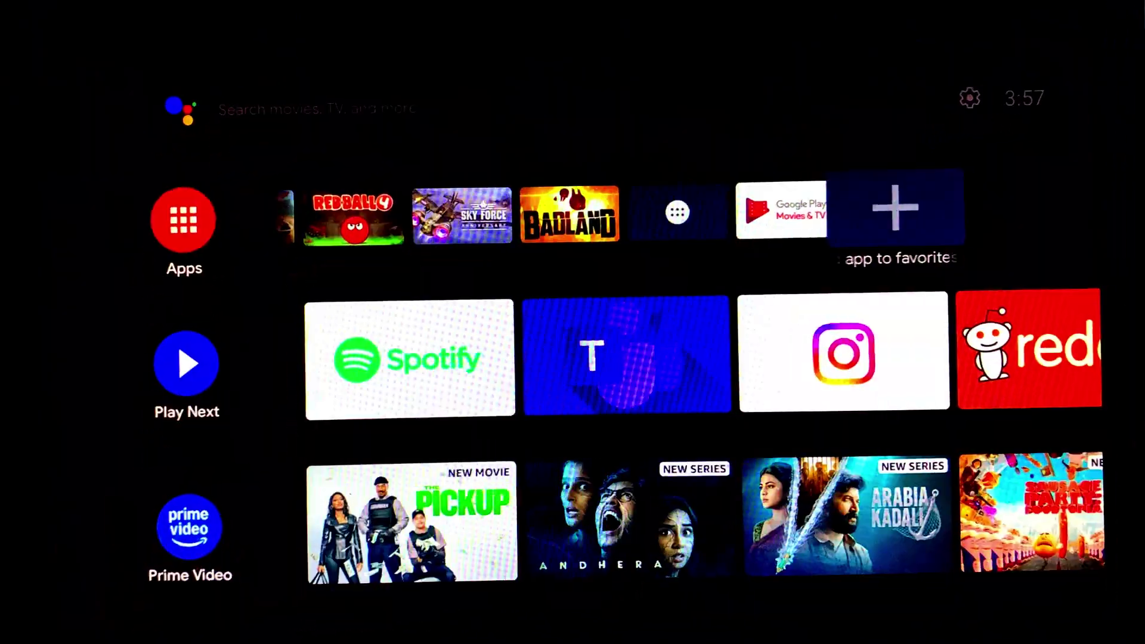
# Open the Facebook page in the BrowseHere browser and return home
pyautogui.press('Down')
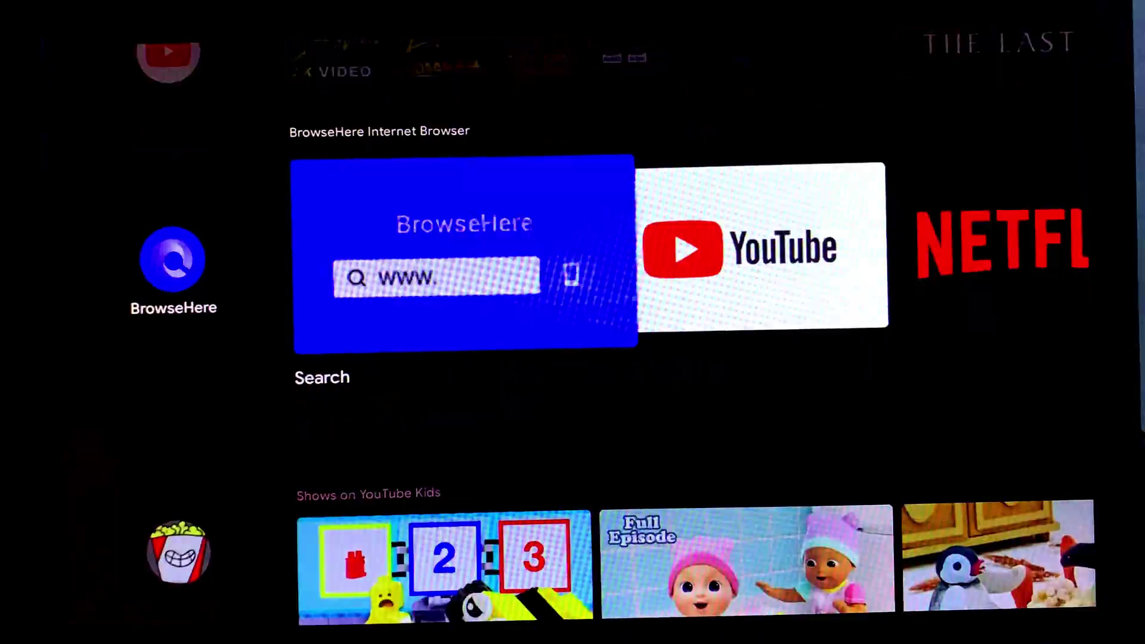
pyautogui.press('Return')
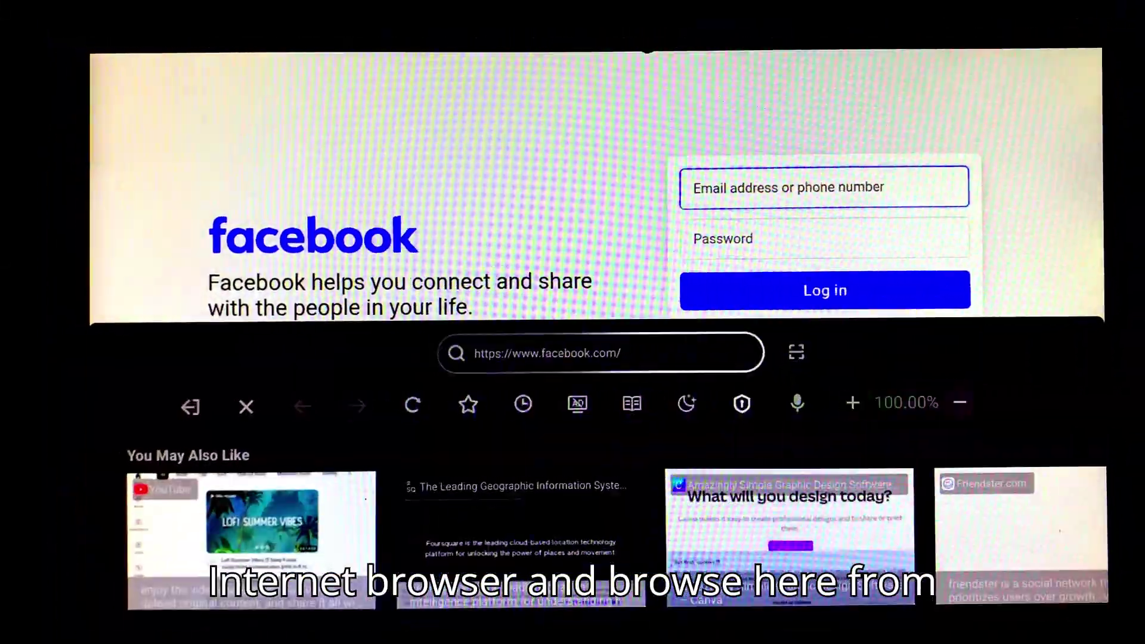
pyautogui.press('Escape')
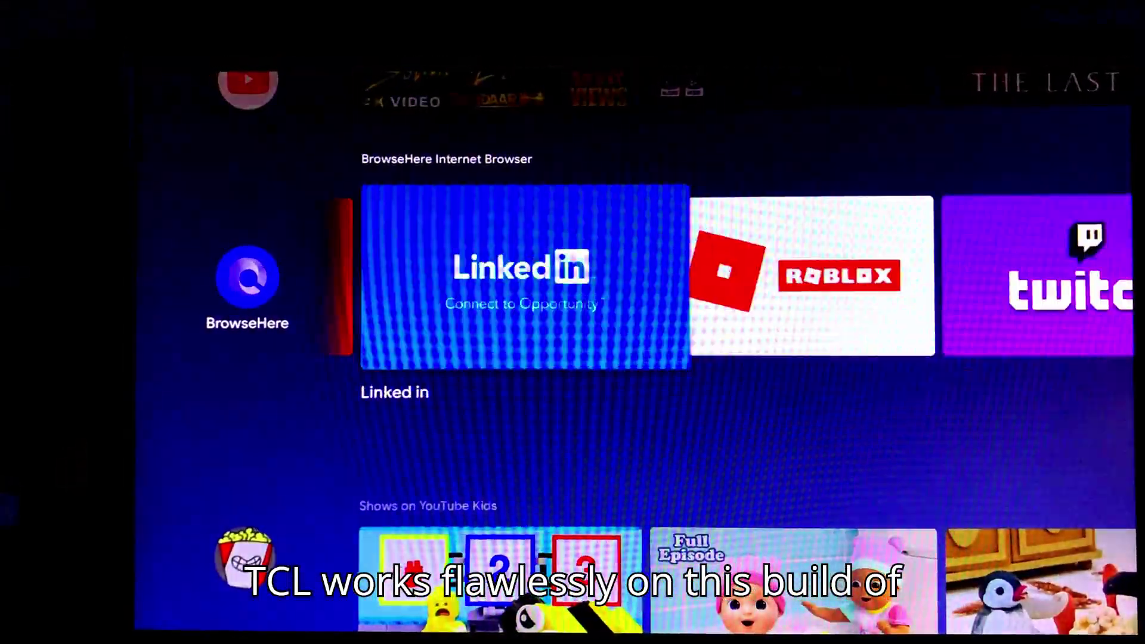
# Shut down the TV from the system Settings and confirm
pyautogui.press('Down')
pyautogui.press('Down')
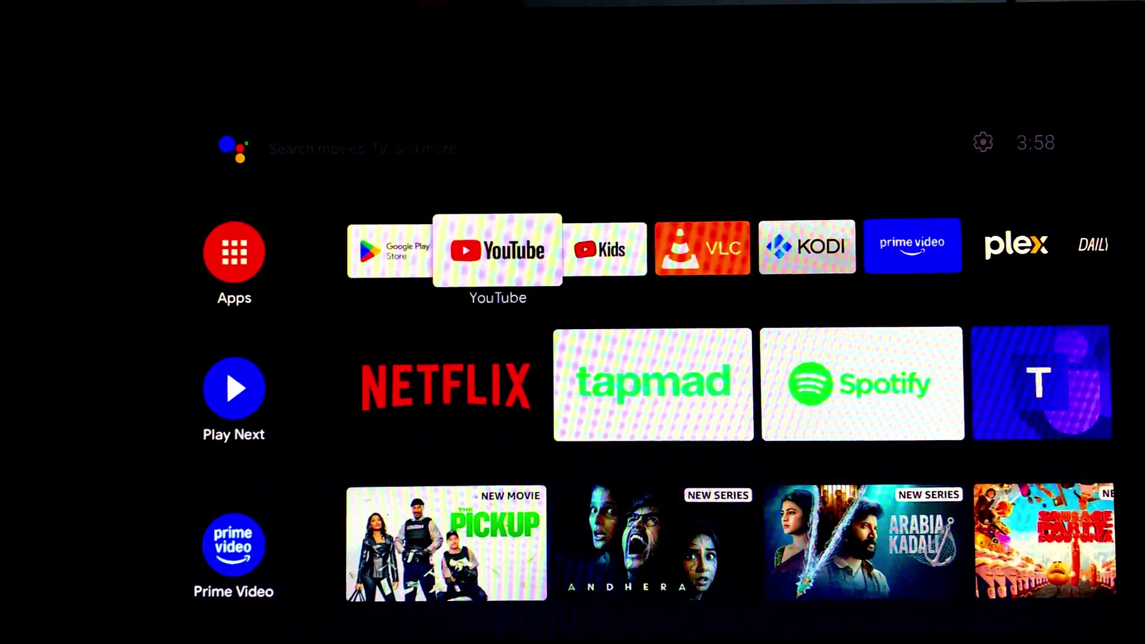
pyautogui.press('Down')
pyautogui.press('Down')
pyautogui.press('Up')
pyautogui.press('Up')
pyautogui.press('Up')
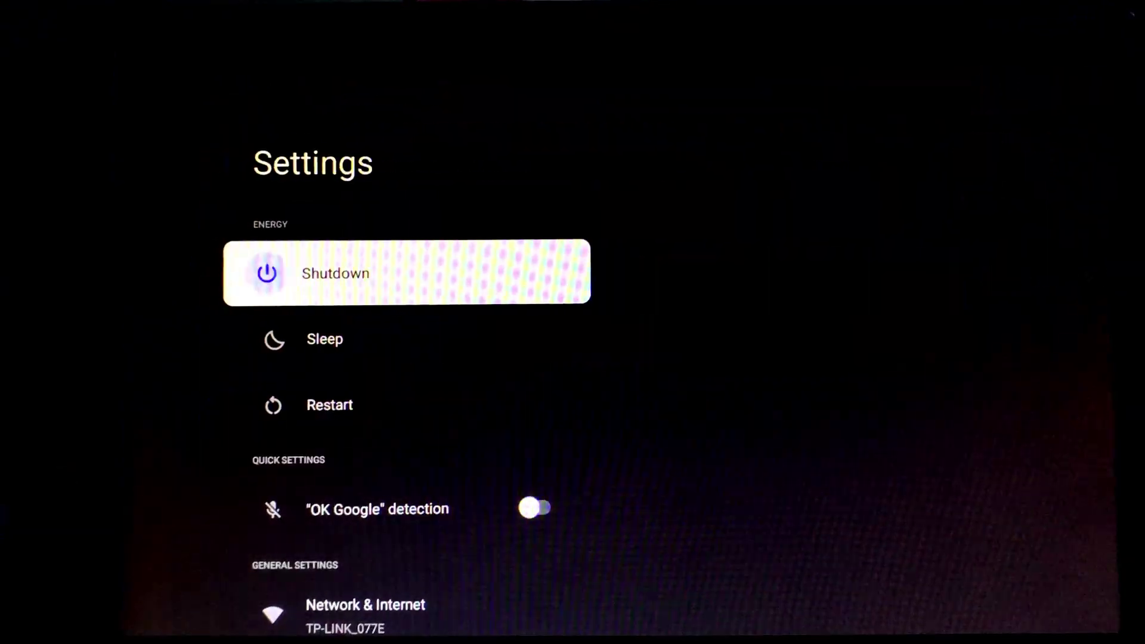
pyautogui.press('Return')
pyautogui.press('Return')
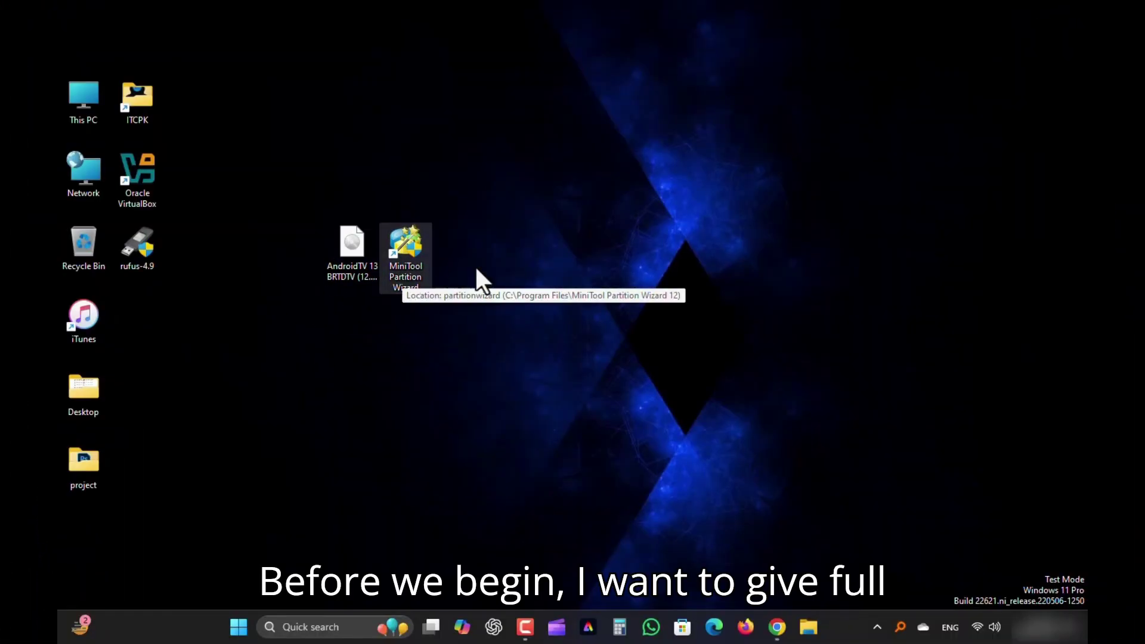
# Scroll through the TD Android TV on PC page, selecting the Air Mouse and Wi-Fi adapter captions
pyautogui.click(777, 626)
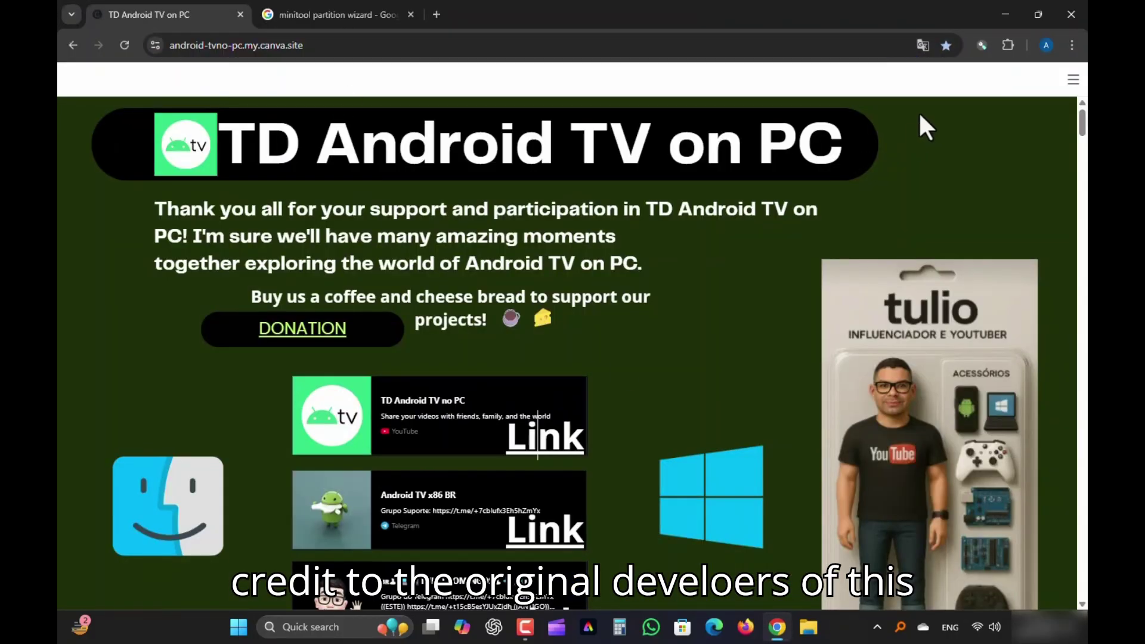
pyautogui.scroll(-2, 863, 310)
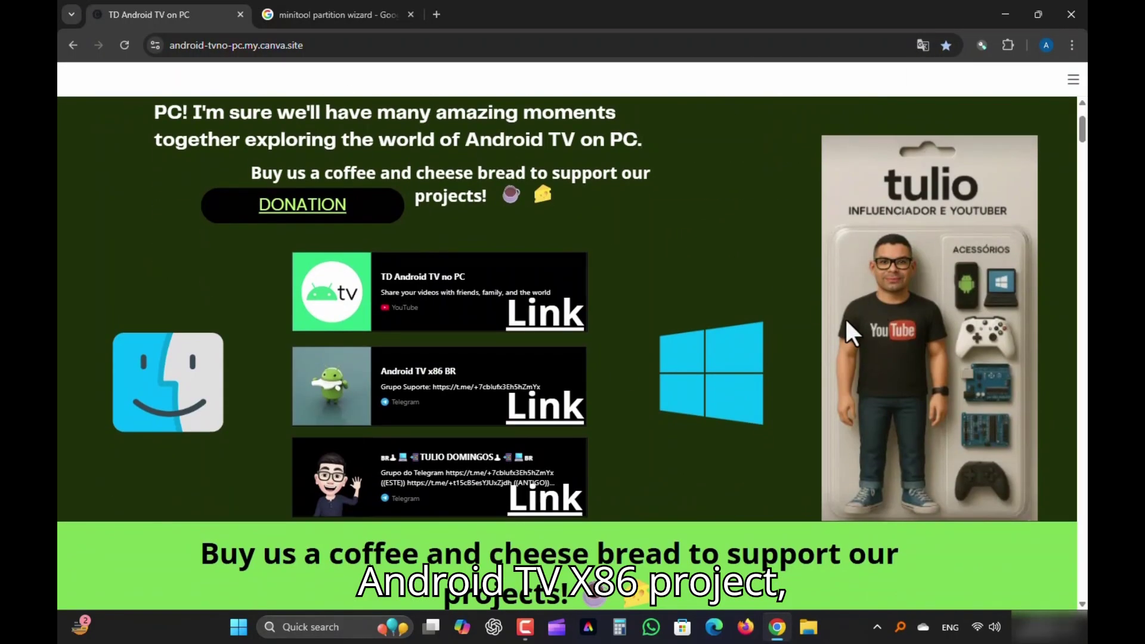
pyautogui.moveTo(1082, 136); pyautogui.dragTo(1084, 232)
pyautogui.scroll(1, 358, 133)
pyautogui.moveTo(337, 132); pyautogui.dragTo(770, 131)
pyautogui.scroll(-2, 597, 268)
pyautogui.moveTo(1084, 226); pyautogui.dragTo(1084, 244)
pyautogui.scroll(-3, 190, 504)
pyautogui.moveTo(135, 433); pyautogui.dragTo(841, 444)
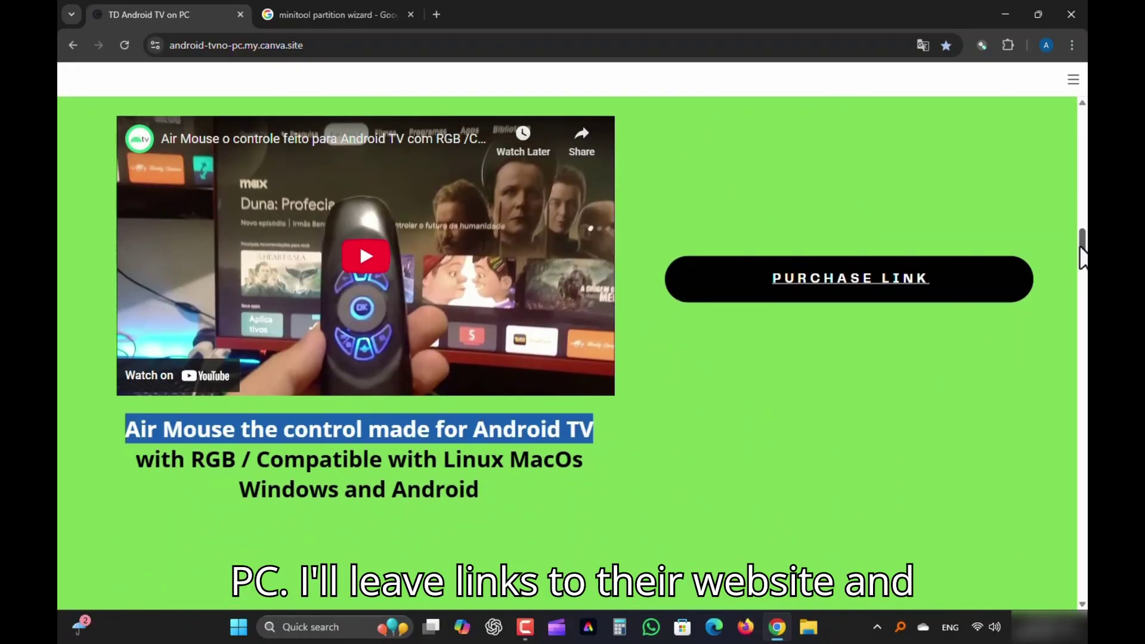
pyautogui.moveTo(1083, 250); pyautogui.dragTo(1084, 262)
pyautogui.moveTo(143, 476); pyautogui.dragTo(786, 474)
pyautogui.moveTo(1084, 262); pyautogui.dragTo(1085, 476)
# Scroll down to the purchase and build download links and back, then open and close the site menu
pyautogui.scroll(-20, 880, 364)
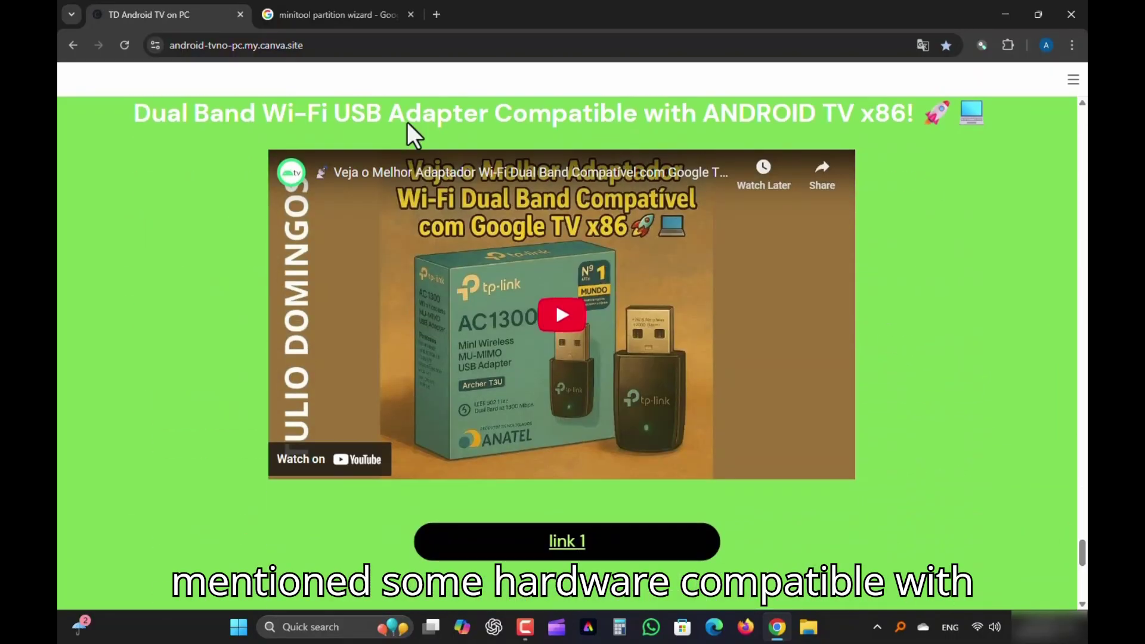
pyautogui.moveTo(129, 114); pyautogui.dragTo(946, 187)
pyautogui.scroll(-10, 1065, 555)
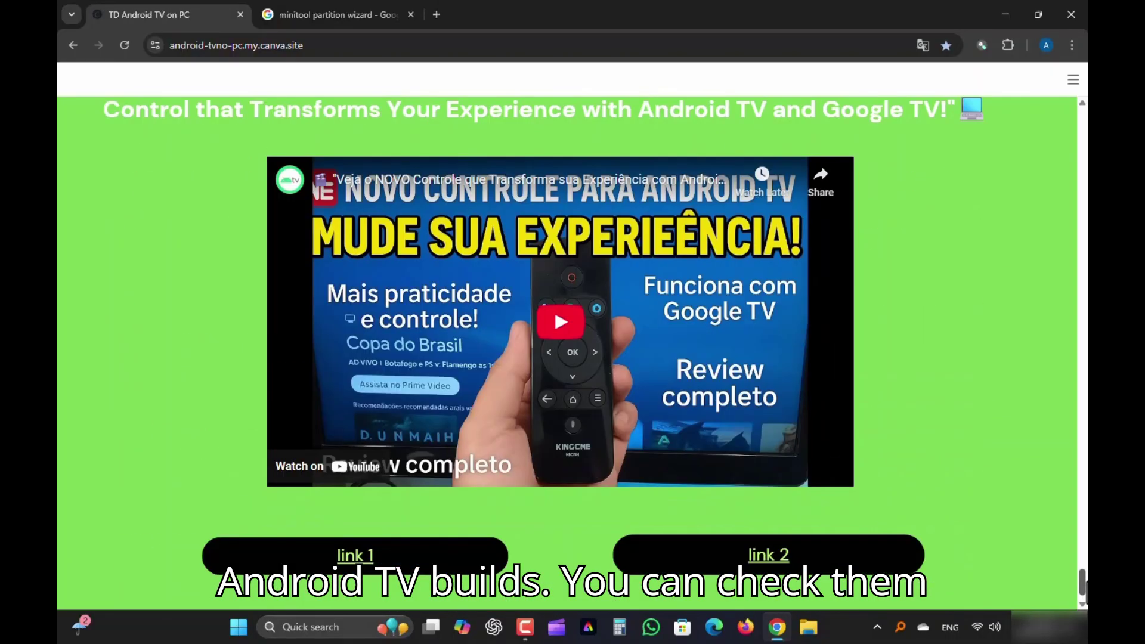
pyautogui.scroll(1, 552, 328)
pyautogui.scroll(1, 393, 202)
pyautogui.moveTo(460, 181); pyautogui.dragTo(103, 180)
pyautogui.scroll(-6, 736, 467)
pyautogui.click(1073, 79)
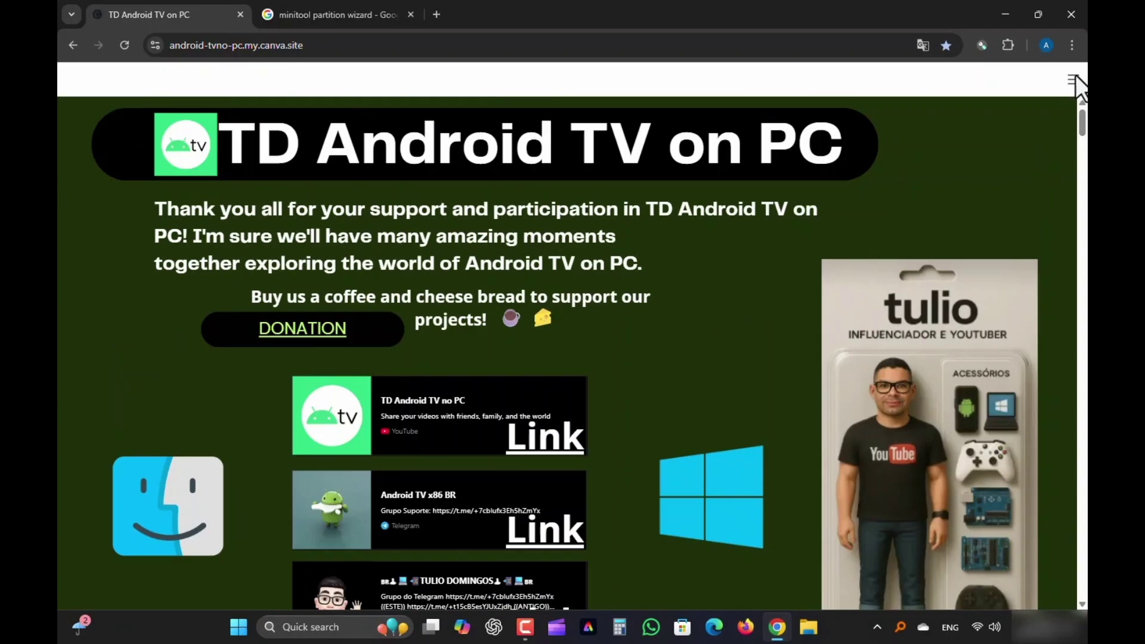
pyautogui.click(1067, 143)
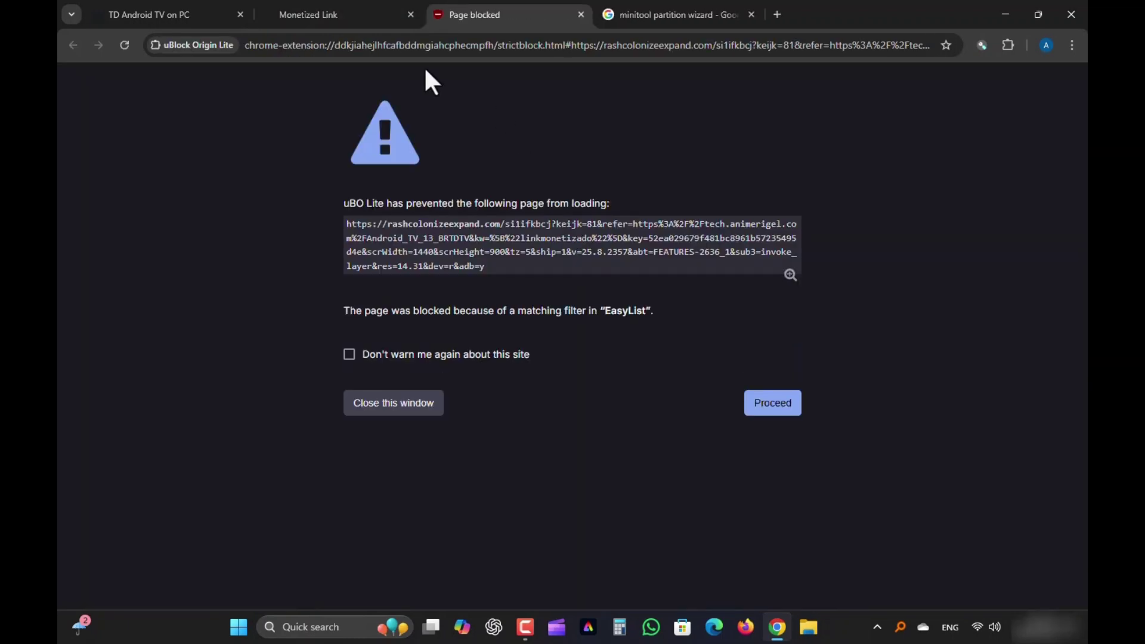
# Solve the hCaptcha on the LinkMonetizado shortener by picking the fridge
pyautogui.click(334, 14)
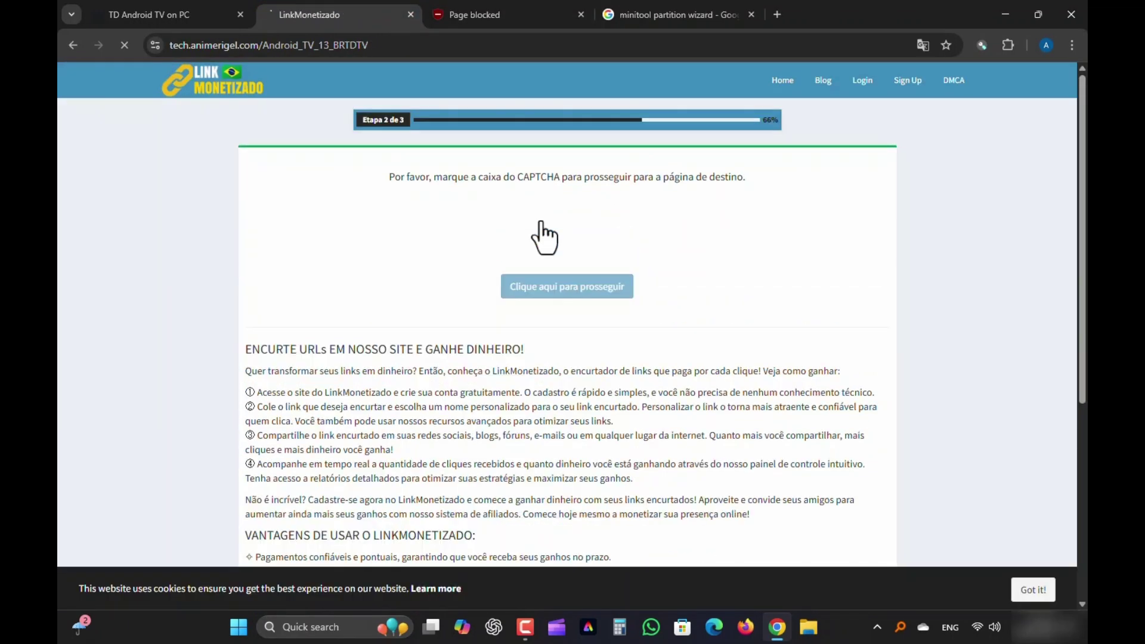
pyautogui.click(482, 234)
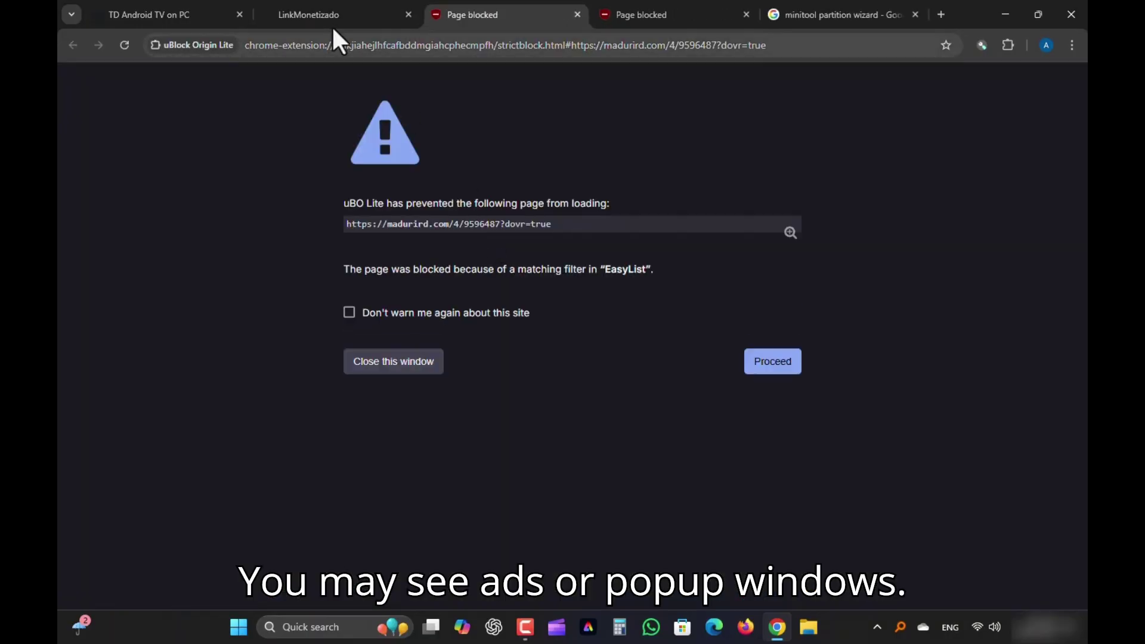
pyautogui.click(328, 16)
pyautogui.click(485, 231)
pyautogui.click(278, 14)
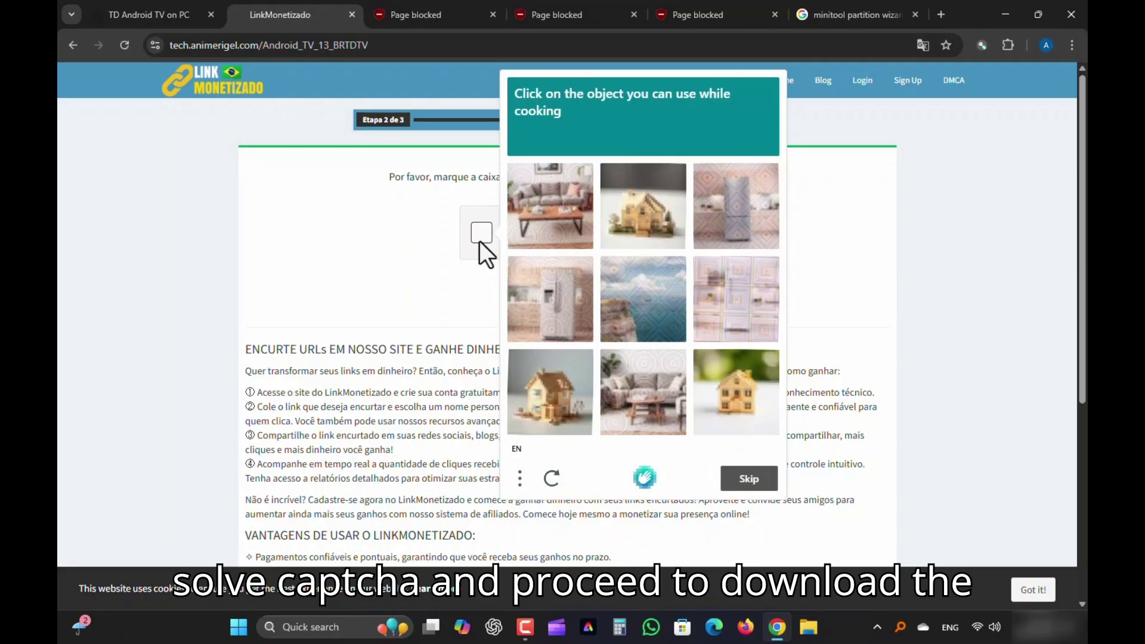
pyautogui.click(737, 209)
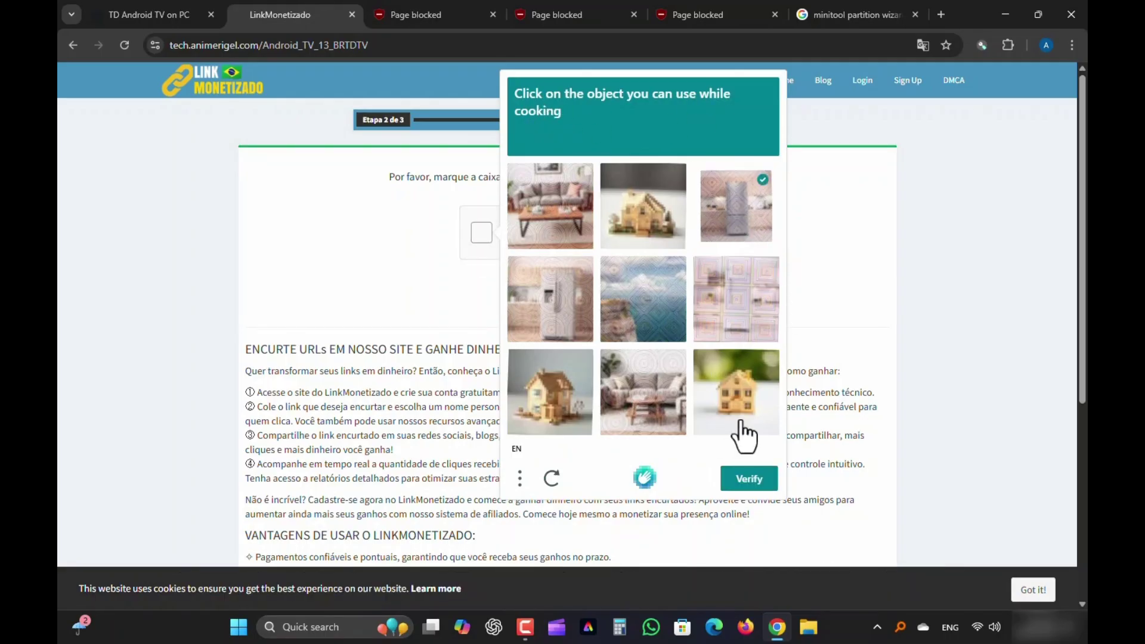
pyautogui.click(746, 480)
# Continue past 'Clique aqui para prosseguir' and 'Obter link', closing the blocked popups
pyautogui.click(557, 292)
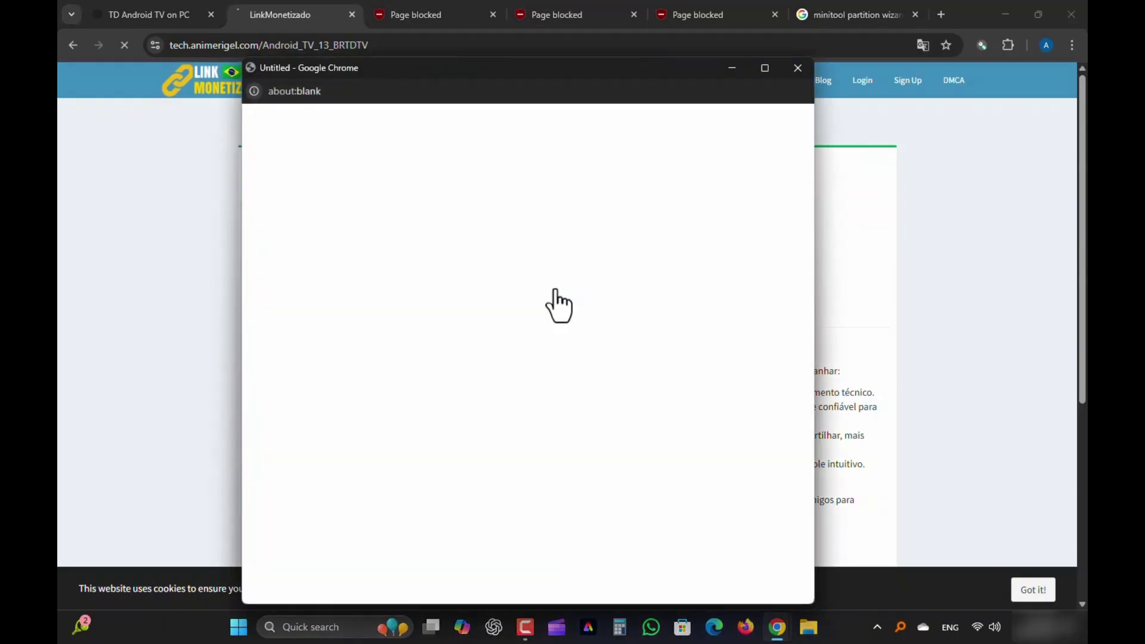
pyautogui.click(794, 68)
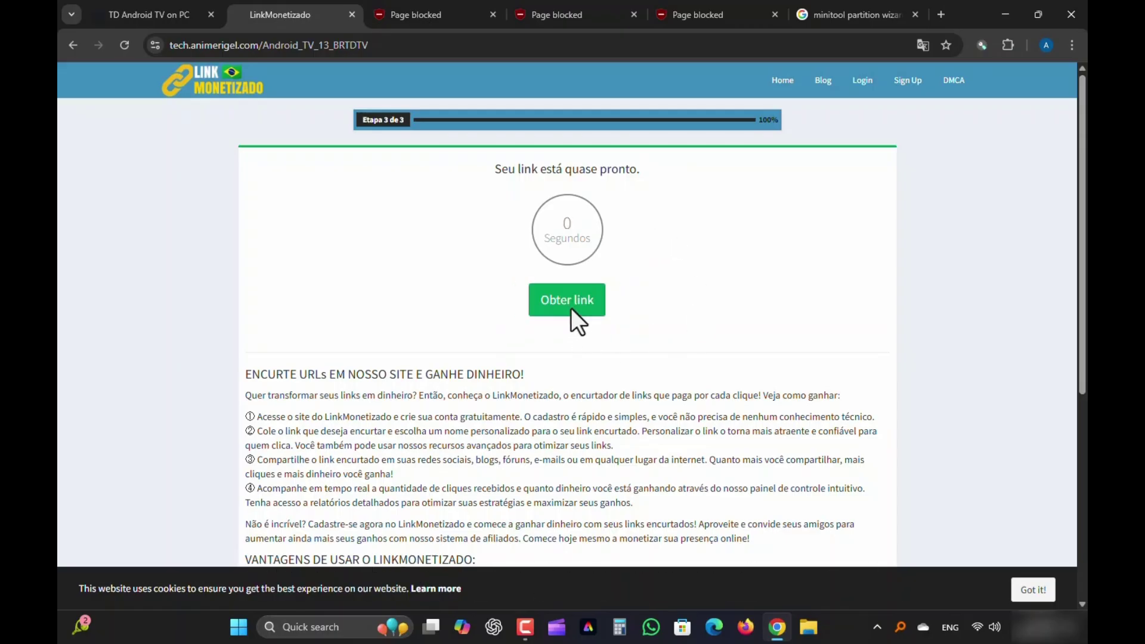
pyautogui.click(566, 305)
pyautogui.click(561, 304)
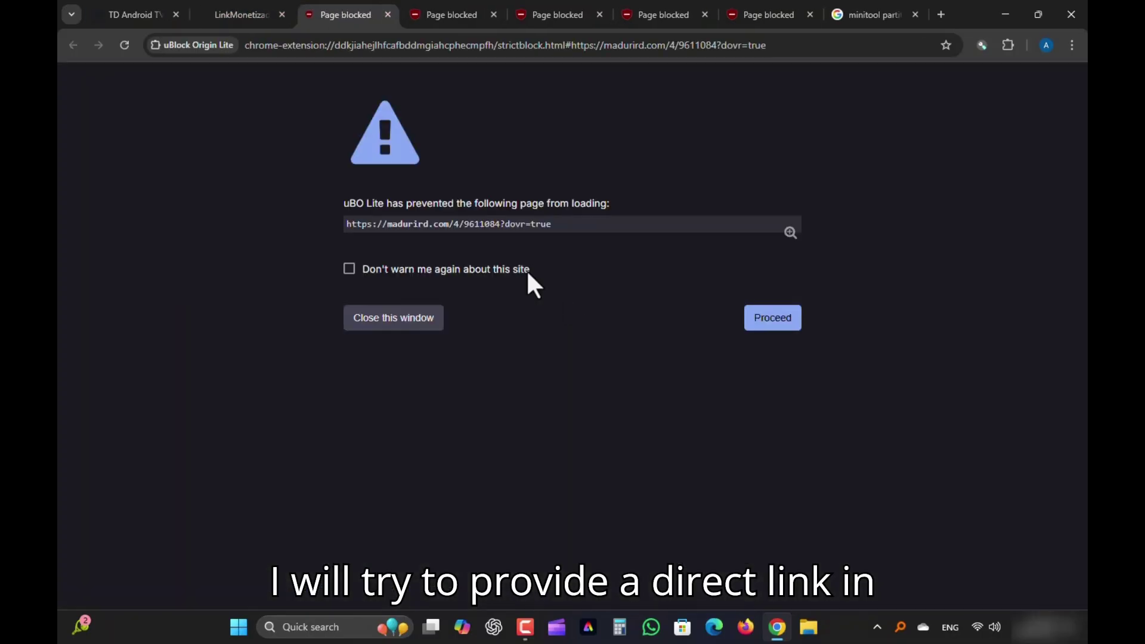
pyautogui.click(555, 301)
pyautogui.click(798, 67)
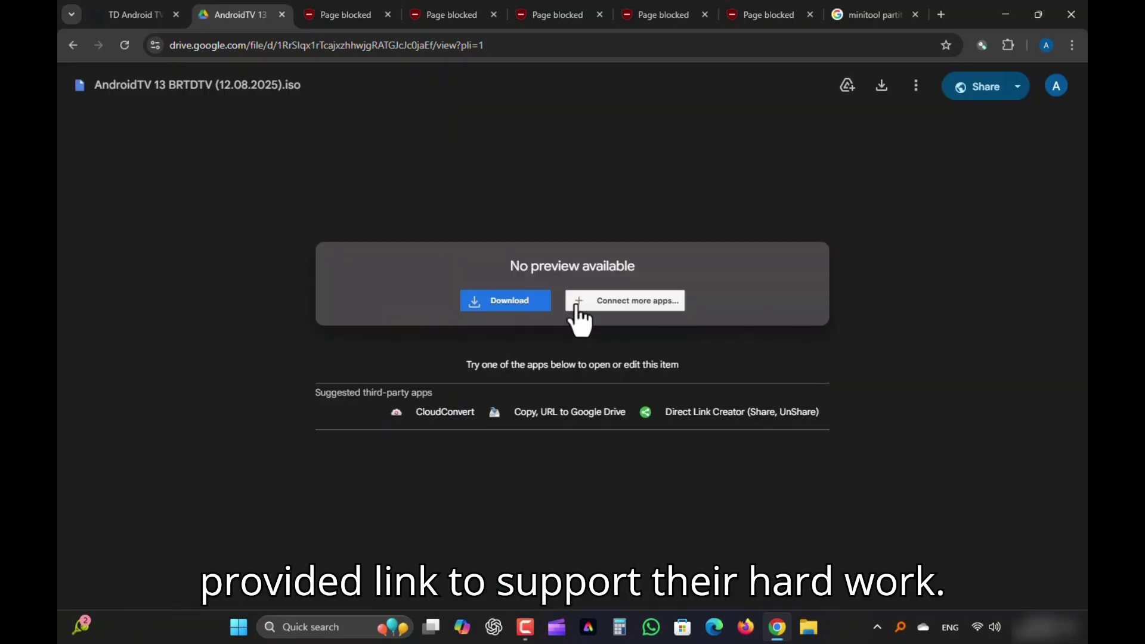
# Download the AndroidTV 13 ISO anyway past the virus-scan warning and start it in IDM
pyautogui.click(509, 304)
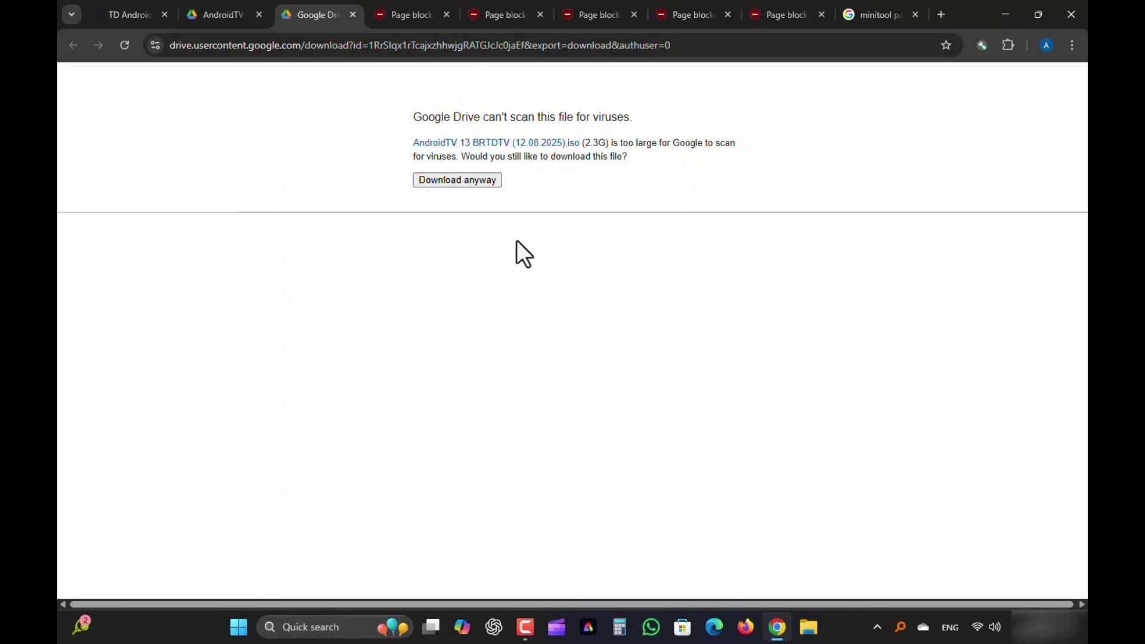
pyautogui.click(565, 376)
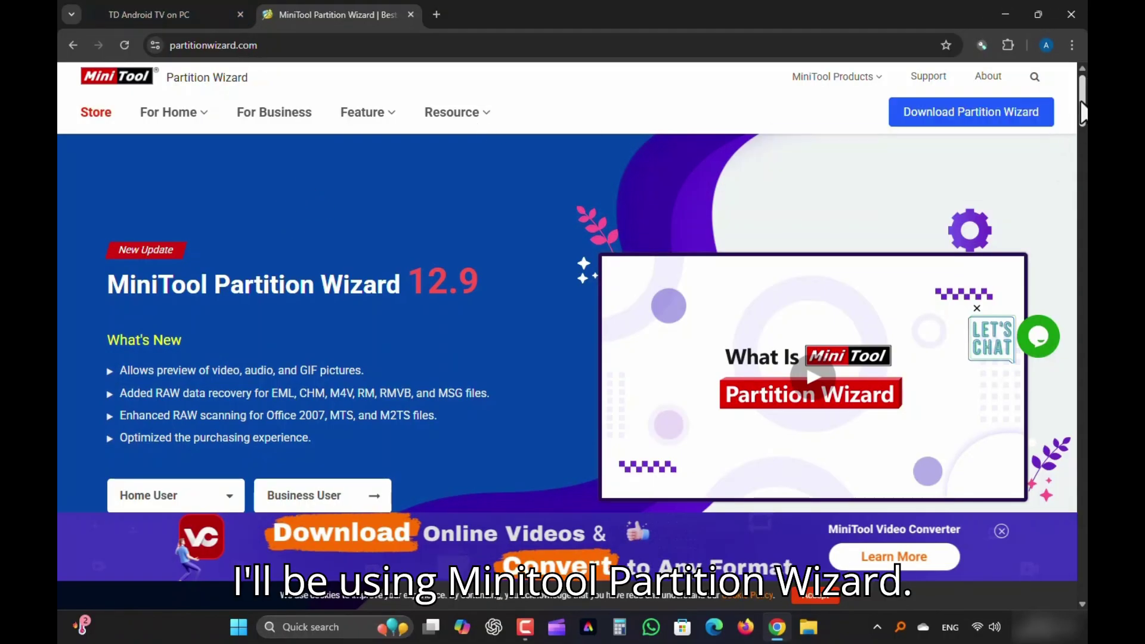
# Browse partitionwizard.com and go to the Partition Wizard Free Download page
pyautogui.scroll(-3, 493, 122)
pyautogui.scroll(2, 567, 298)
pyautogui.moveTo(960, 92)
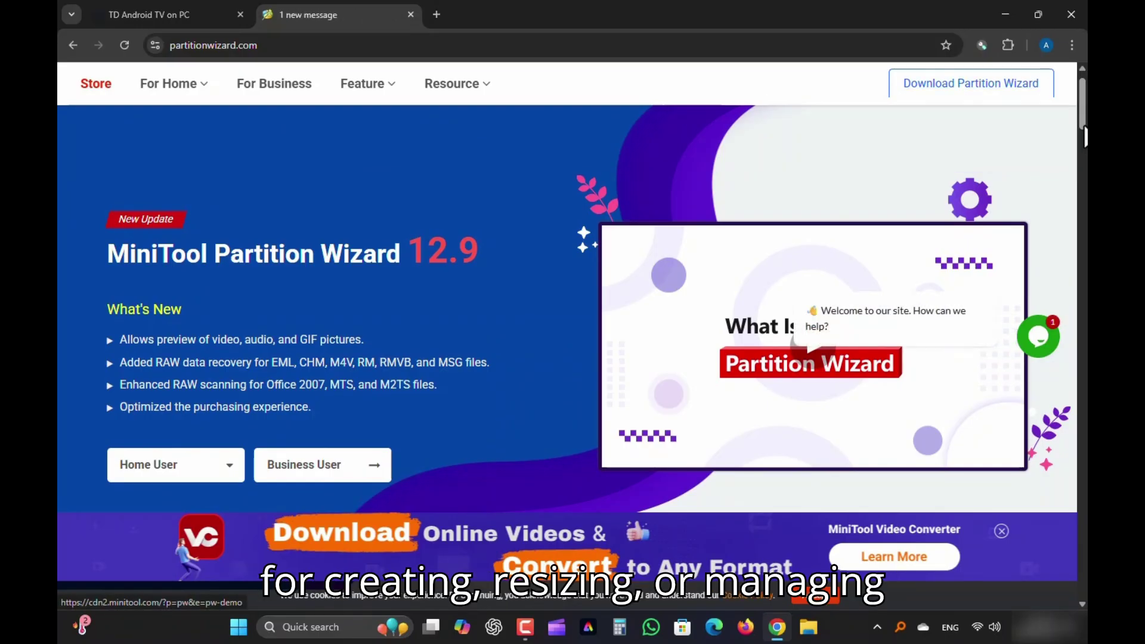
pyautogui.scroll(-2, 1084, 127)
pyautogui.moveTo(1084, 126); pyautogui.dragTo(1084, 227)
pyautogui.moveTo(589, 185); pyautogui.dragTo(898, 185)
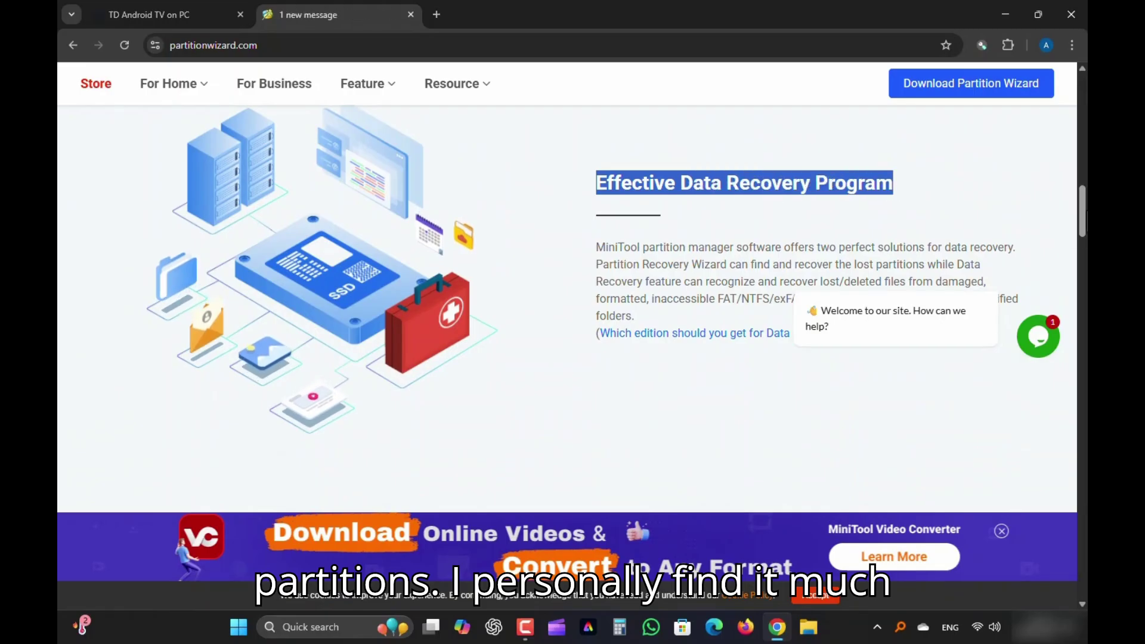
pyautogui.moveTo(1084, 228)
pyautogui.mouseDown()
pyautogui.moveTo(1087, 582)
pyautogui.moveTo(1086, 381)
pyautogui.mouseUp()
pyautogui.moveTo(973, 95)
pyautogui.click(803, 146)
# Download the Free Edition installer via Local Download and start it in the download manager
pyautogui.scroll(-15, 1074, 177)
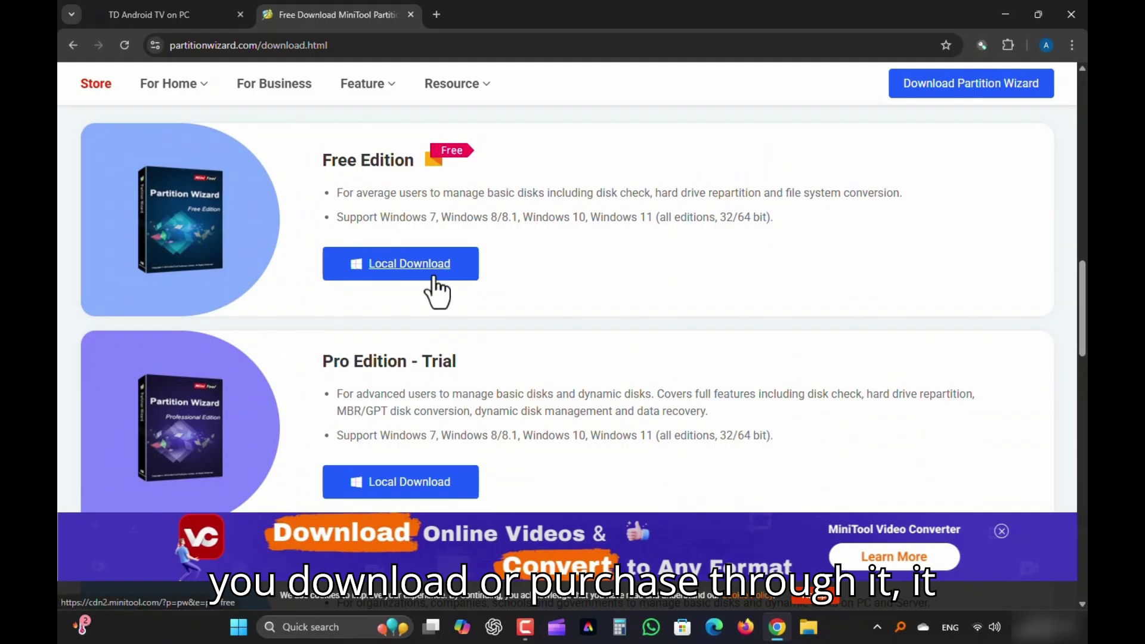
pyautogui.scroll(-8, 567, 298)
pyautogui.scroll(-3, 531, 350)
pyautogui.scroll(10, 531, 350)
pyautogui.click(409, 395)
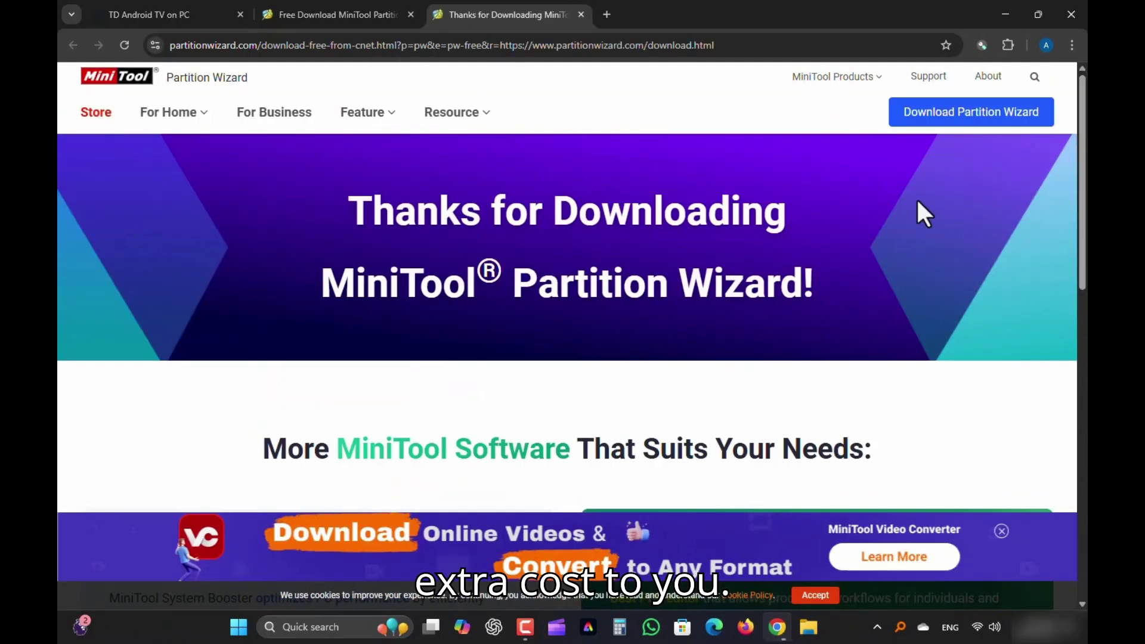
pyautogui.click(590, 376)
pyautogui.click(1008, 11)
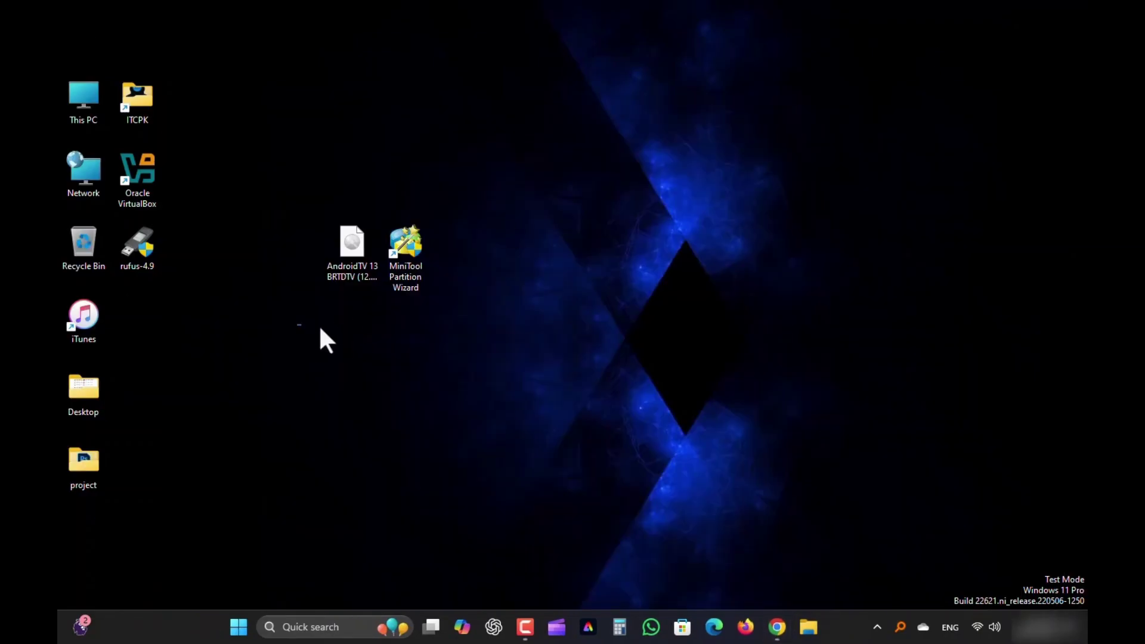
pyautogui.moveTo(297, 325); pyautogui.dragTo(494, 206)
pyautogui.click(602, 287)
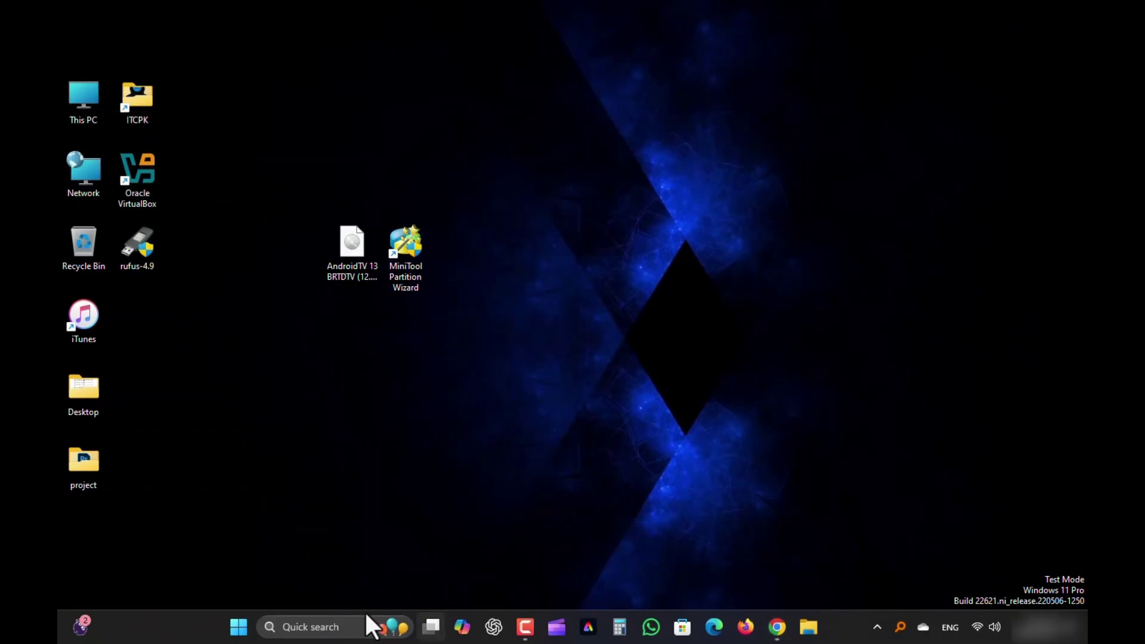
pyautogui.rightClick(237, 627)
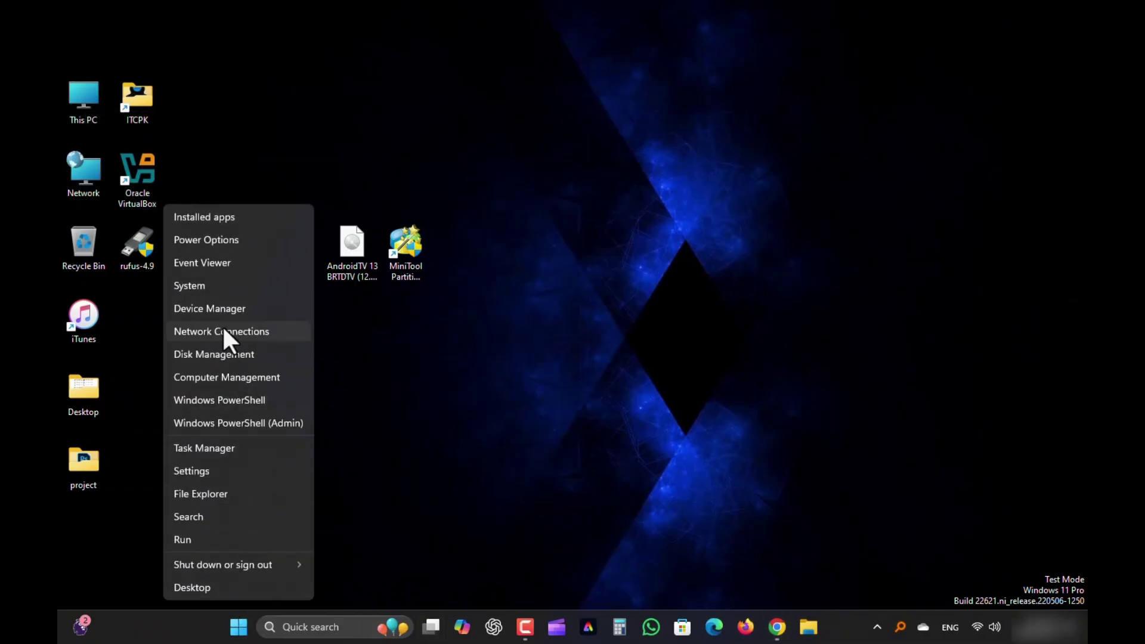
pyautogui.click(224, 357)
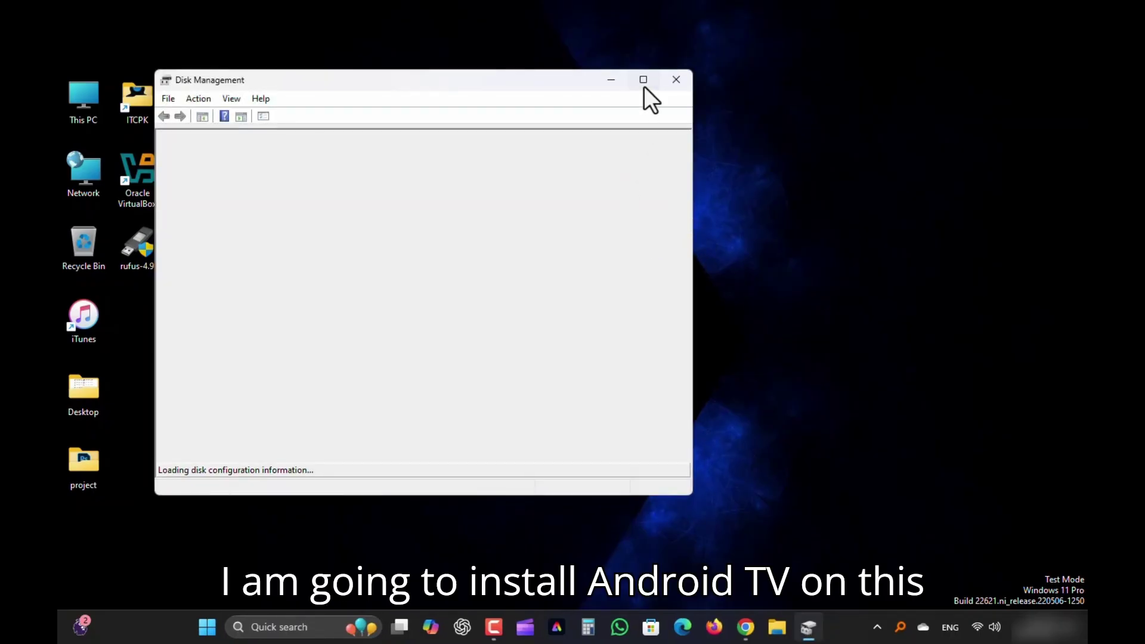
pyautogui.click(645, 86)
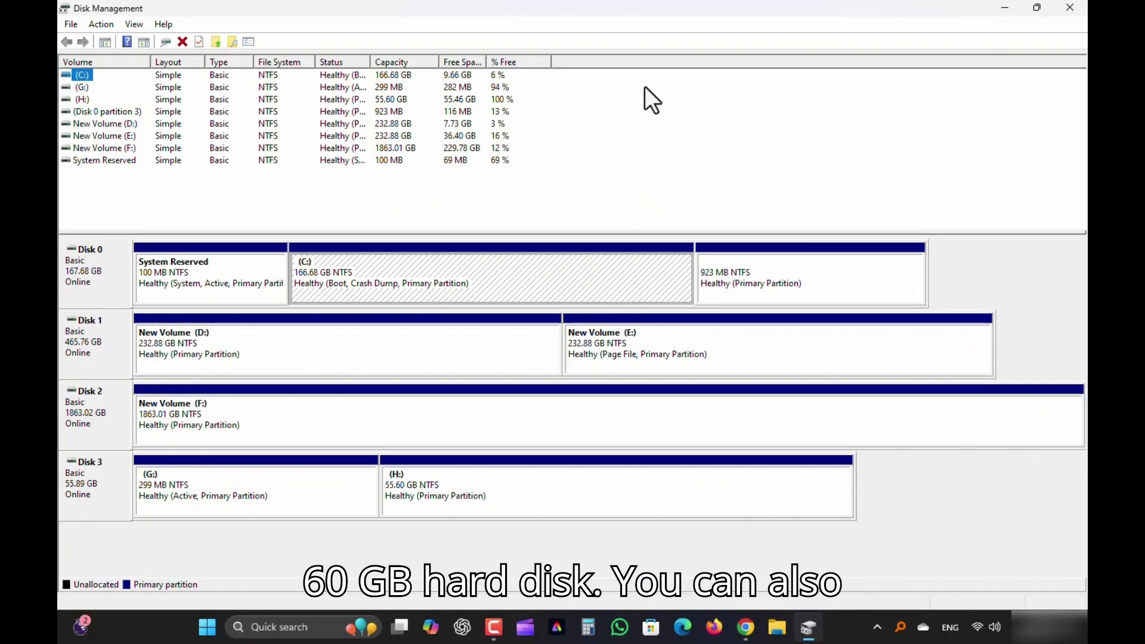
pyautogui.click(99, 499)
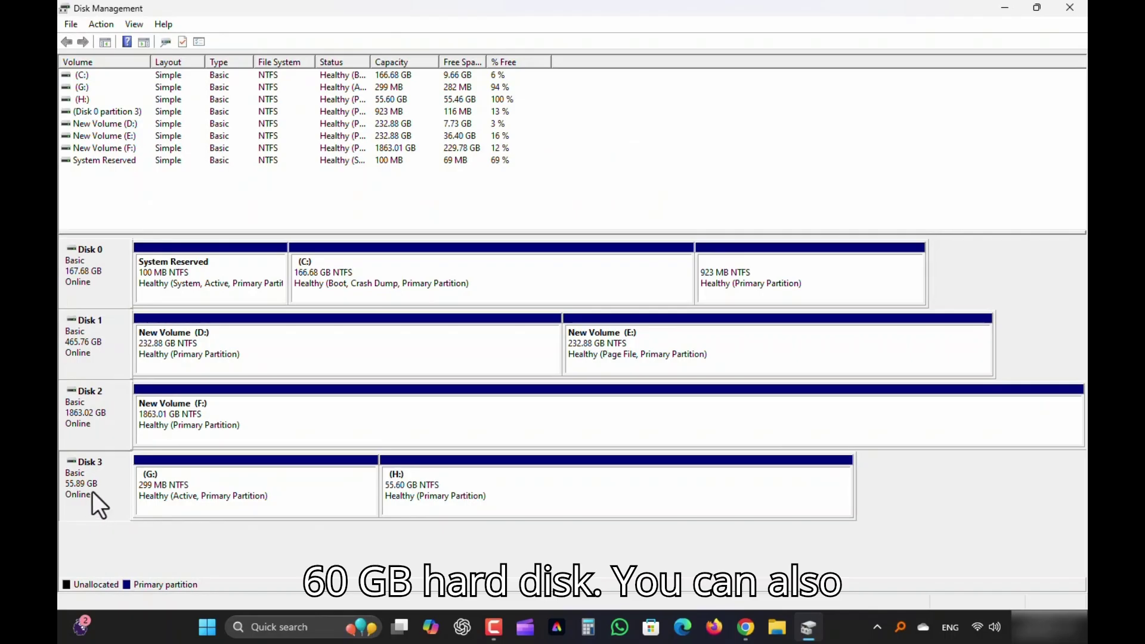
pyautogui.click(204, 496)
pyautogui.click(414, 485)
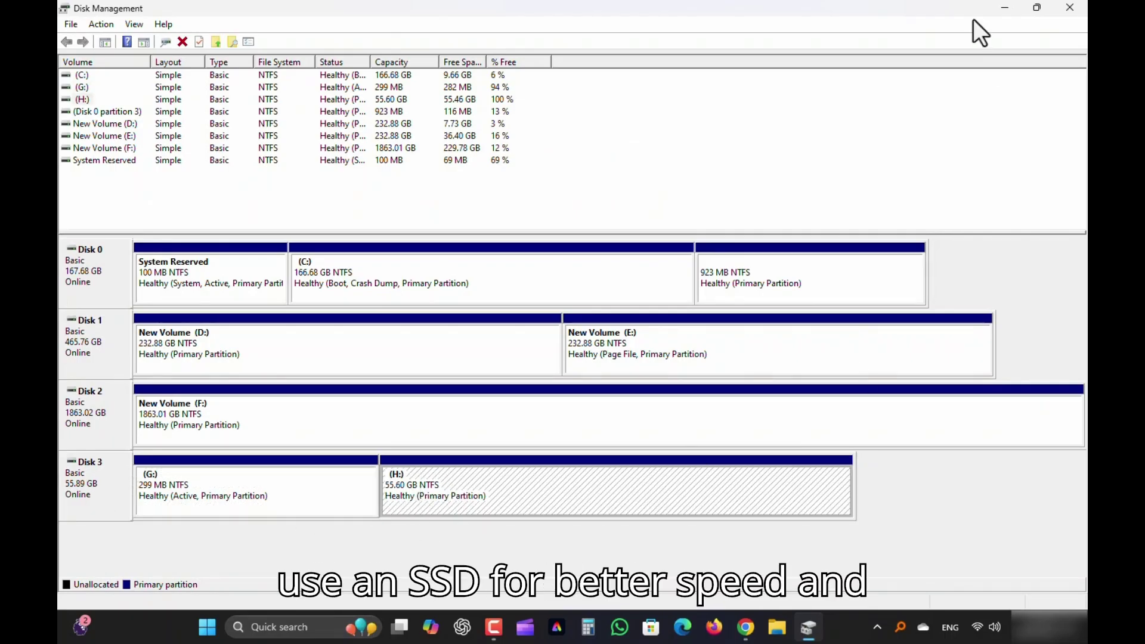
pyautogui.click(1064, 5)
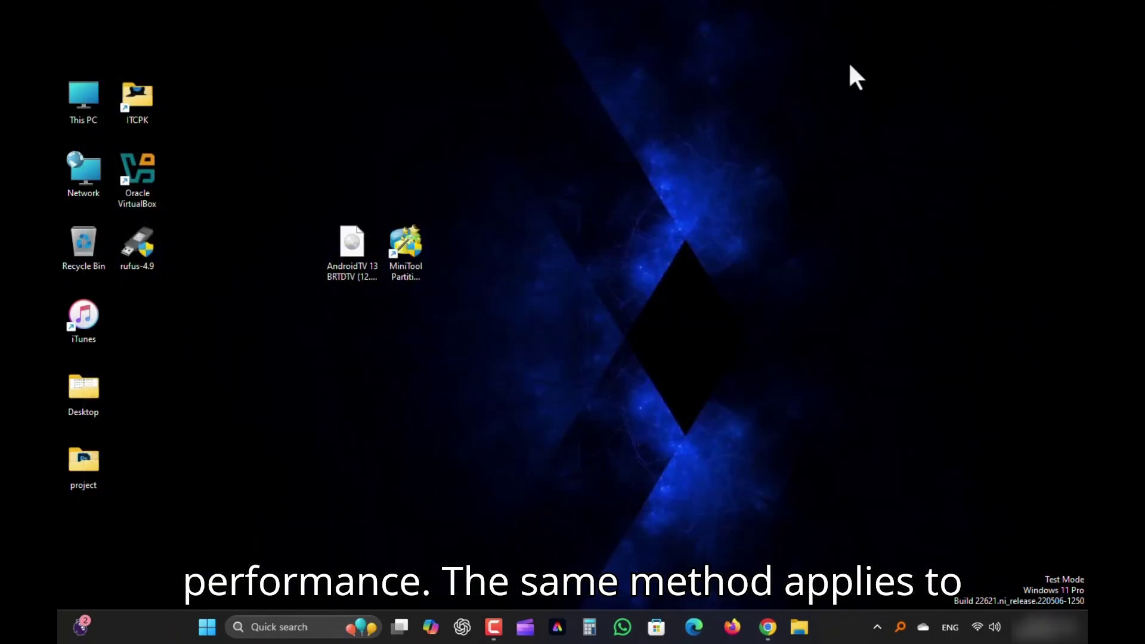
# Launch MiniTool Partition Wizard and delete partitions G: and H: on Disk 4
pyautogui.doubleClick(409, 256)
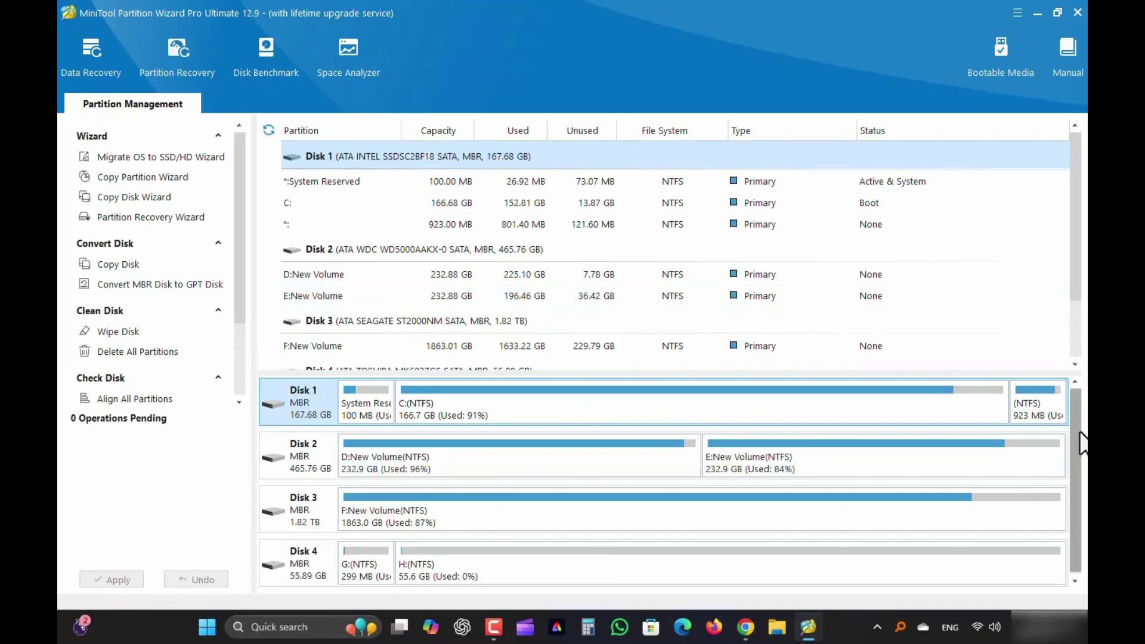
pyautogui.click(307, 565)
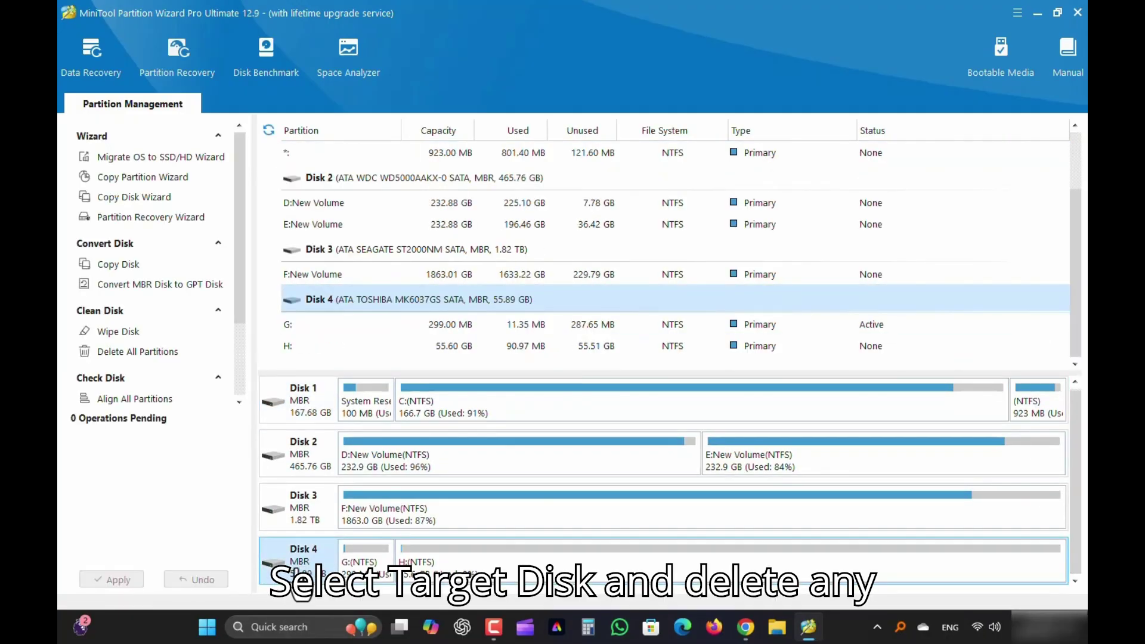
pyautogui.click(375, 574)
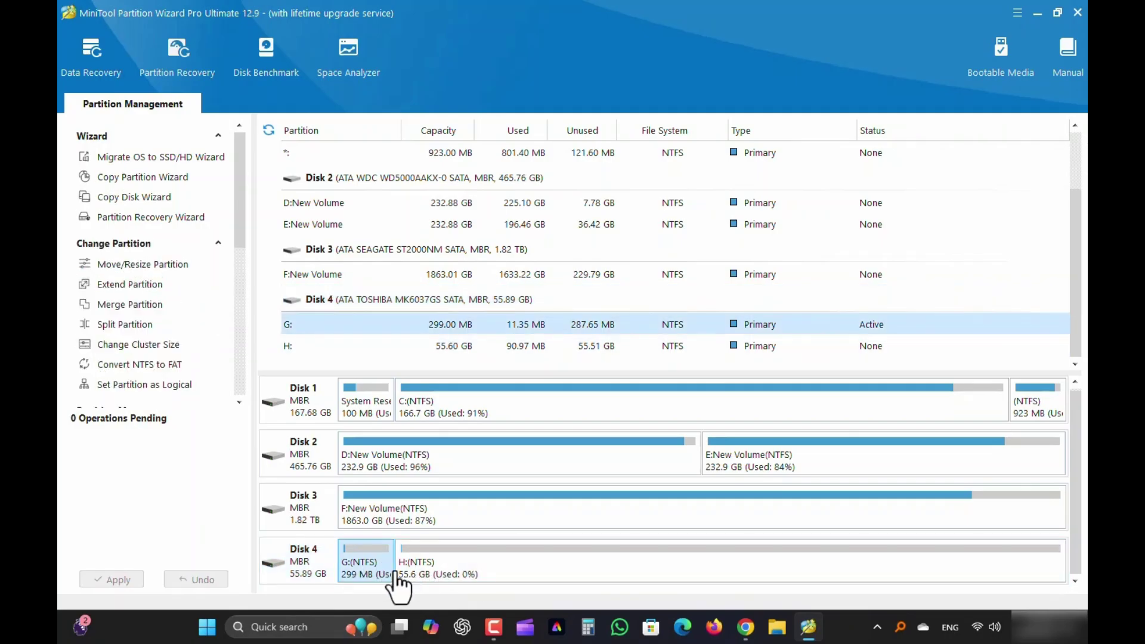
pyautogui.rightClick(369, 566)
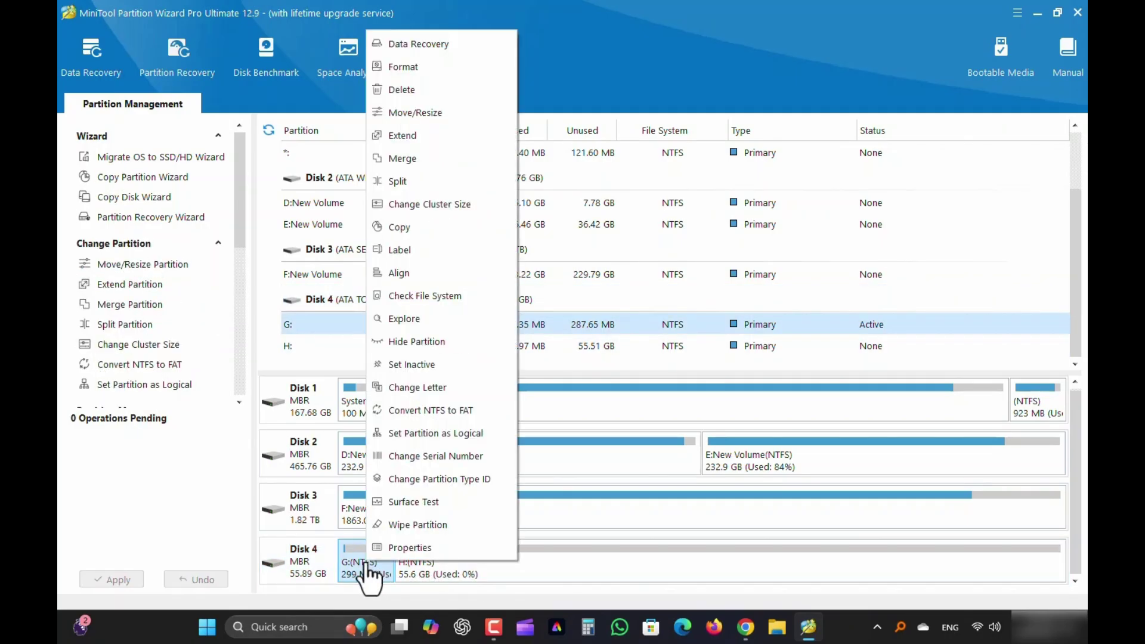
pyautogui.click(402, 87)
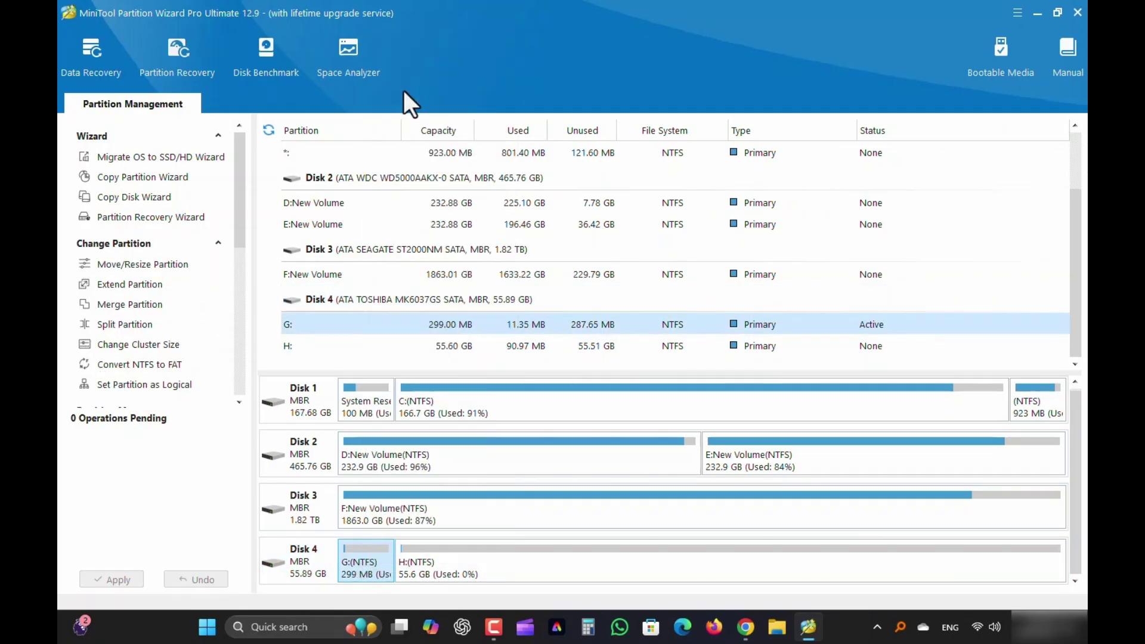
pyautogui.rightClick(459, 572)
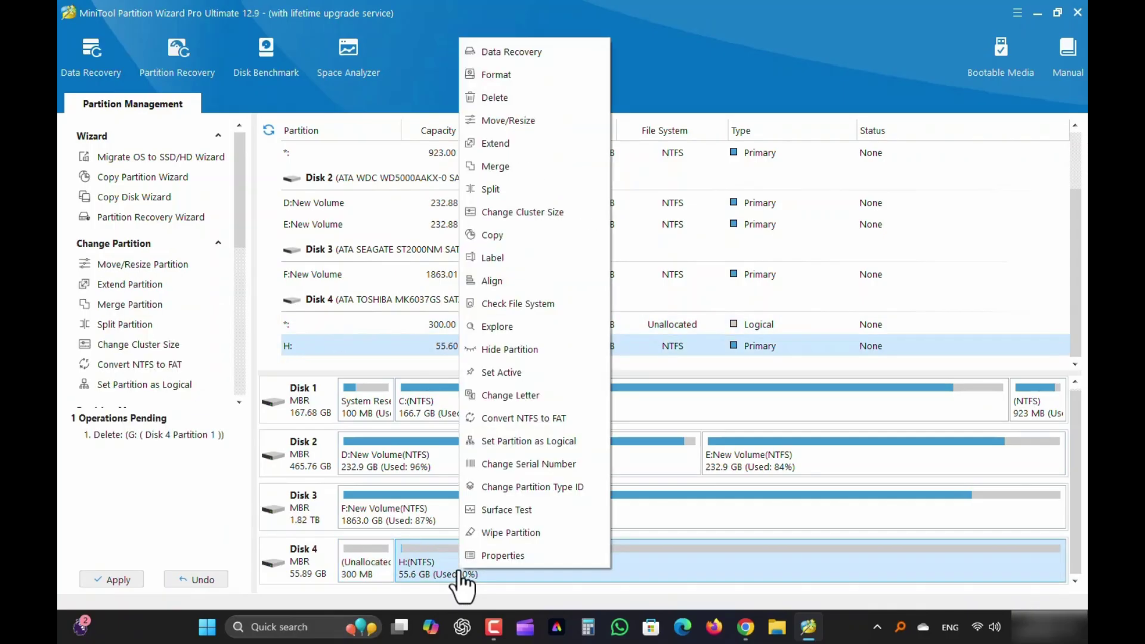
pyautogui.click(495, 97)
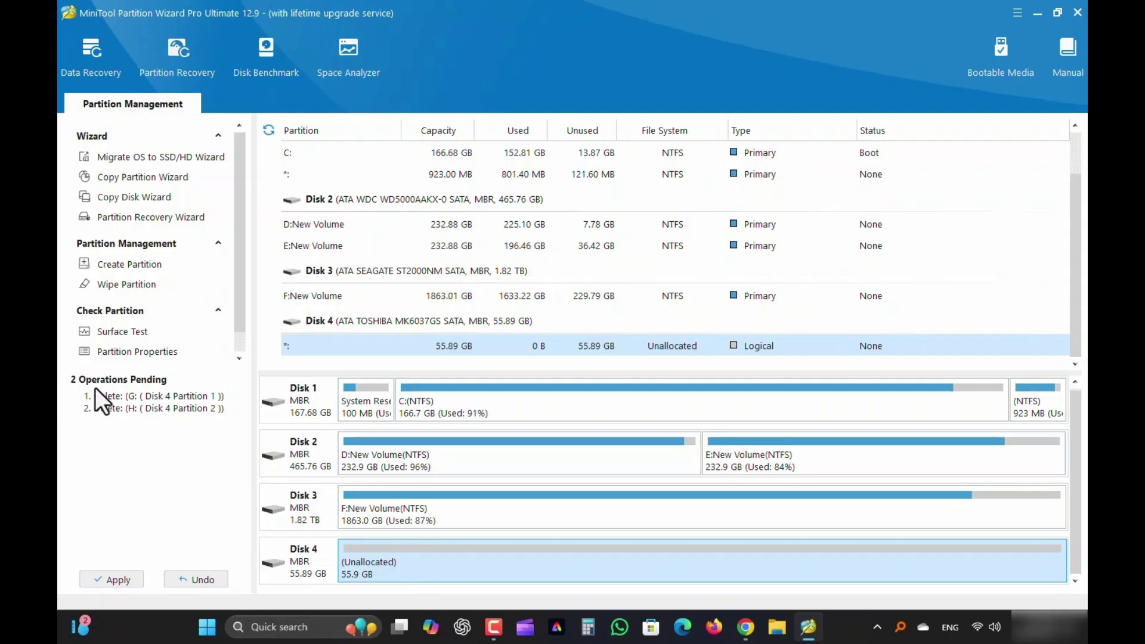
# Create a 500 MB FAT32 partition labelled 'boot' in Disk 4's unallocated space
pyautogui.rightClick(417, 570)
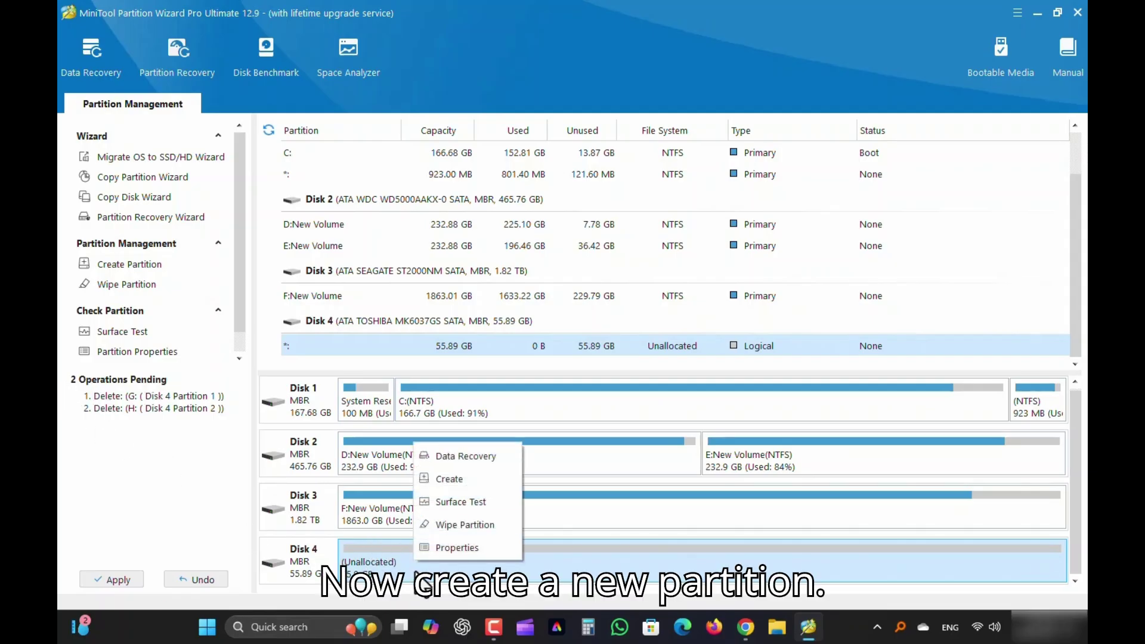
pyautogui.click(454, 479)
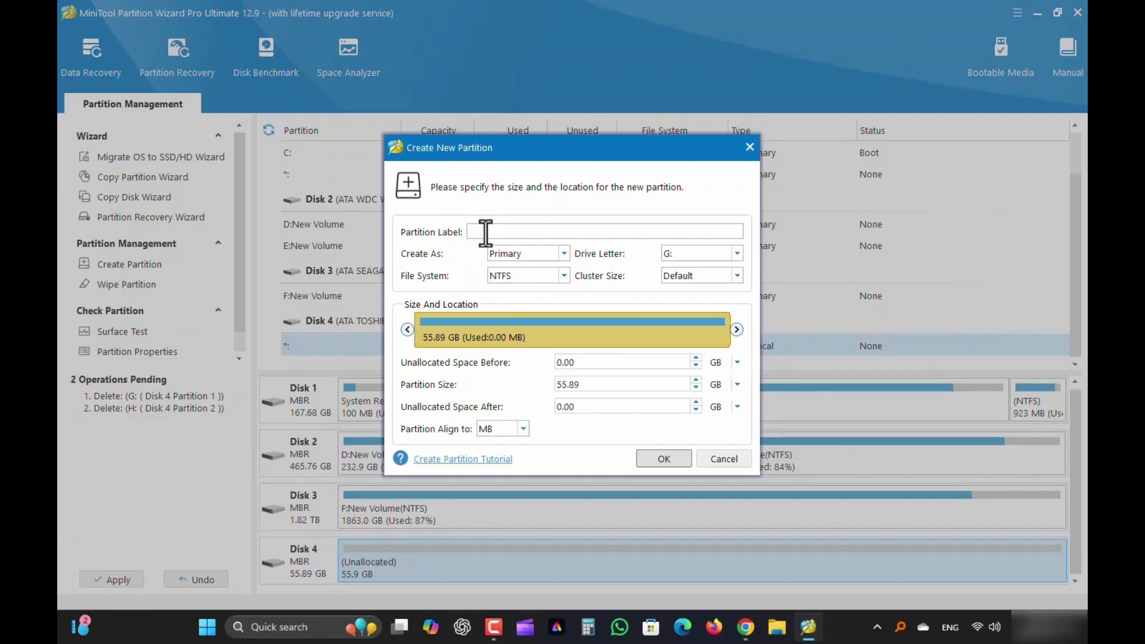
pyautogui.write('boot')
pyautogui.click(563, 275)
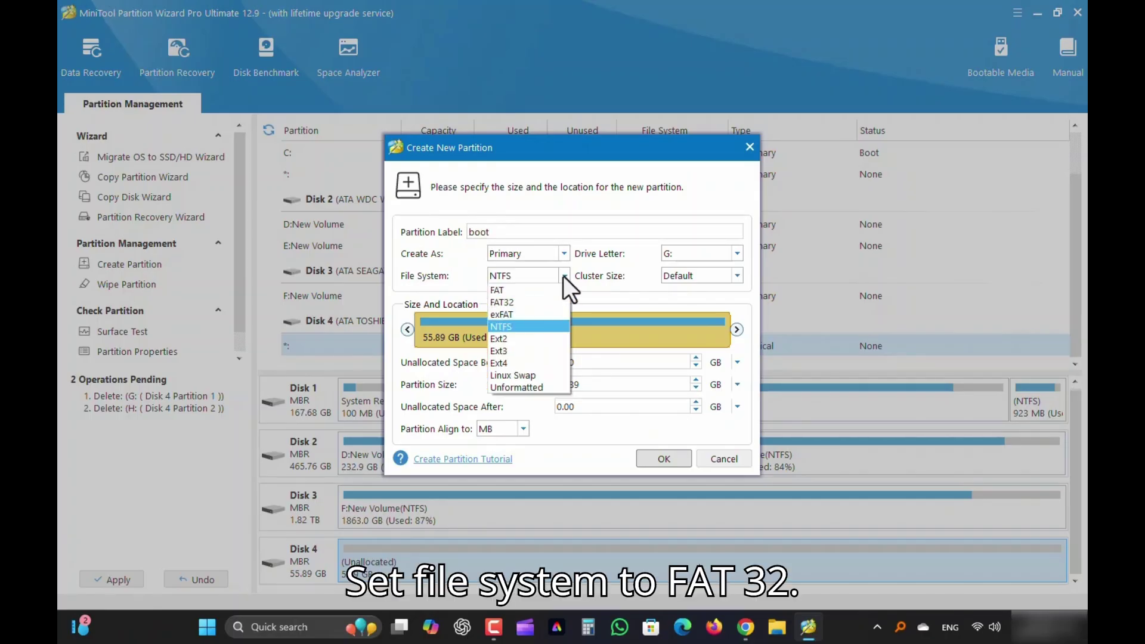
pyautogui.click(512, 304)
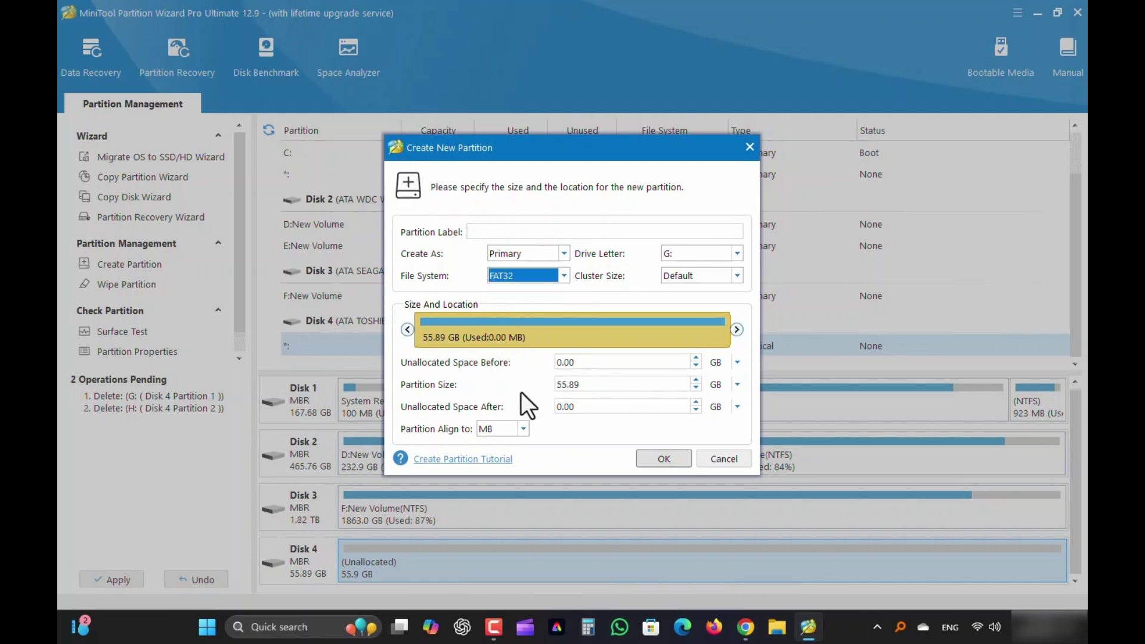
pyautogui.click(735, 384)
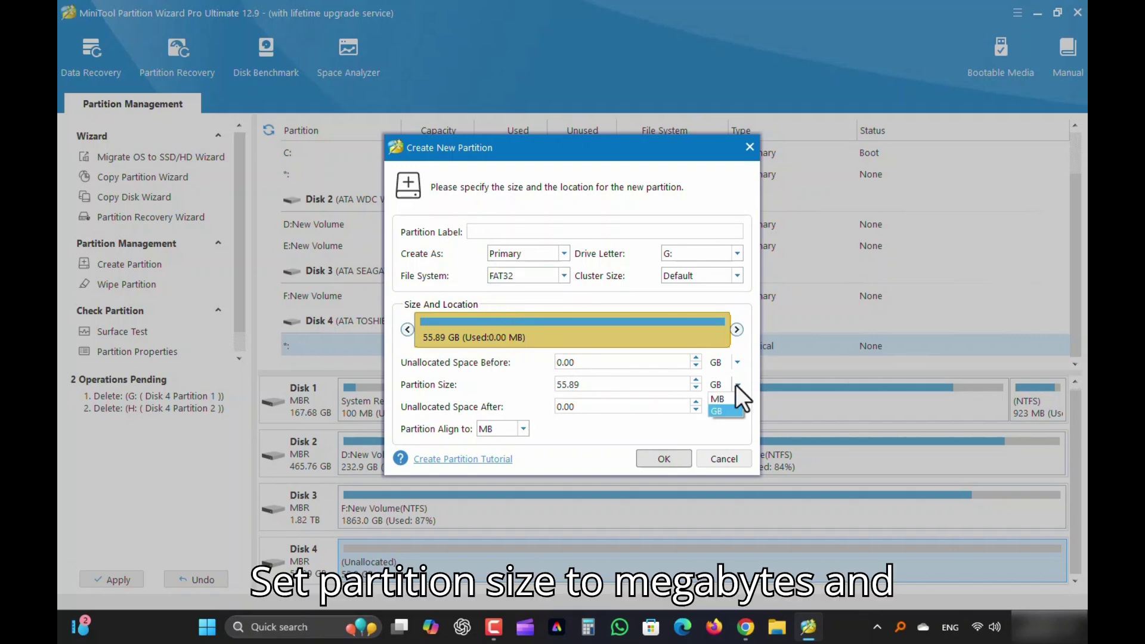
pyautogui.click(720, 400)
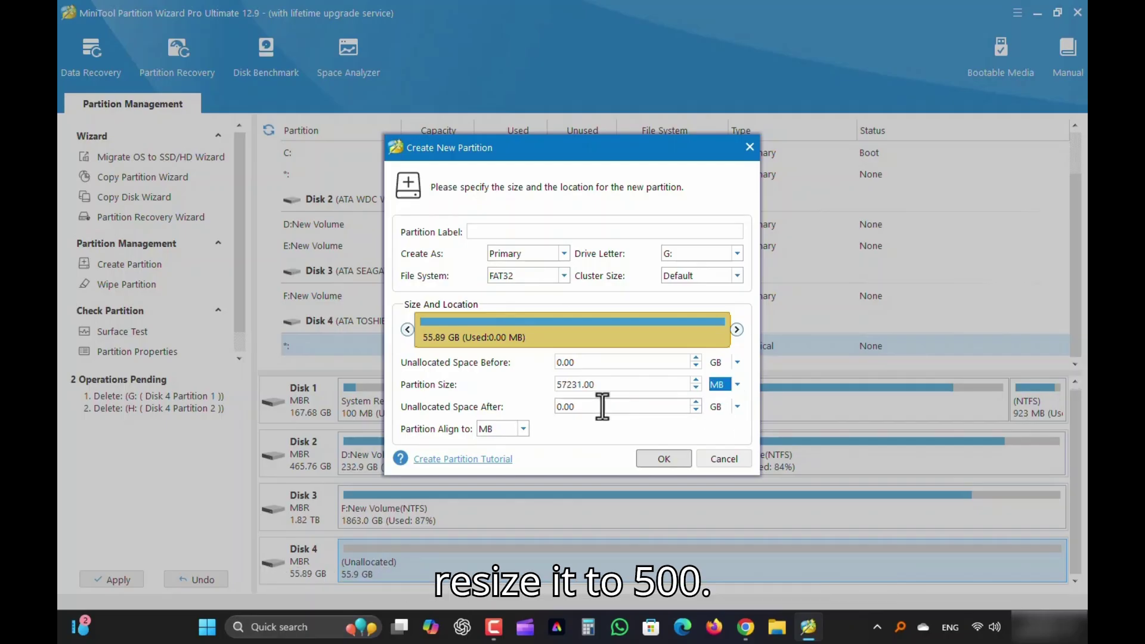
pyautogui.moveTo(597, 384); pyautogui.dragTo(550, 384)
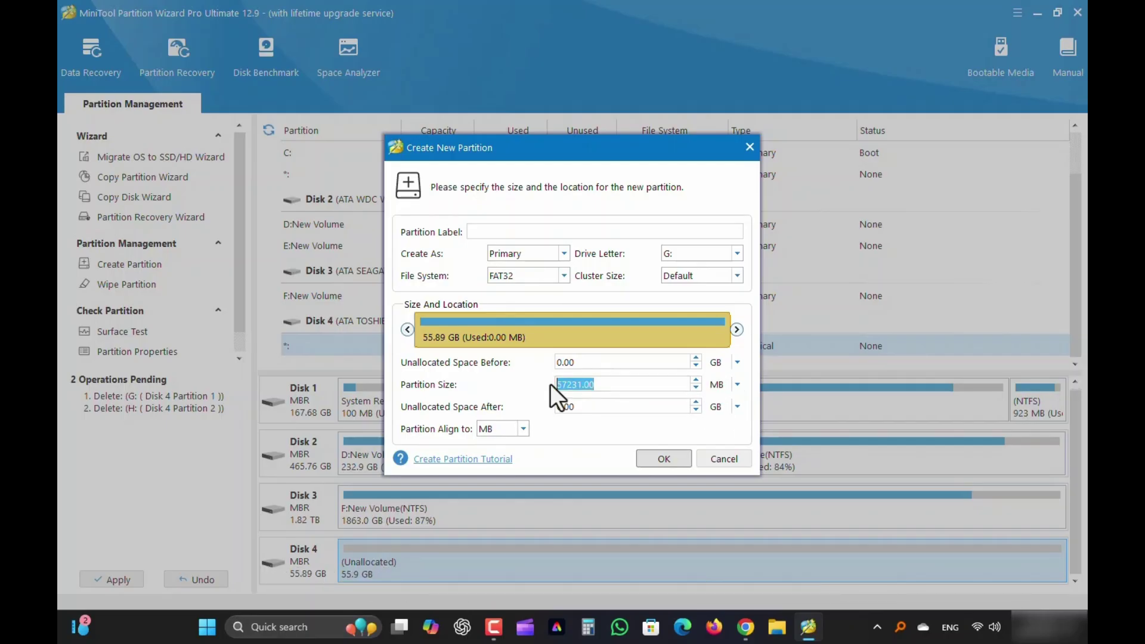
pyautogui.write('500')
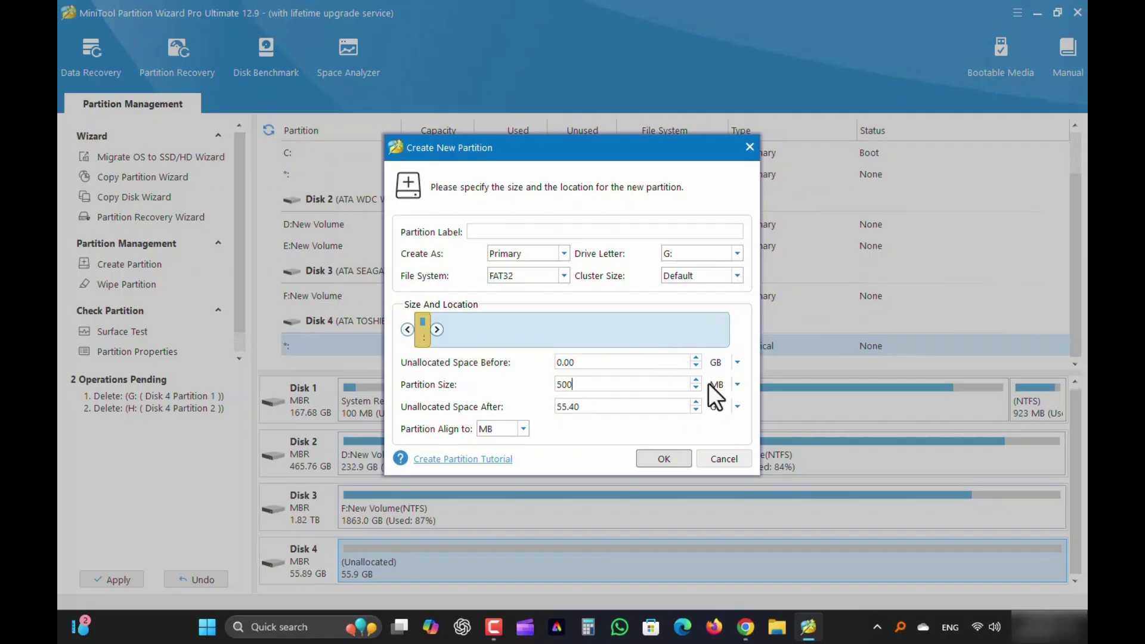
pyautogui.click(510, 231)
pyautogui.click(663, 459)
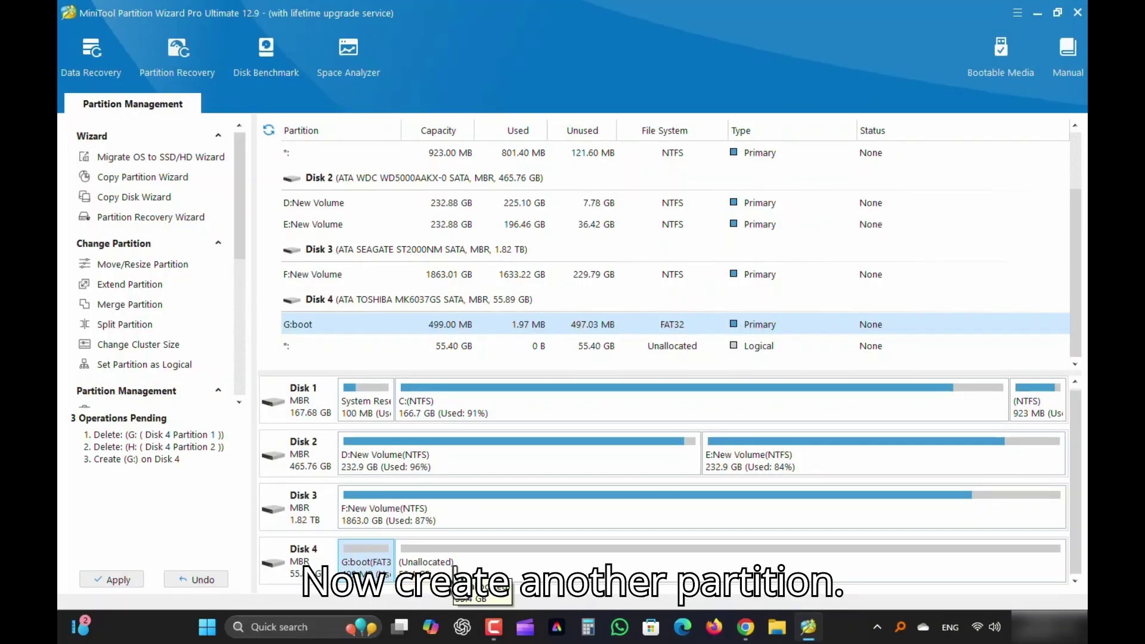
# Create an exFAT partition labelled 'atv13' from the remaining 55.40 GB of Disk 4
pyautogui.click(462, 565)
pyautogui.rightClick(489, 562)
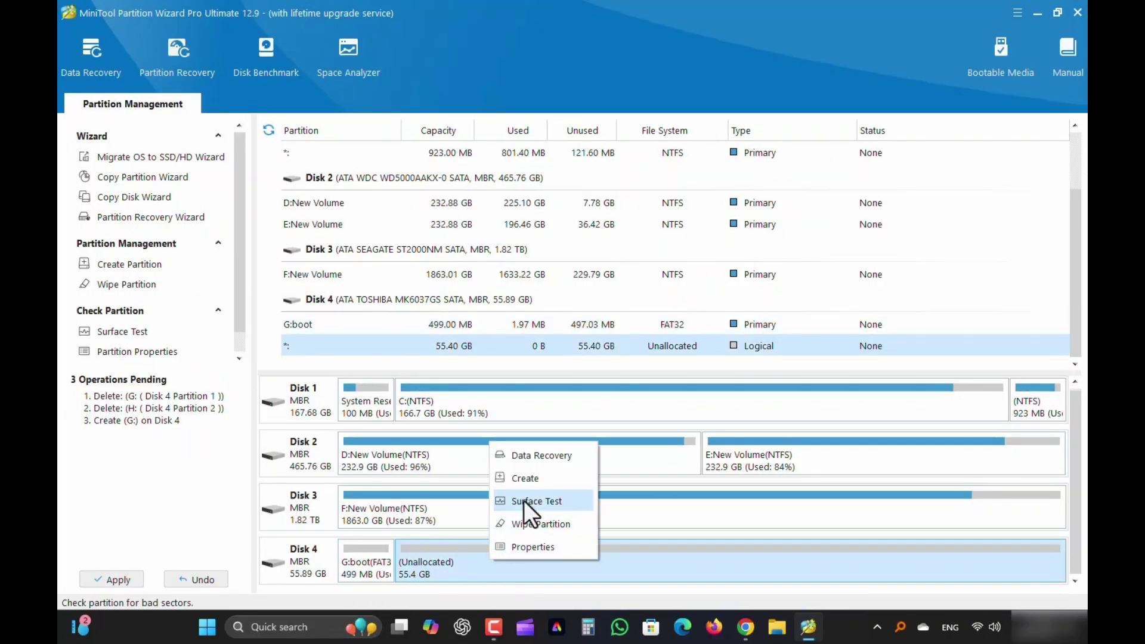
pyautogui.click(529, 482)
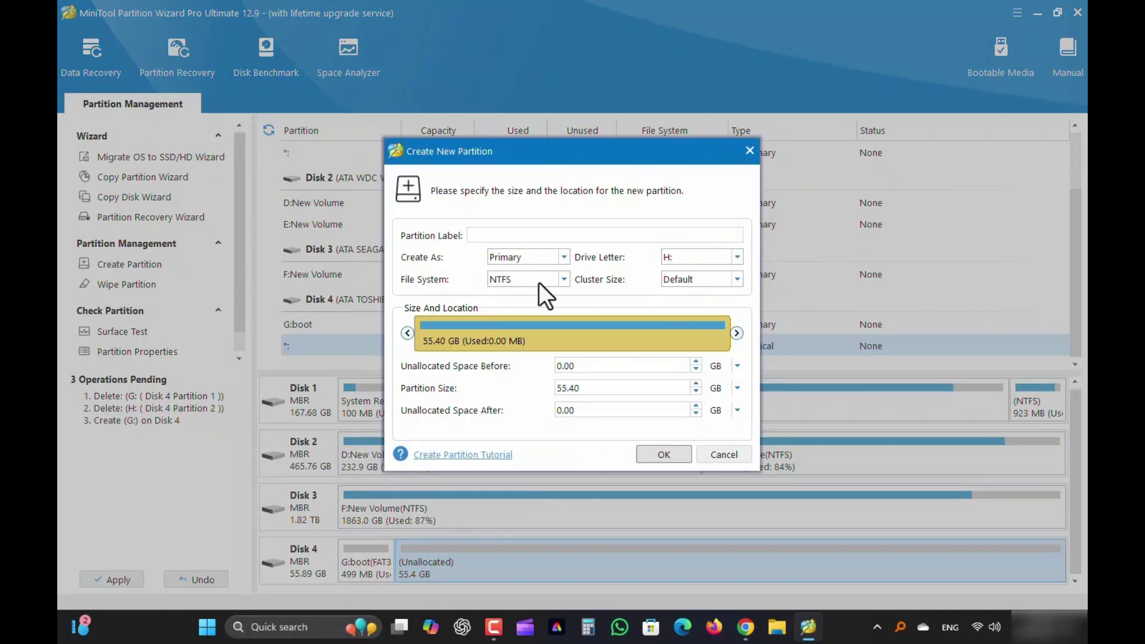
pyautogui.click(563, 279)
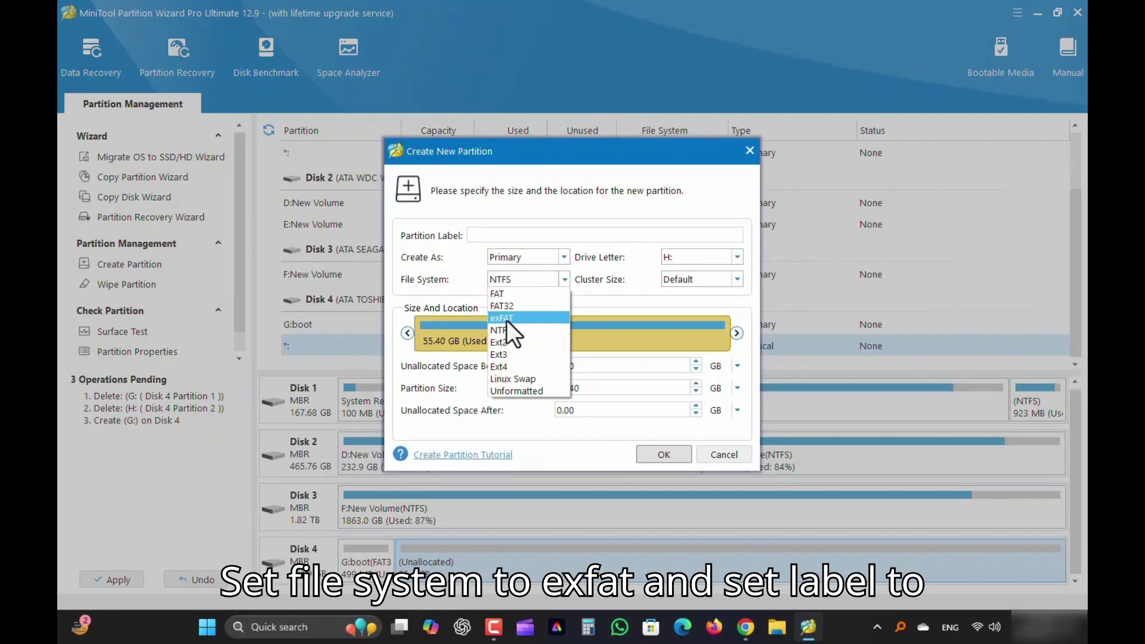
pyautogui.click(506, 320)
pyautogui.click(492, 234)
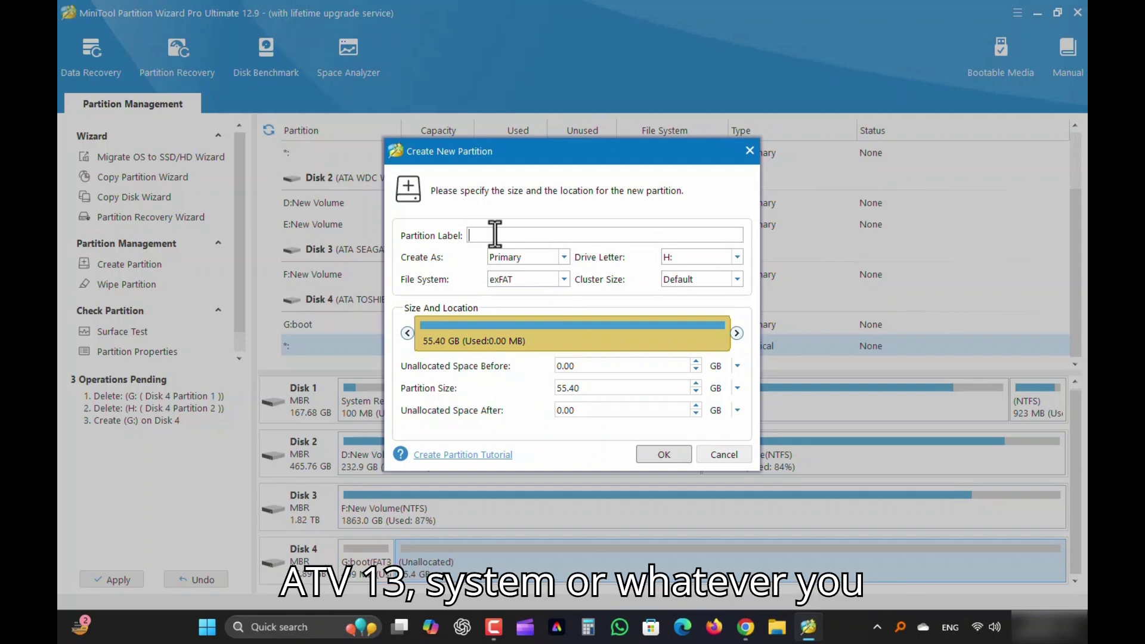
pyautogui.write('at13')
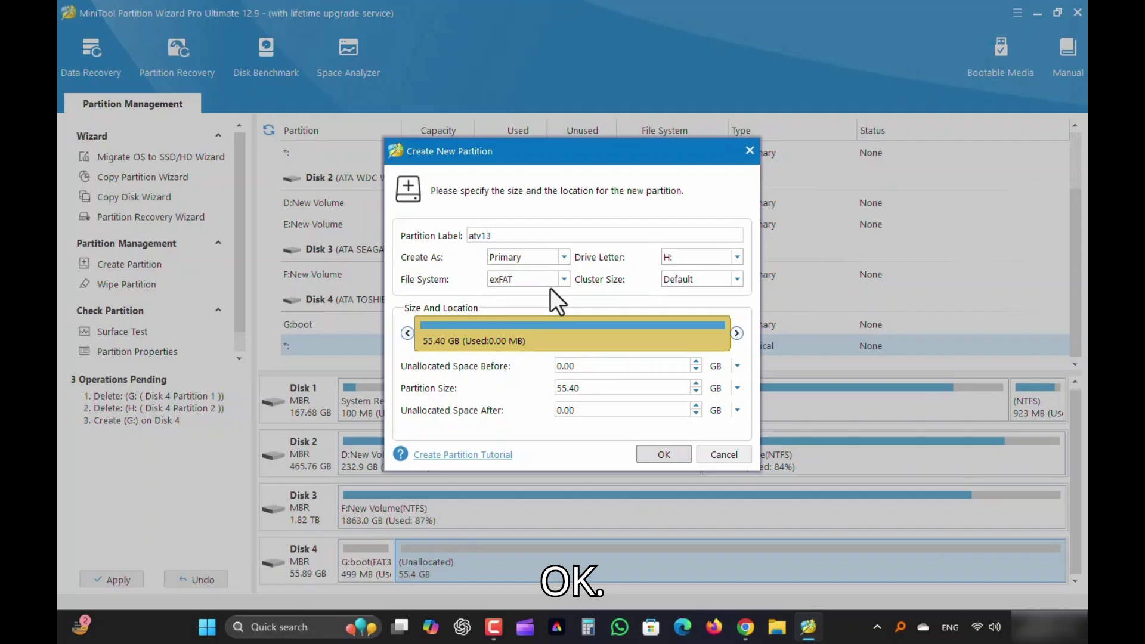
pyautogui.click(666, 453)
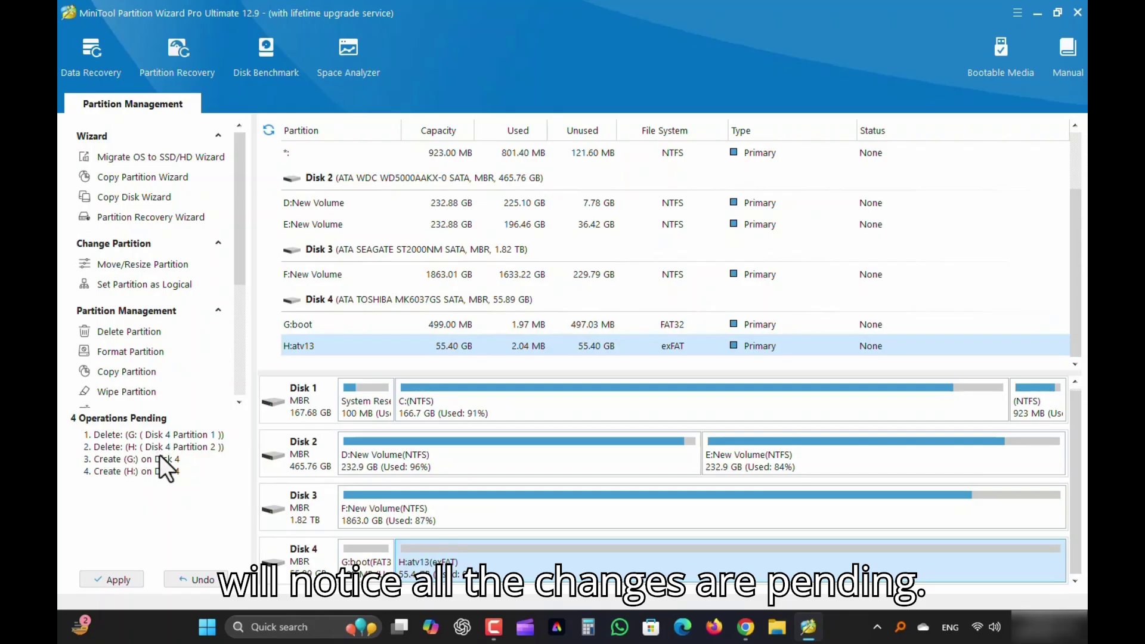
# Apply the four queued partition operations and dismiss the success message
pyautogui.click(116, 580)
pyautogui.click(542, 347)
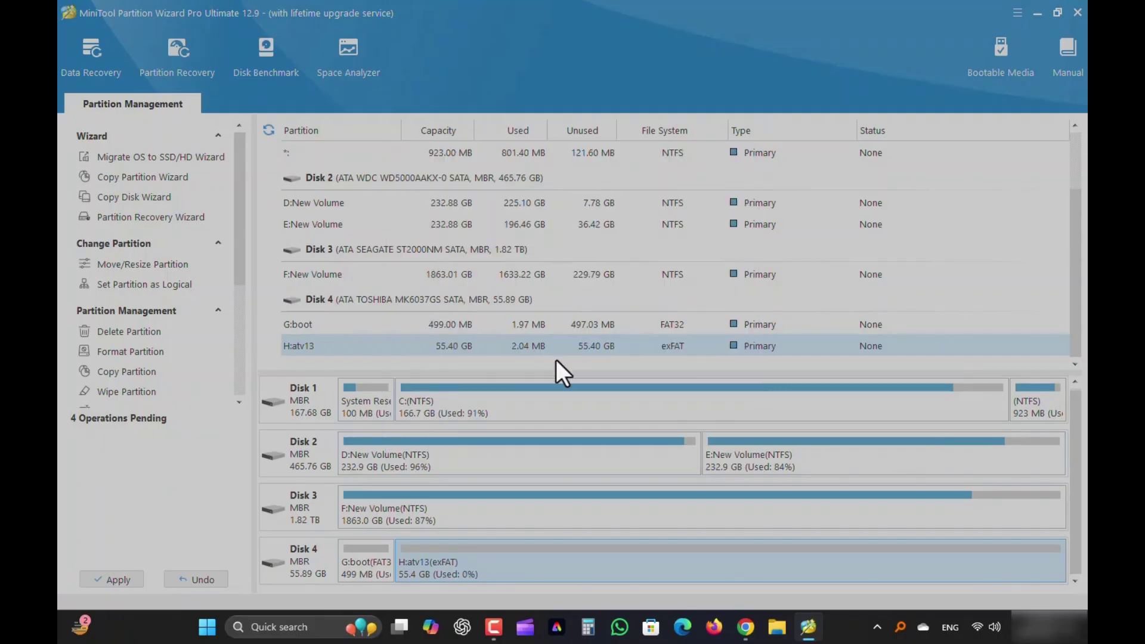
pyautogui.click(570, 336)
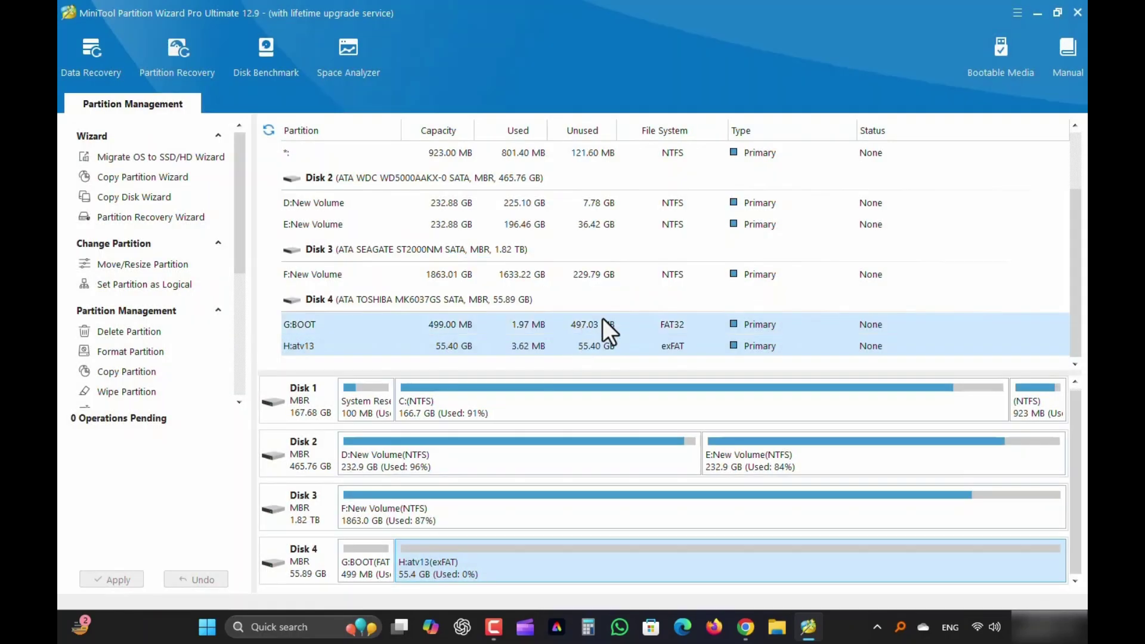
# Set G:BOOT as the active partition, apply the change, and close Partition Wizard
pyautogui.click(363, 567)
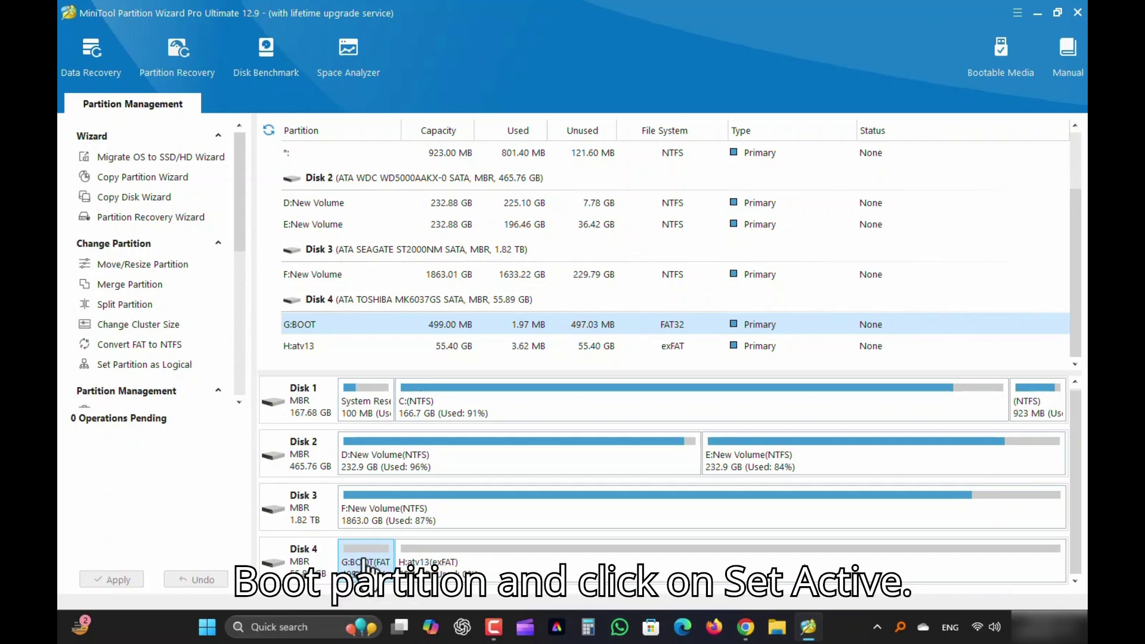
pyautogui.rightClick(365, 566)
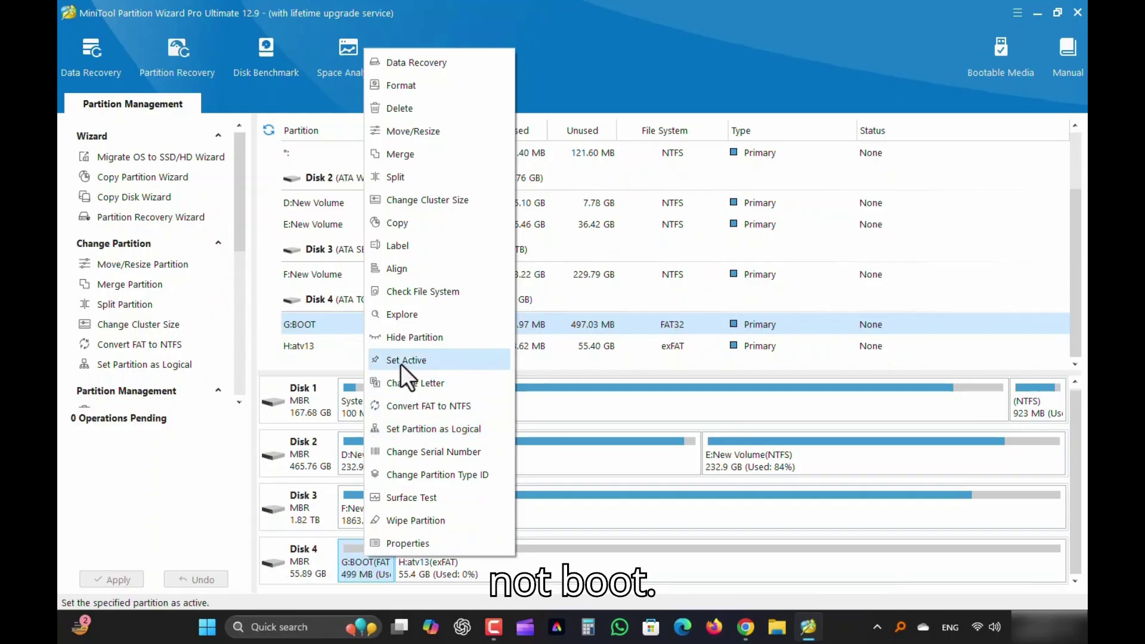
pyautogui.click(427, 362)
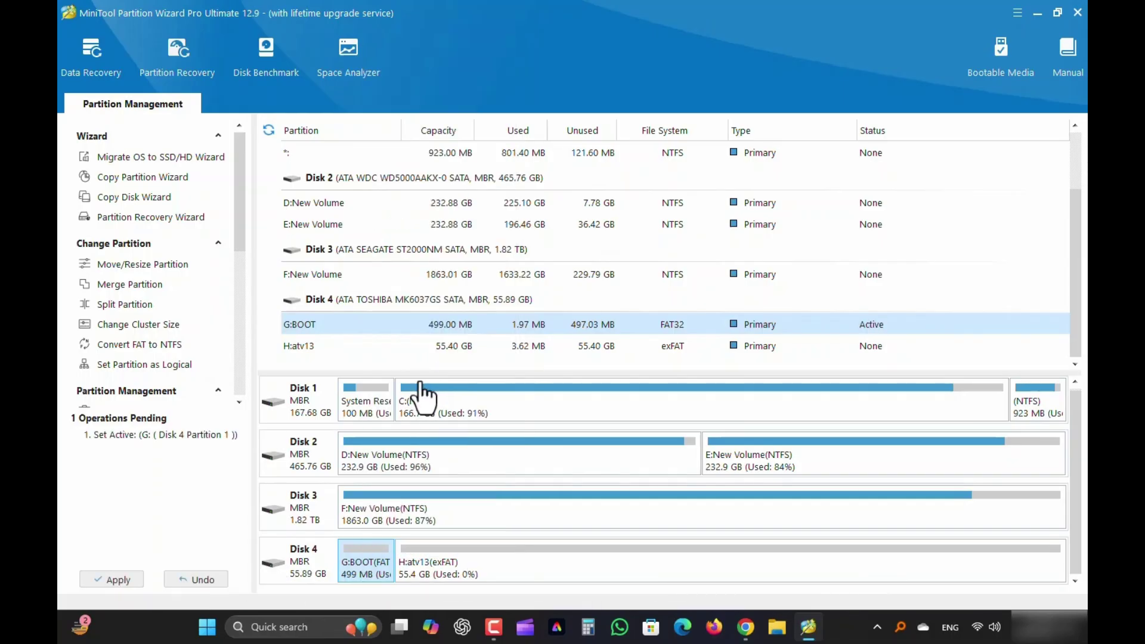
pyautogui.click(115, 579)
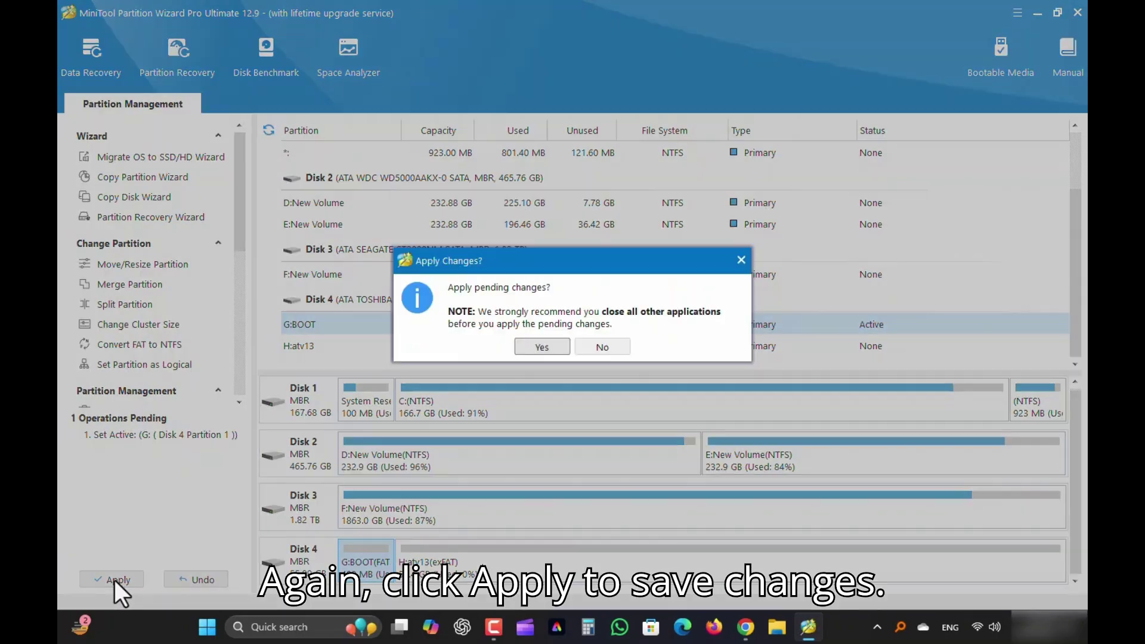
pyautogui.click(541, 347)
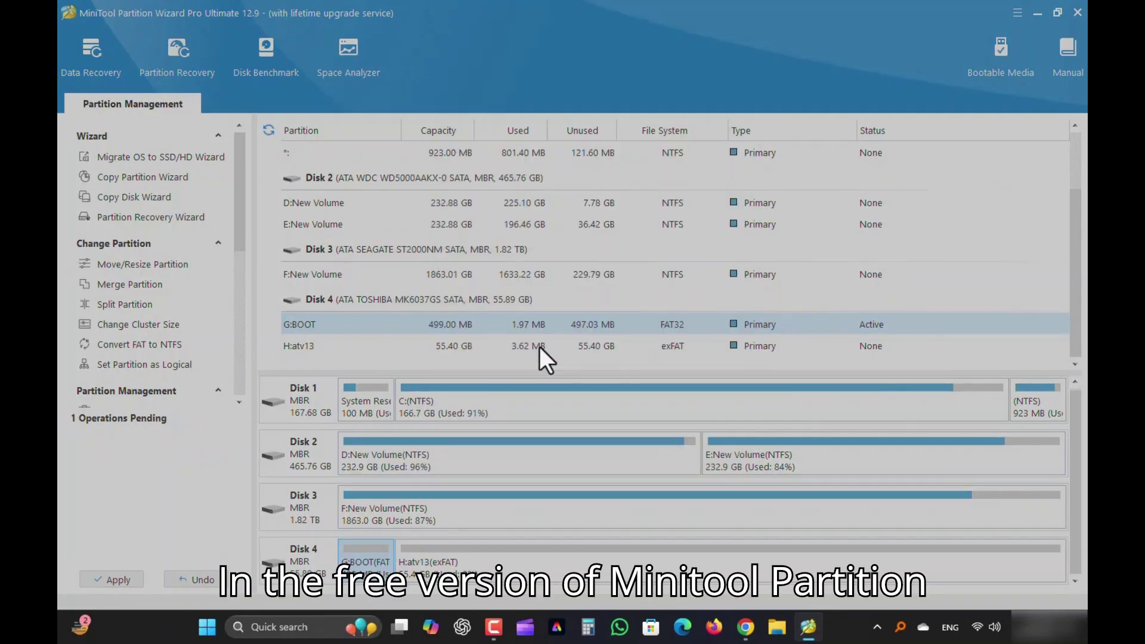
pyautogui.click(574, 337)
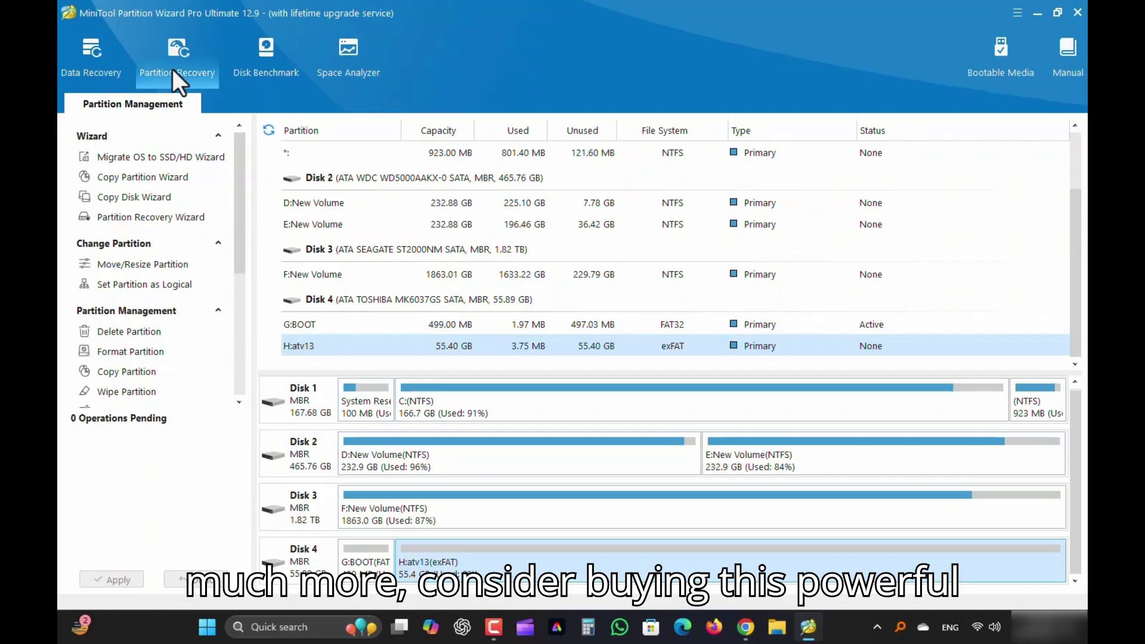
pyautogui.click(1078, 13)
# Confirm quitting Partition Wizard and mount the Android TV ISO as a virtual drive
pyautogui.click(547, 338)
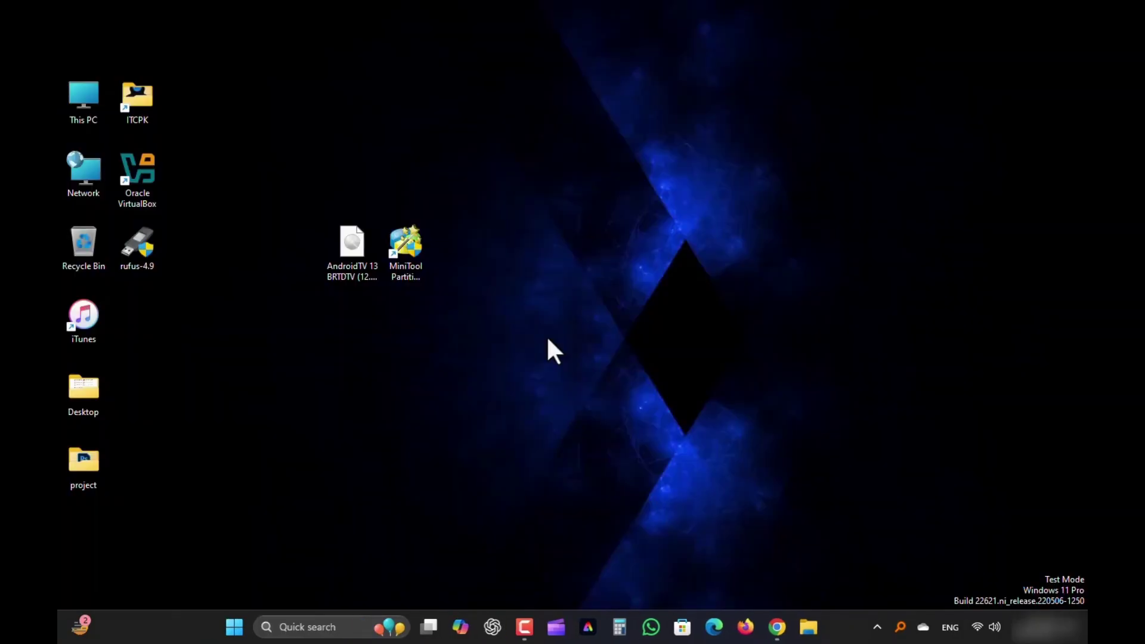
pyautogui.moveTo(780, 639)
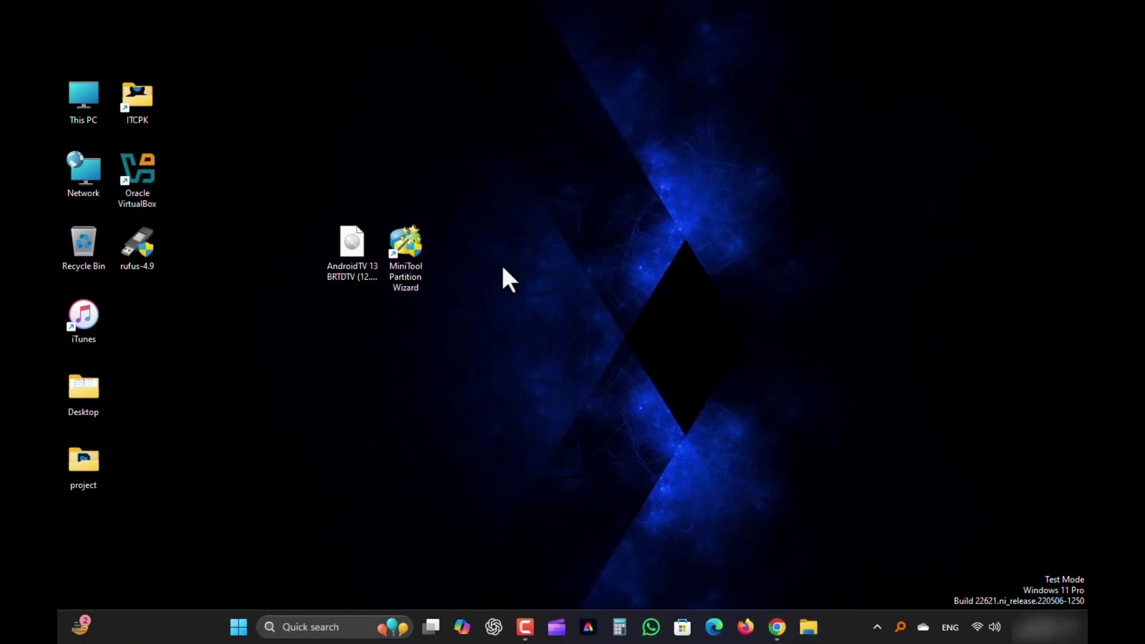
pyautogui.rightClick(353, 252)
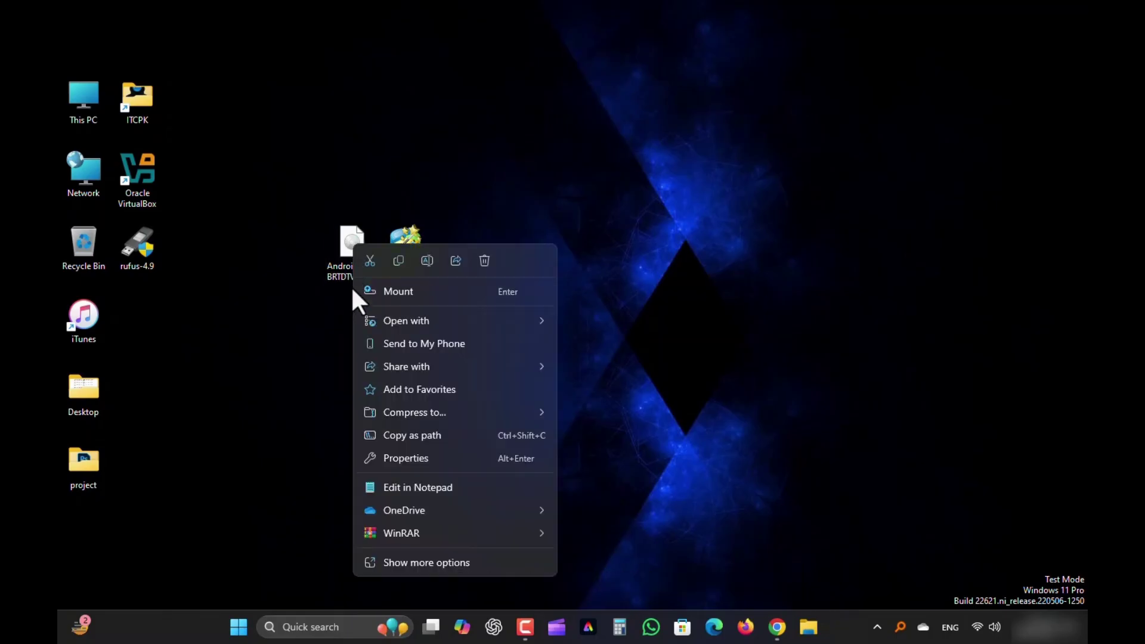
pyautogui.click(382, 291)
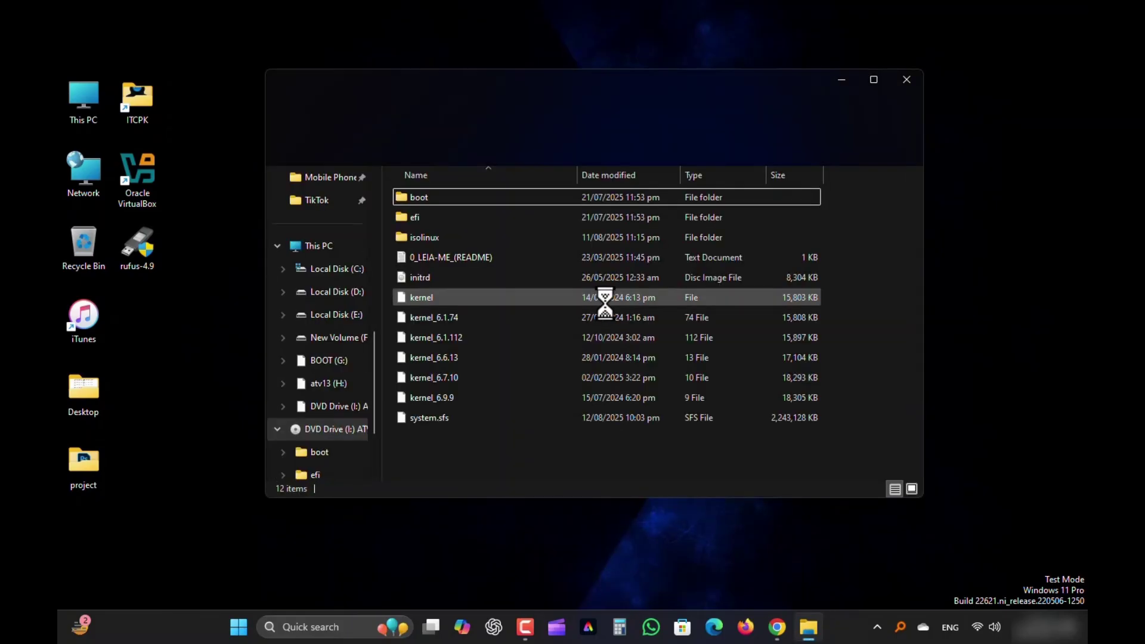
pyautogui.moveTo(516, 92); pyautogui.dragTo(534, 128)
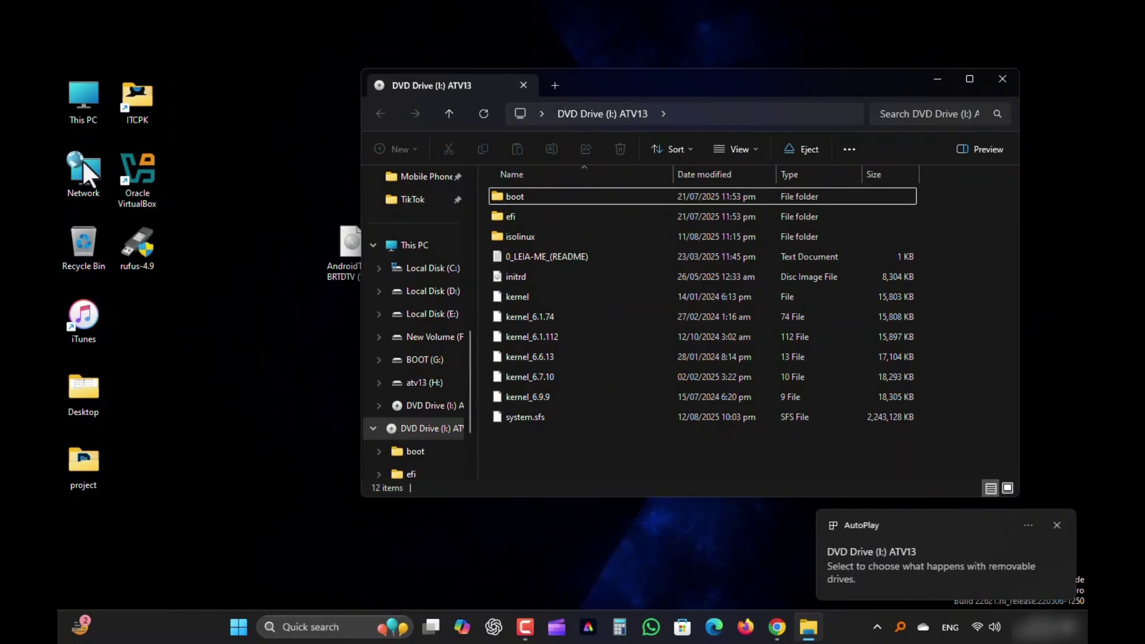
# In This PC, verify BOOT (G:) is FAT32 and atv13 (H:) is exFAT via Properties
pyautogui.rightClick(85, 99)
pyautogui.click(98, 148)
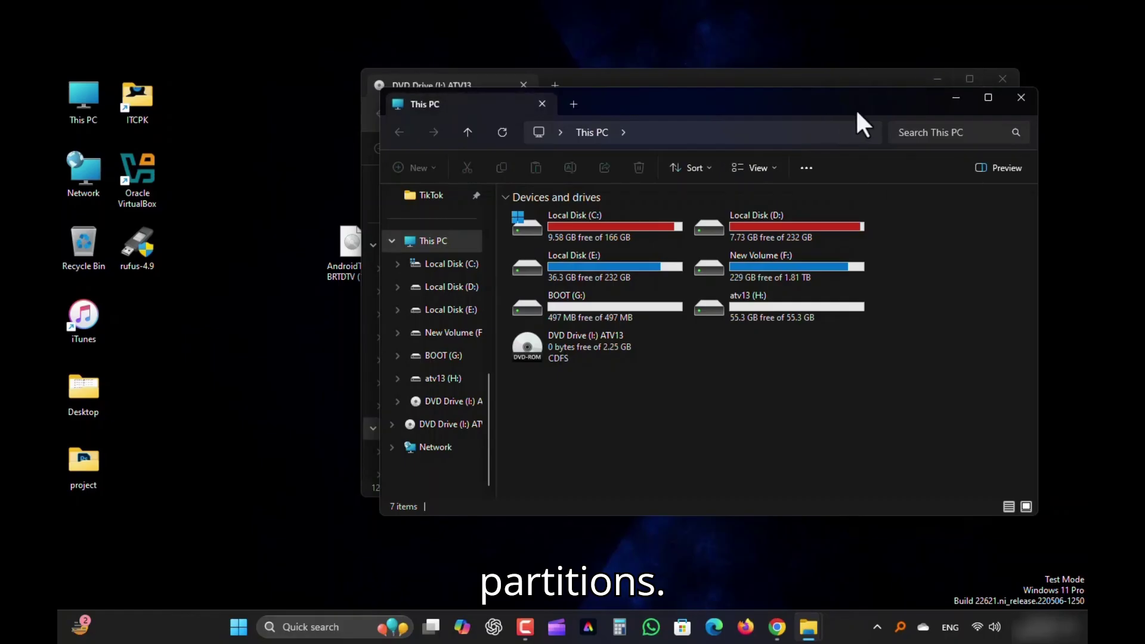
pyautogui.moveTo(864, 116); pyautogui.dragTo(634, 145)
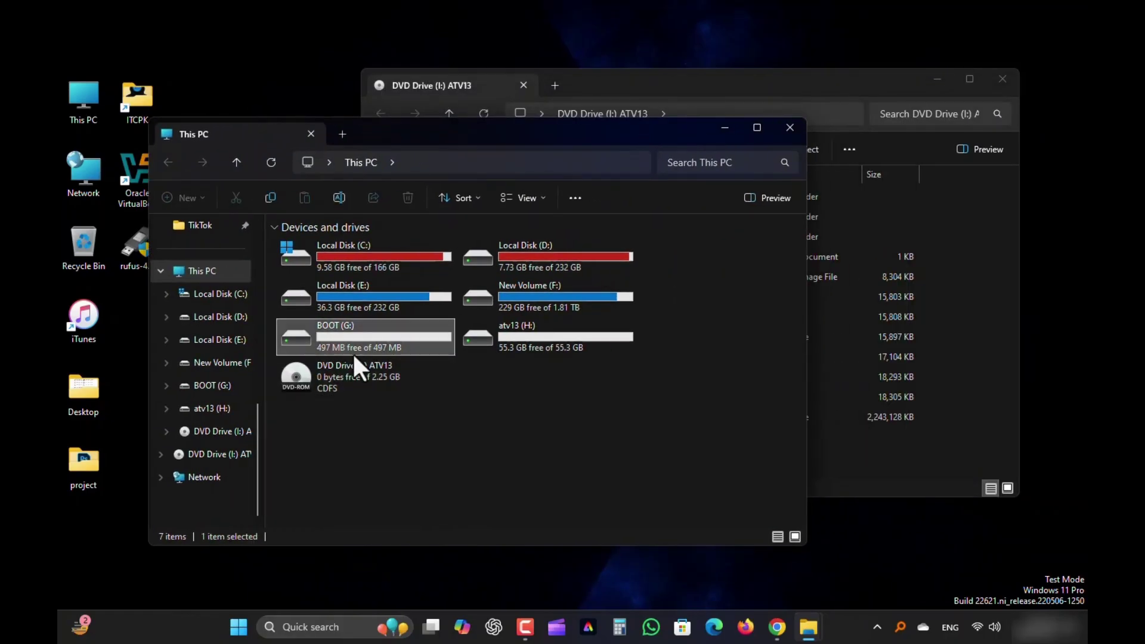
pyautogui.click(540, 340)
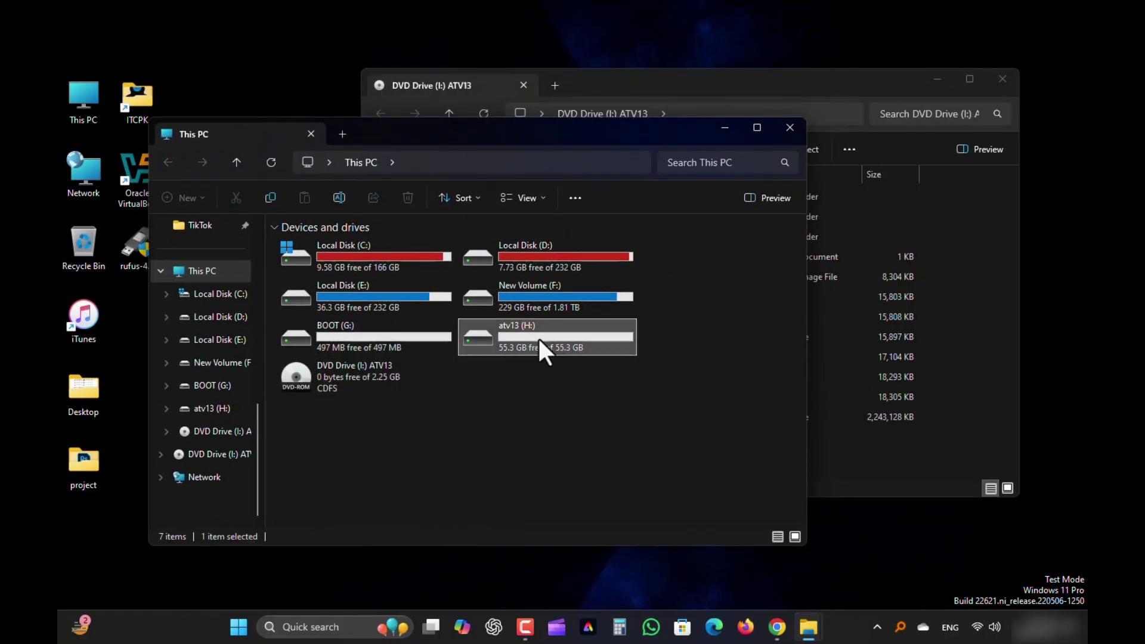
pyautogui.rightClick(347, 336)
pyautogui.click(411, 296)
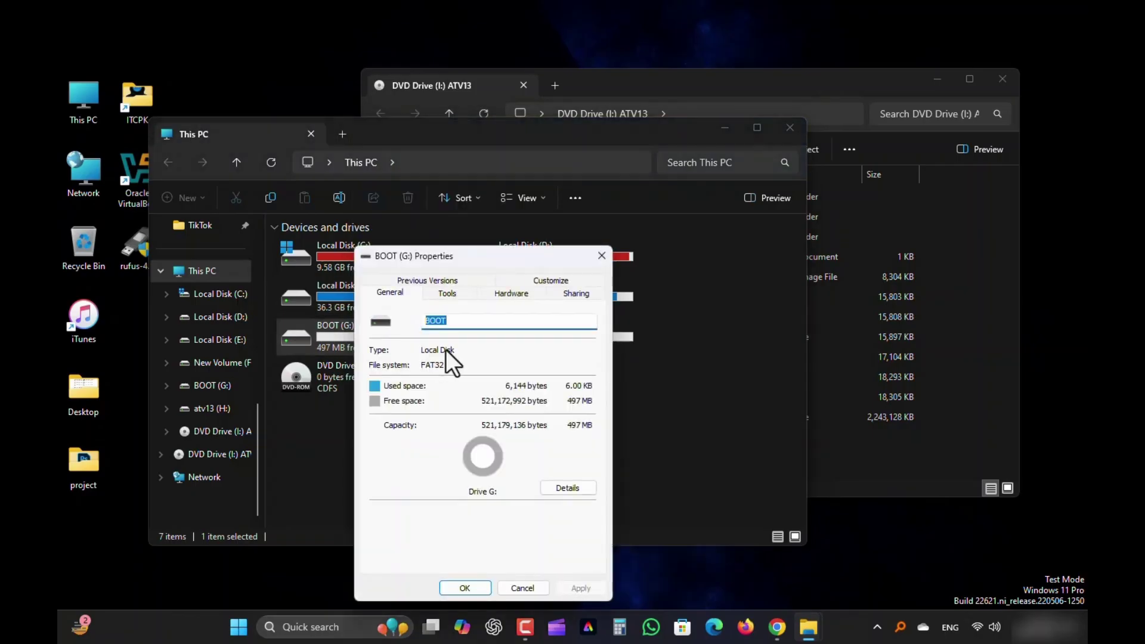
pyautogui.click(602, 257)
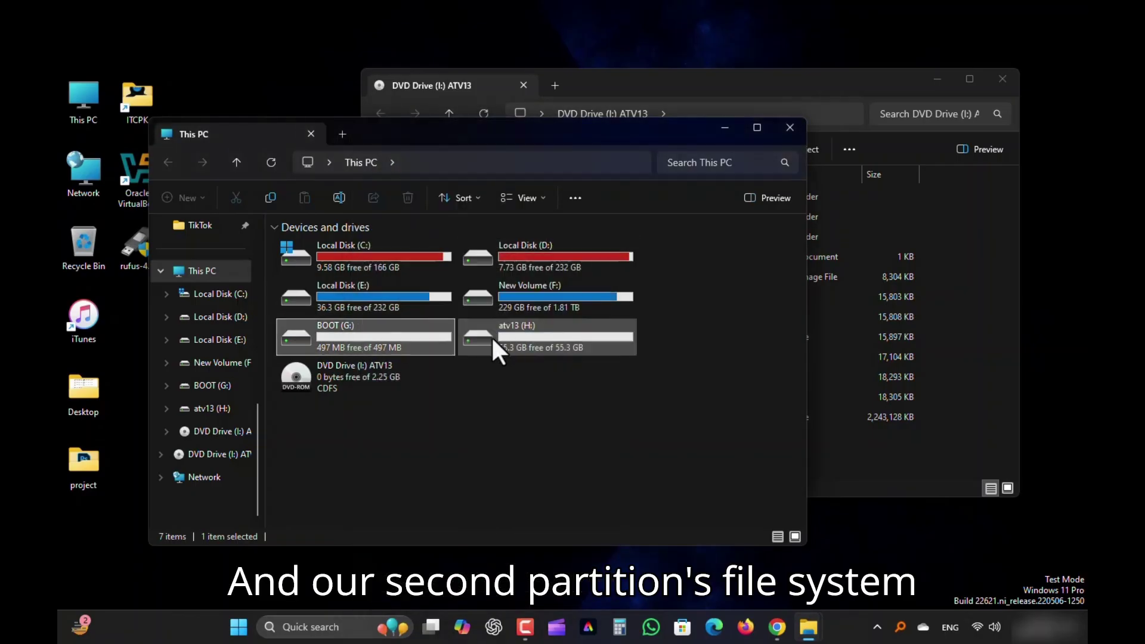
pyautogui.rightClick(492, 335)
pyautogui.click(543, 294)
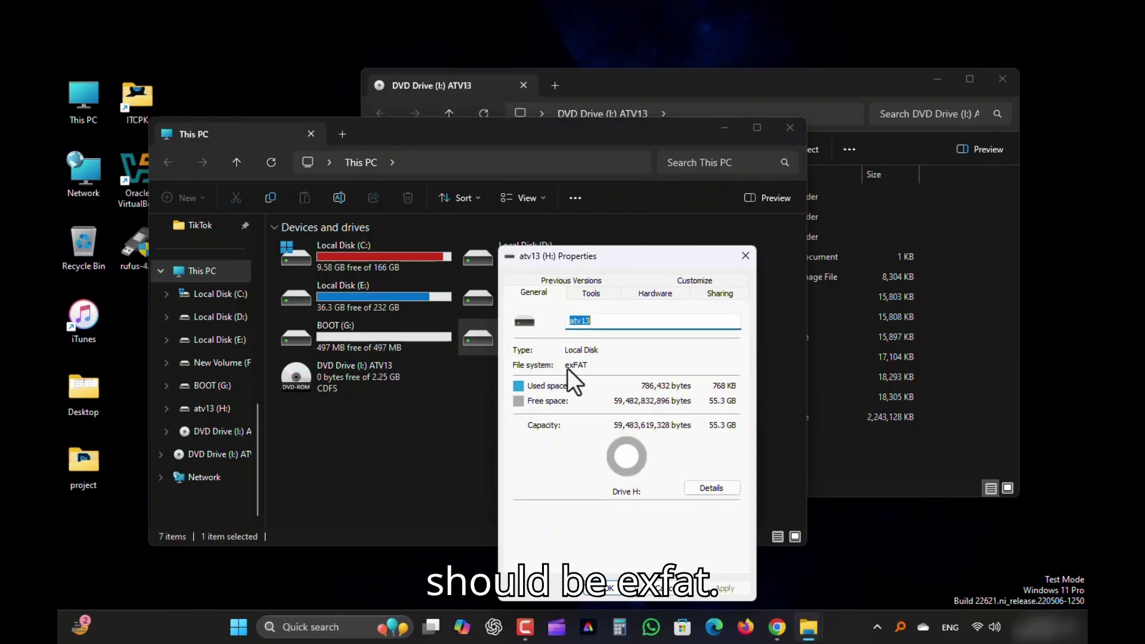
pyautogui.click(746, 255)
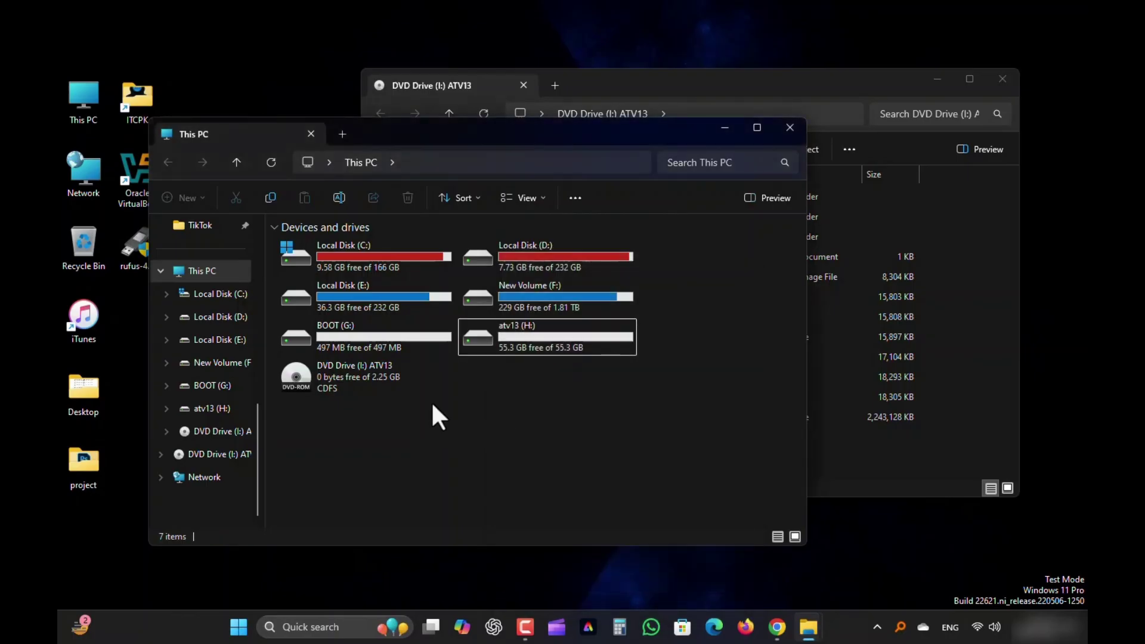
# Copy all ISO items except system.sfs from the ATV13 drive into BOOT (G:)
pyautogui.doubleClick(347, 346)
pyautogui.moveTo(611, 136); pyautogui.dragTo(55, 258)
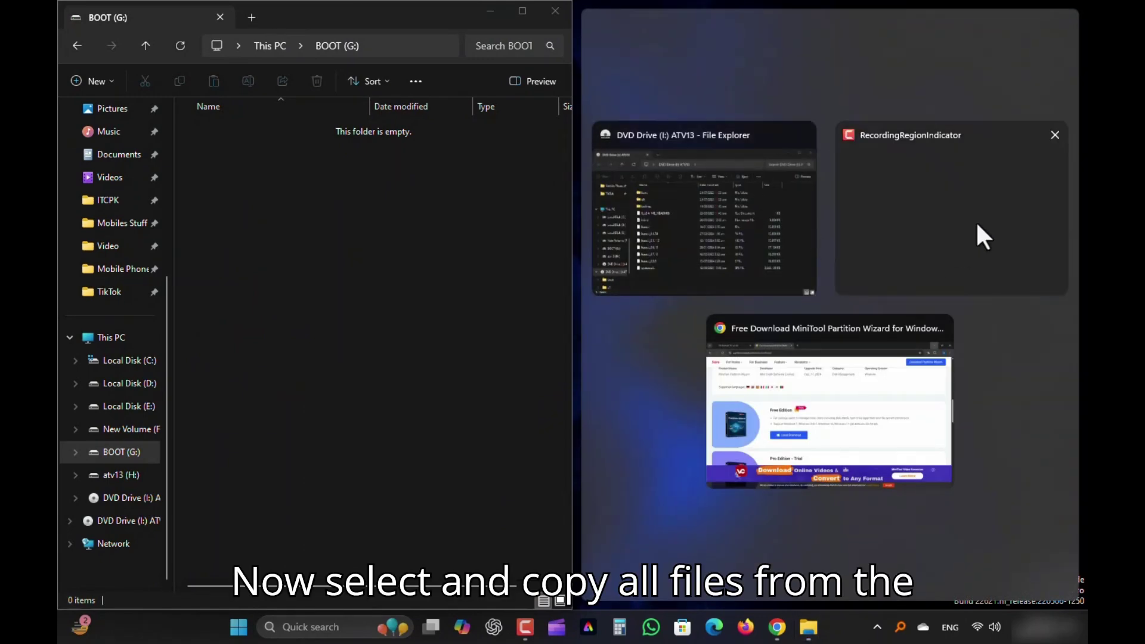
pyautogui.click(764, 208)
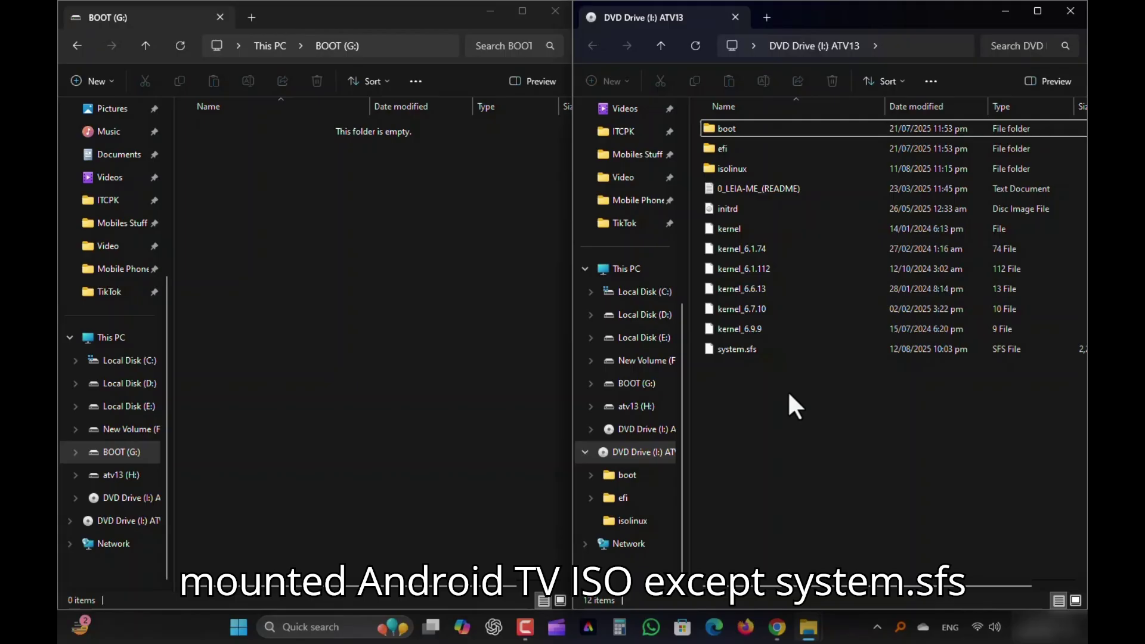
pyautogui.hotkey('ctrl', 'a')
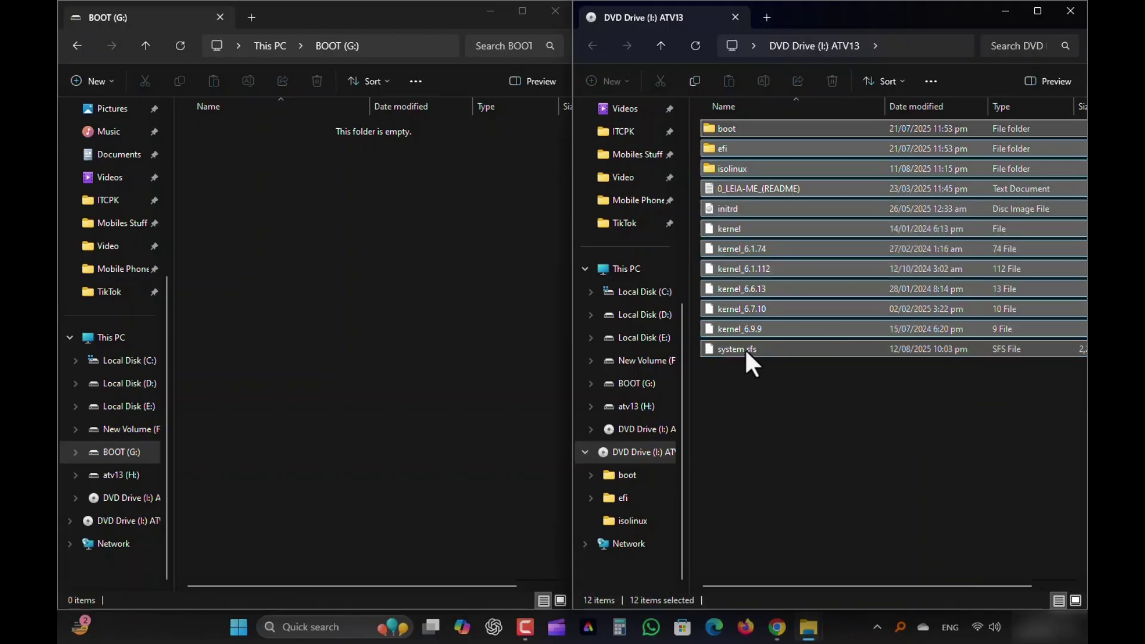
pyautogui.keyDown('ctrl'); pyautogui.click(745, 348); pyautogui.keyUp('ctrl')
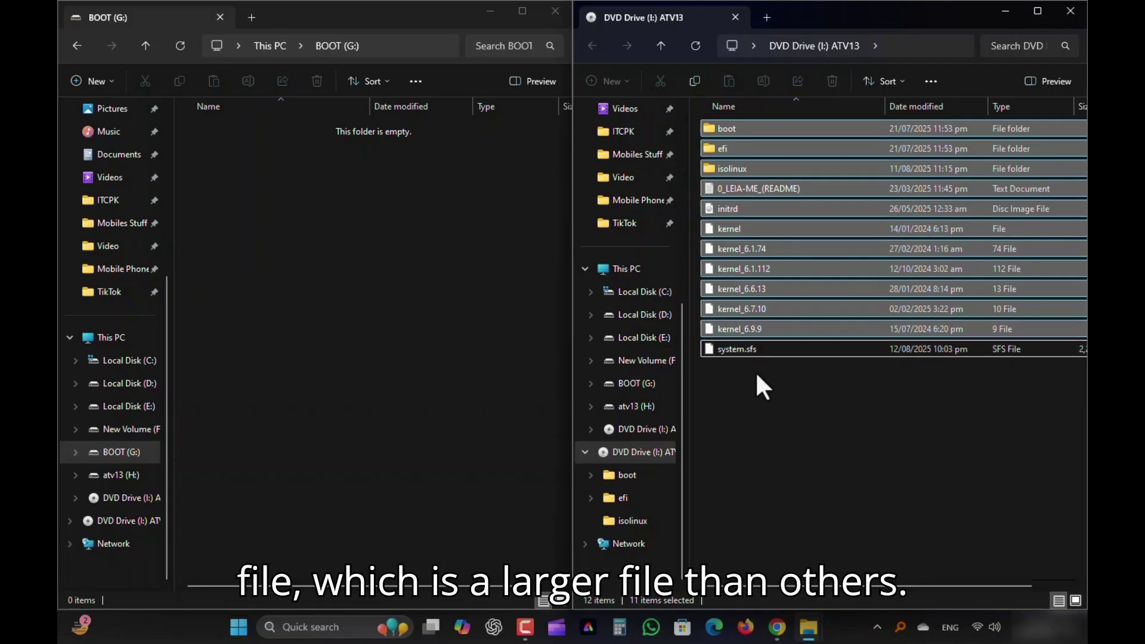
pyautogui.rightClick(749, 330)
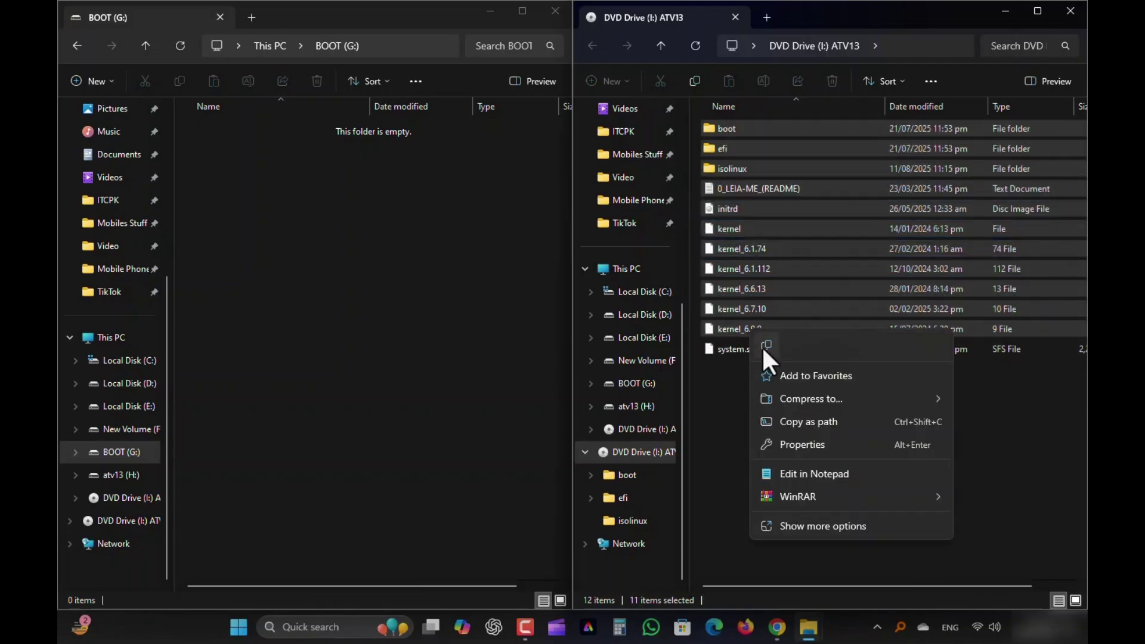
pyautogui.click(765, 345)
pyautogui.rightClick(243, 179)
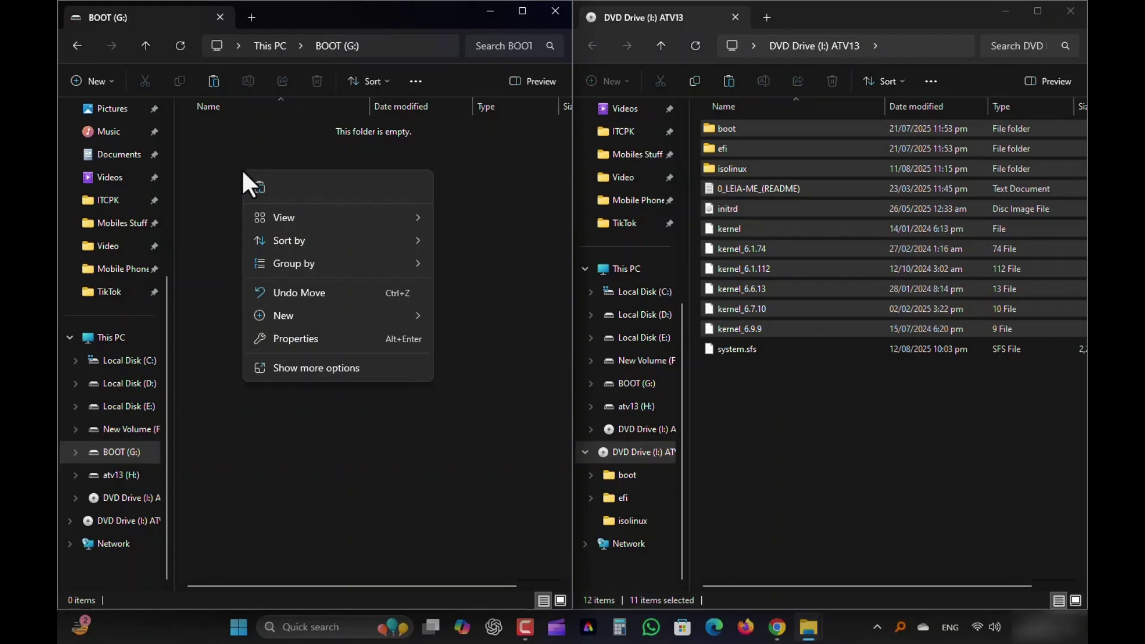
pyautogui.click(255, 188)
pyautogui.click(346, 274)
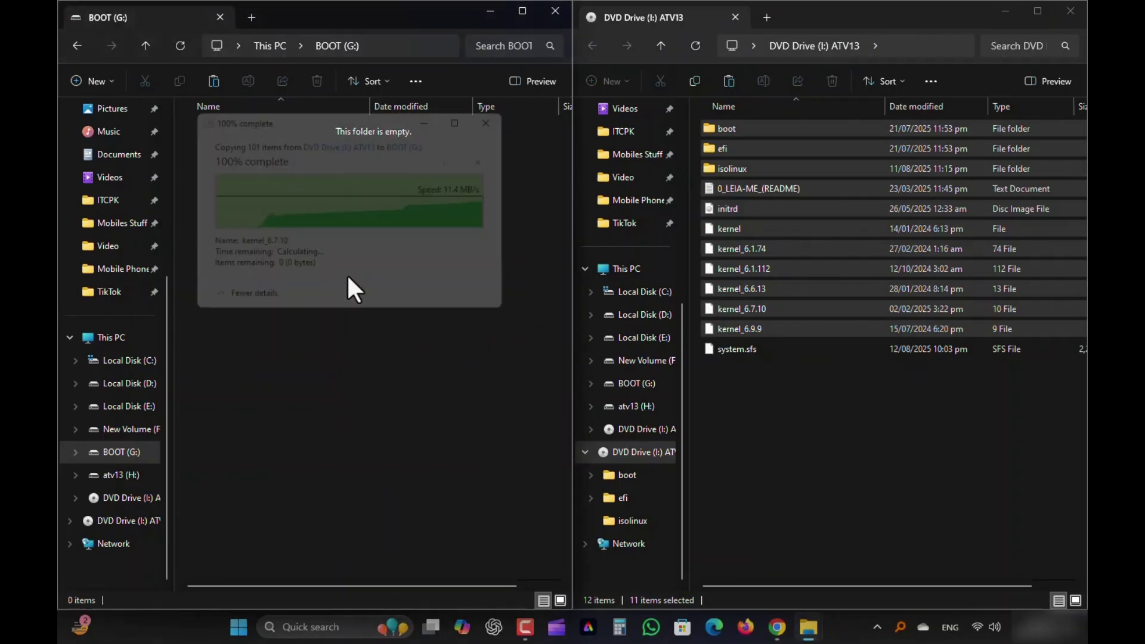
# Copy system.sfs from the ATV13 drive into atv13 (H:)
pyautogui.click(330, 403)
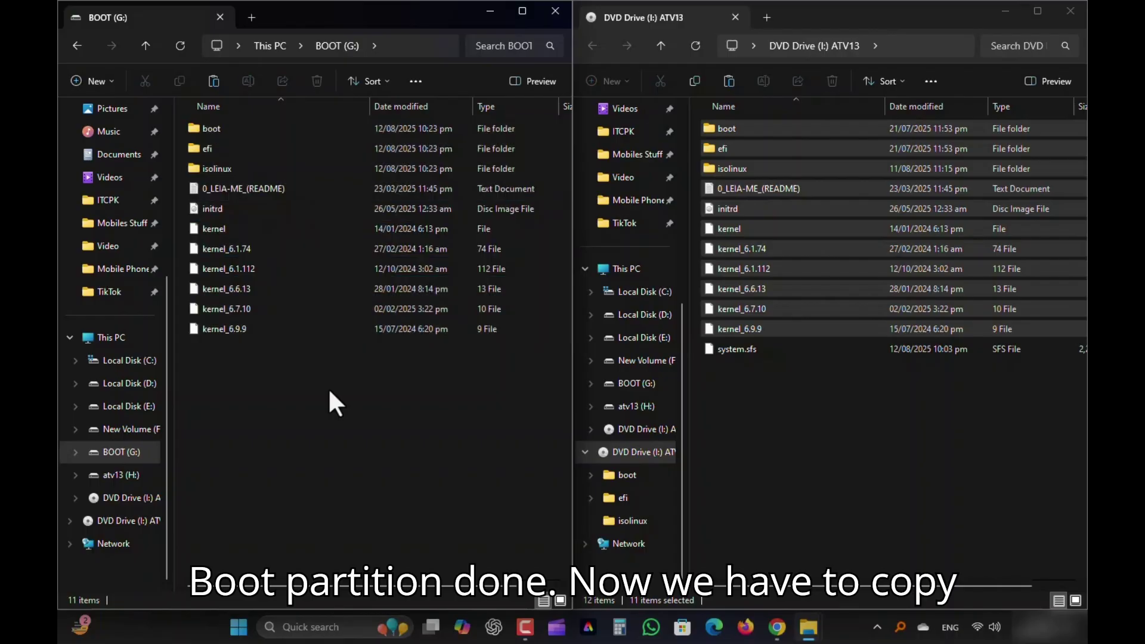
pyautogui.click(743, 350)
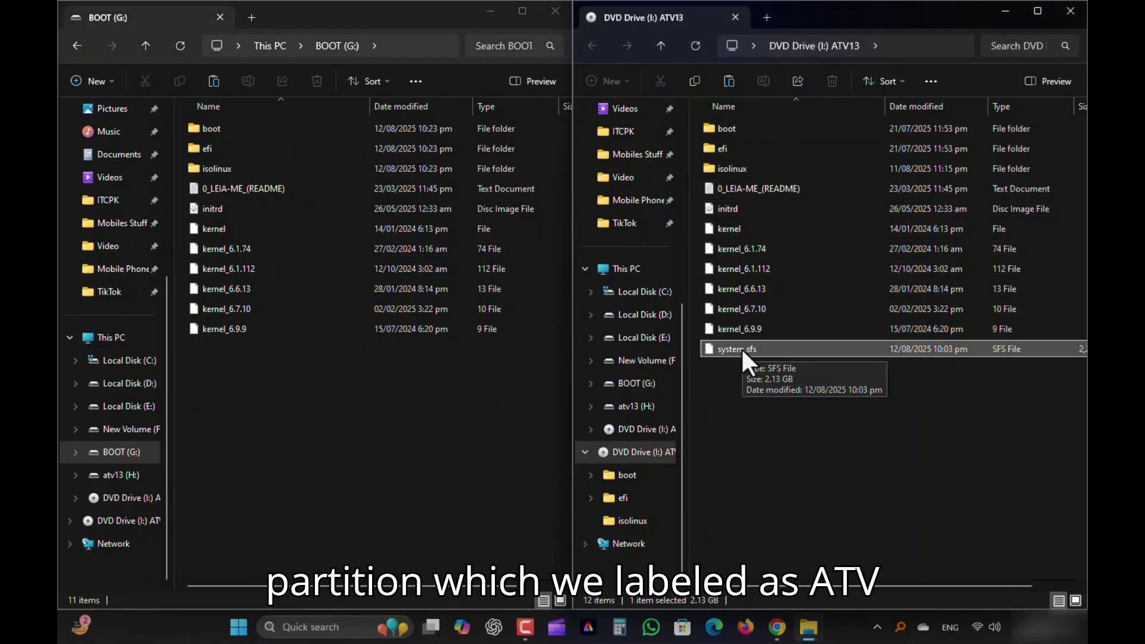
pyautogui.click(145, 46)
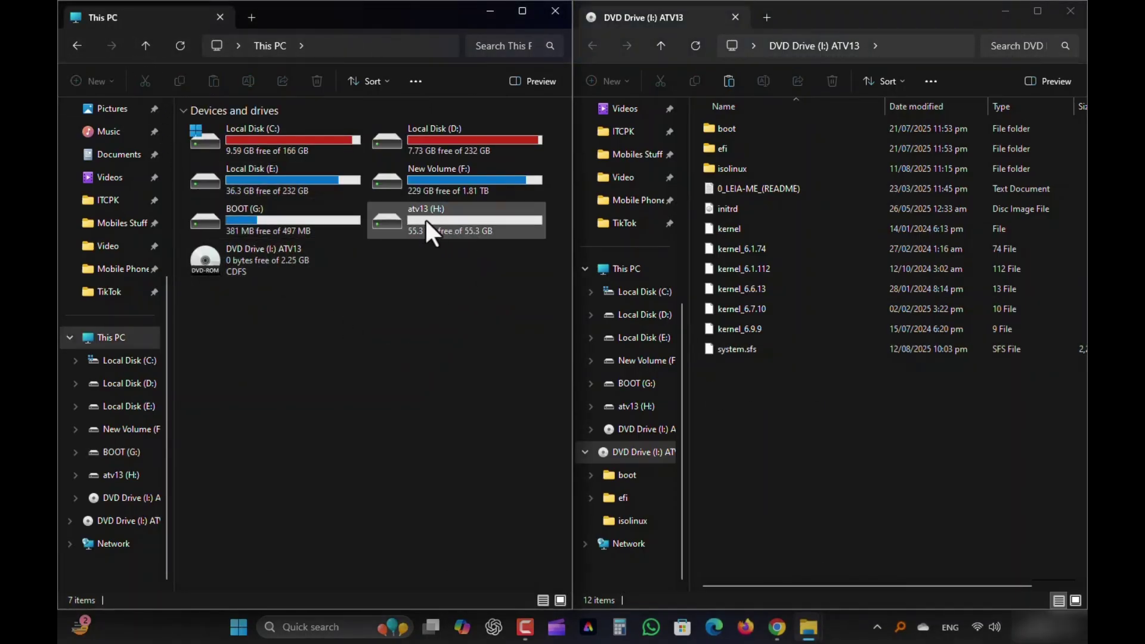
pyautogui.doubleClick(426, 220)
pyautogui.click(737, 349)
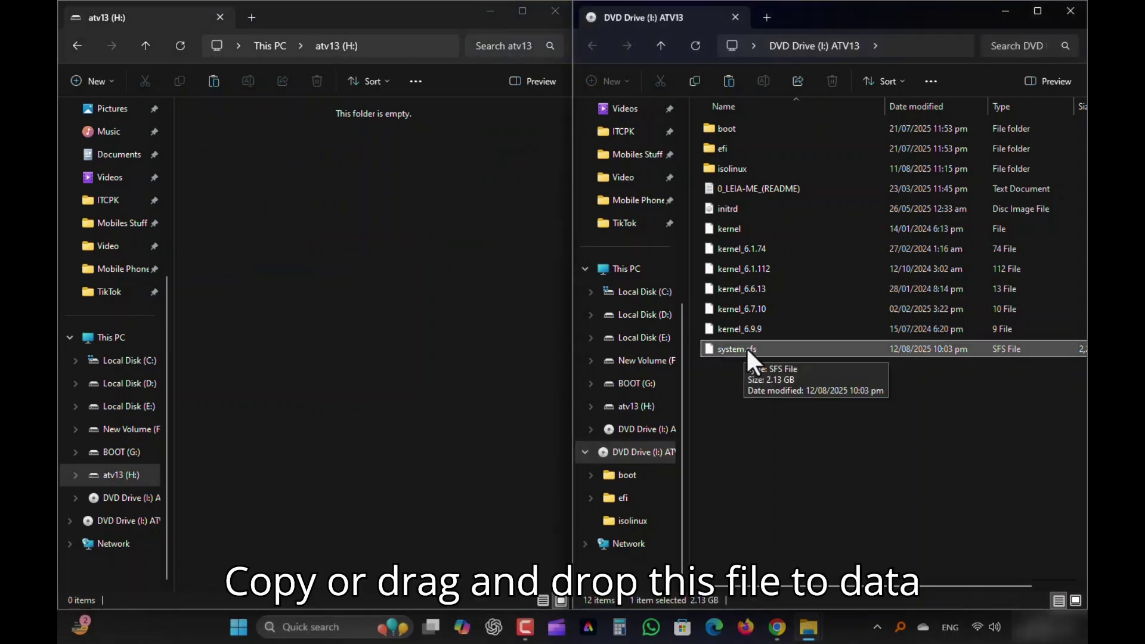
pyautogui.moveTo(759, 349); pyautogui.dragTo(348, 289)
pyautogui.click(418, 376)
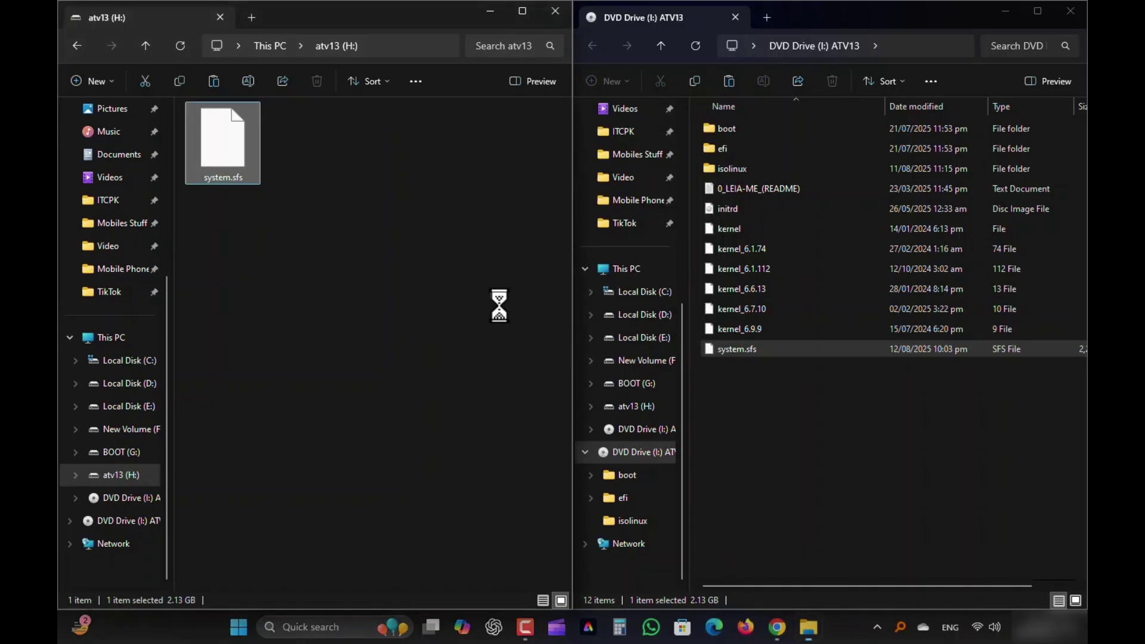
# Close the DVD Drive (I:) window and recentre the atv13 (H:) window
pyautogui.click(315, 178)
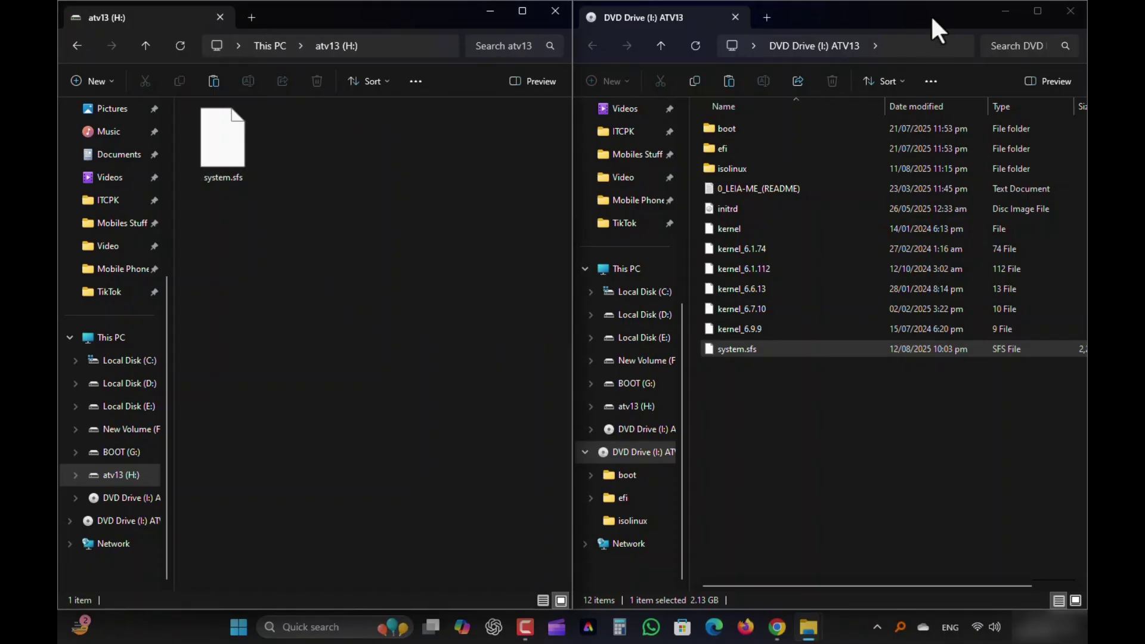
pyautogui.moveTo(931, 15); pyautogui.dragTo(863, 106)
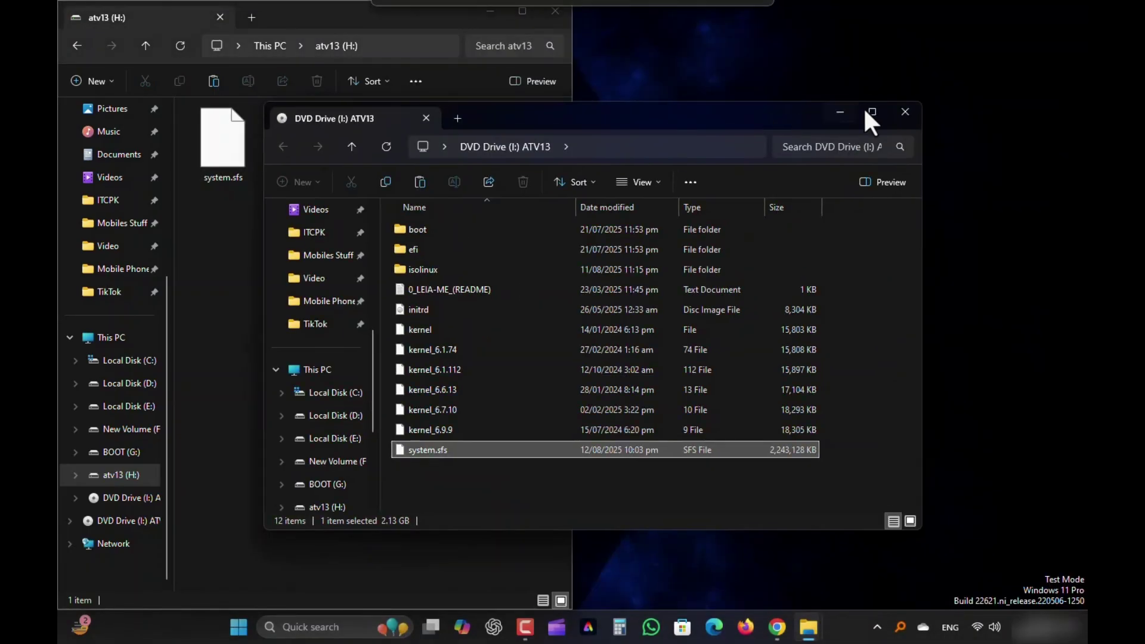
pyautogui.click(905, 111)
pyautogui.click(191, 167)
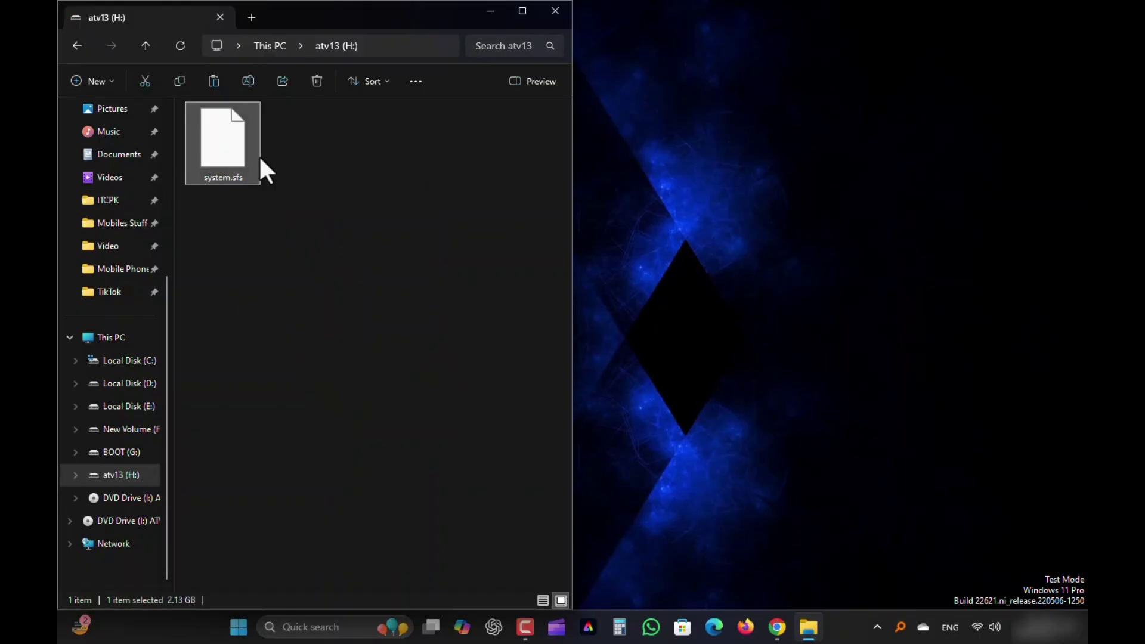
pyautogui.moveTo(389, 19); pyautogui.dragTo(727, 77)
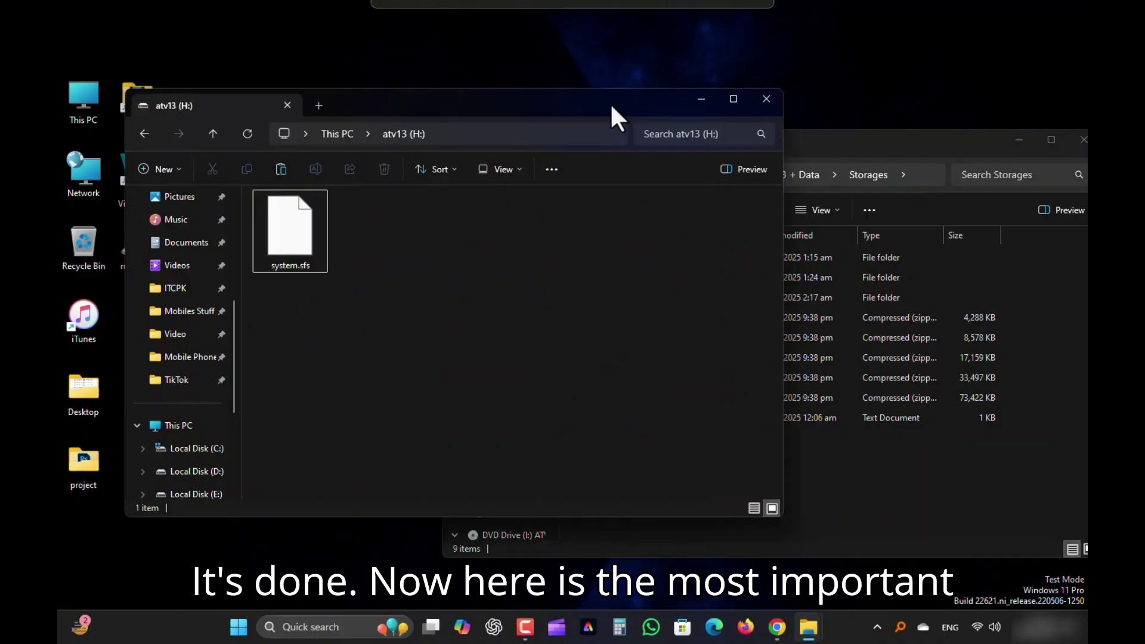
# Extract the DATA-04GB-EXT4 archive with WinRAR into a DATA-04GB-EXT4 folder
pyautogui.moveTo(610, 102); pyautogui.dragTo(603, 103)
pyautogui.moveTo(803, 142); pyautogui.dragTo(732, 138)
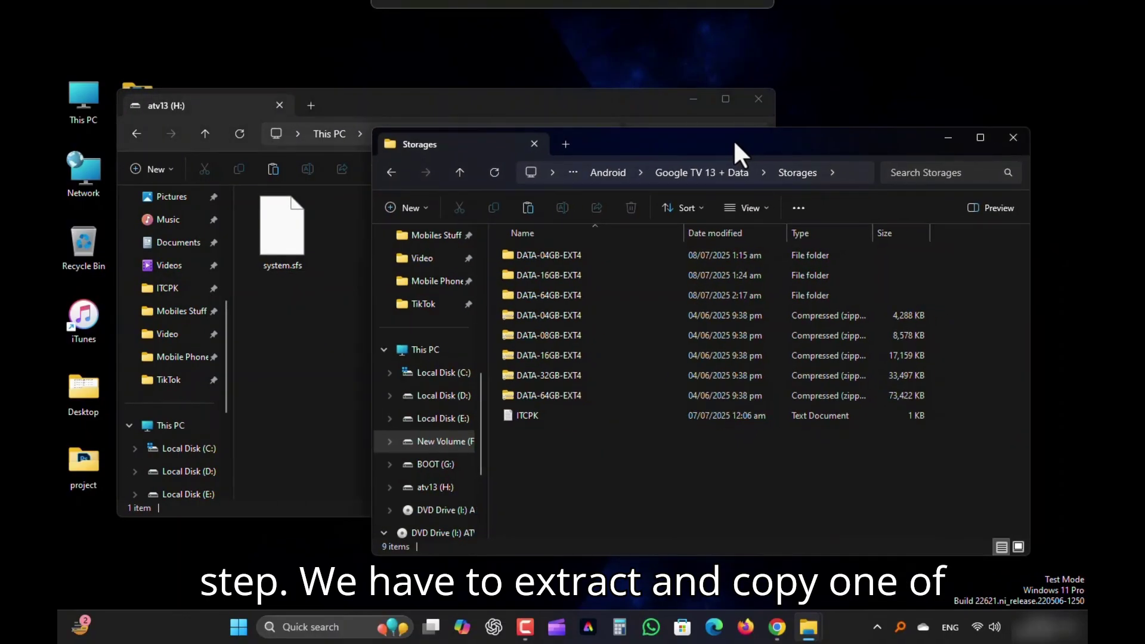
pyautogui.click(319, 350)
pyautogui.click(835, 138)
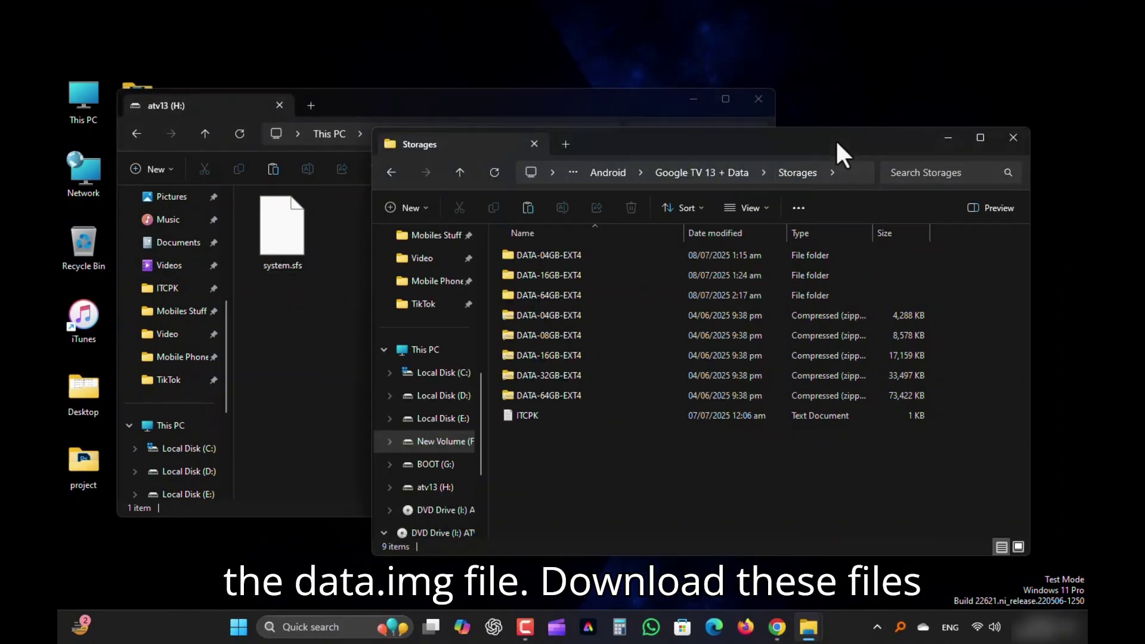
pyautogui.moveTo(494, 309); pyautogui.dragTo(554, 385)
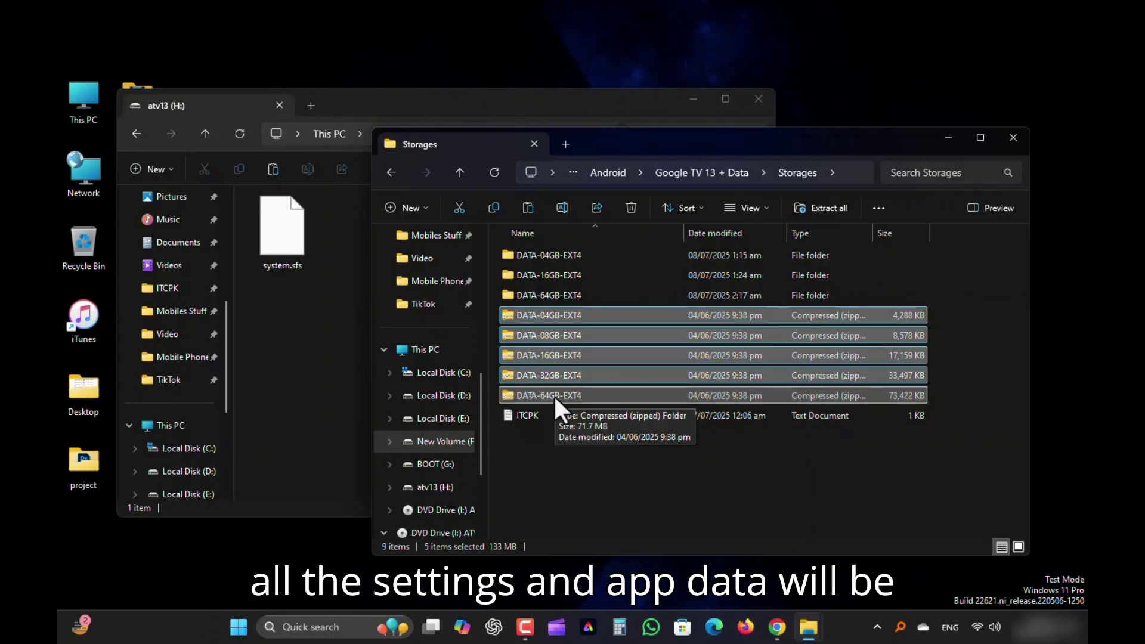
pyautogui.click(546, 465)
pyautogui.moveTo(682, 138); pyautogui.dragTo(782, 133)
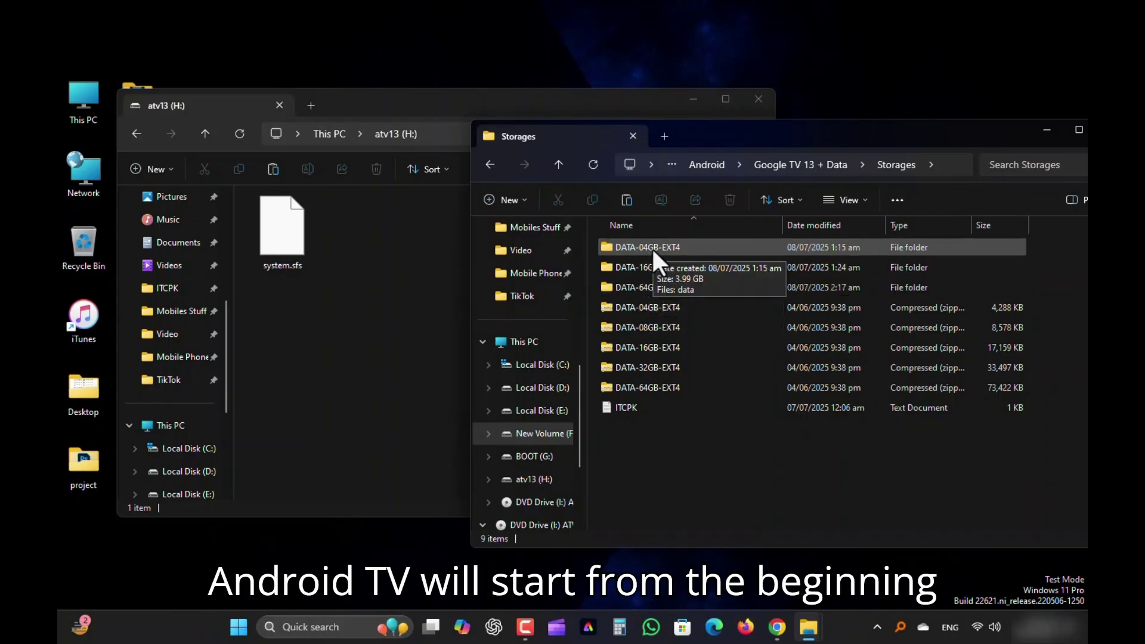
pyautogui.click(646, 307)
pyautogui.rightClick(645, 307)
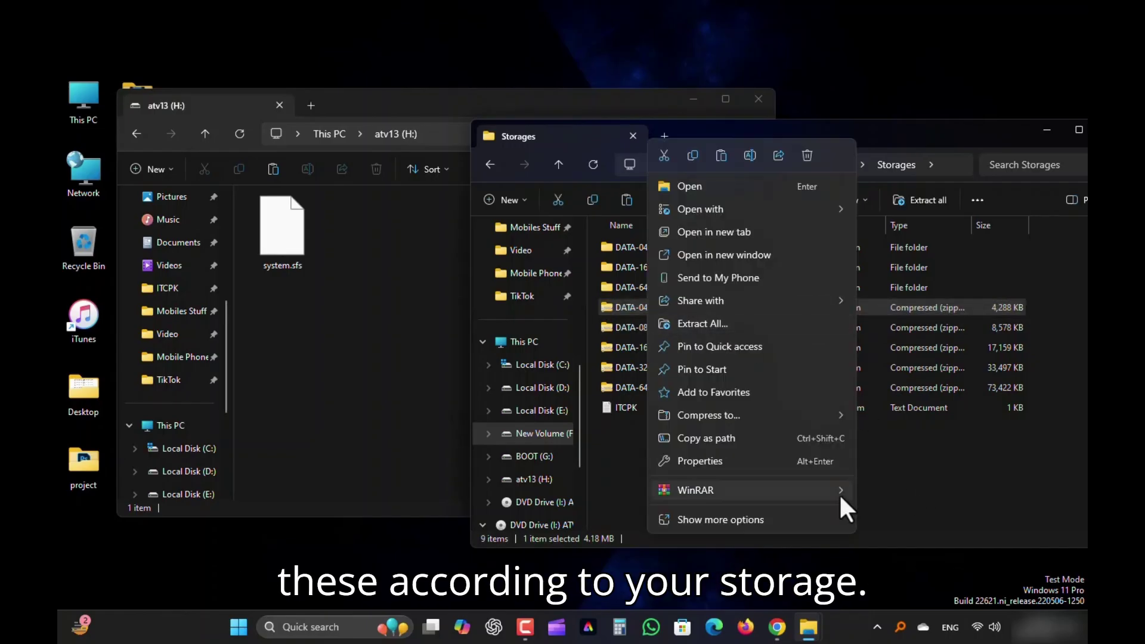
pyautogui.moveTo(839, 492)
pyautogui.click(954, 534)
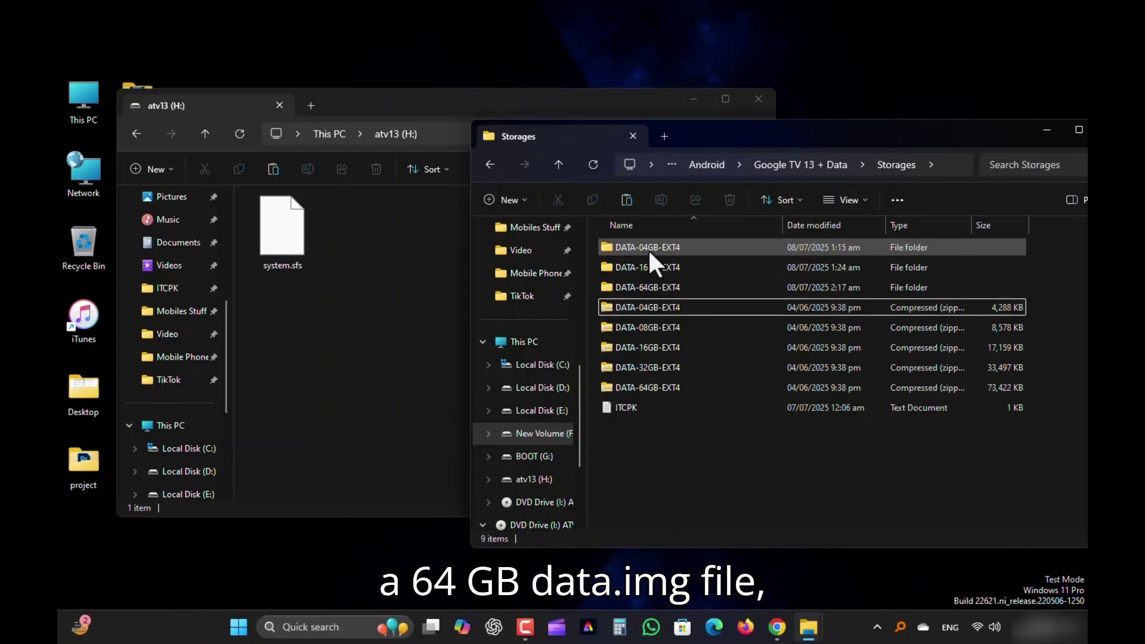
# Copy the 3.99 GB data image from DATA-04GB-EXT4 into atv13 (H:), then close that folder
pyautogui.doubleClick(648, 248)
pyautogui.click(631, 275)
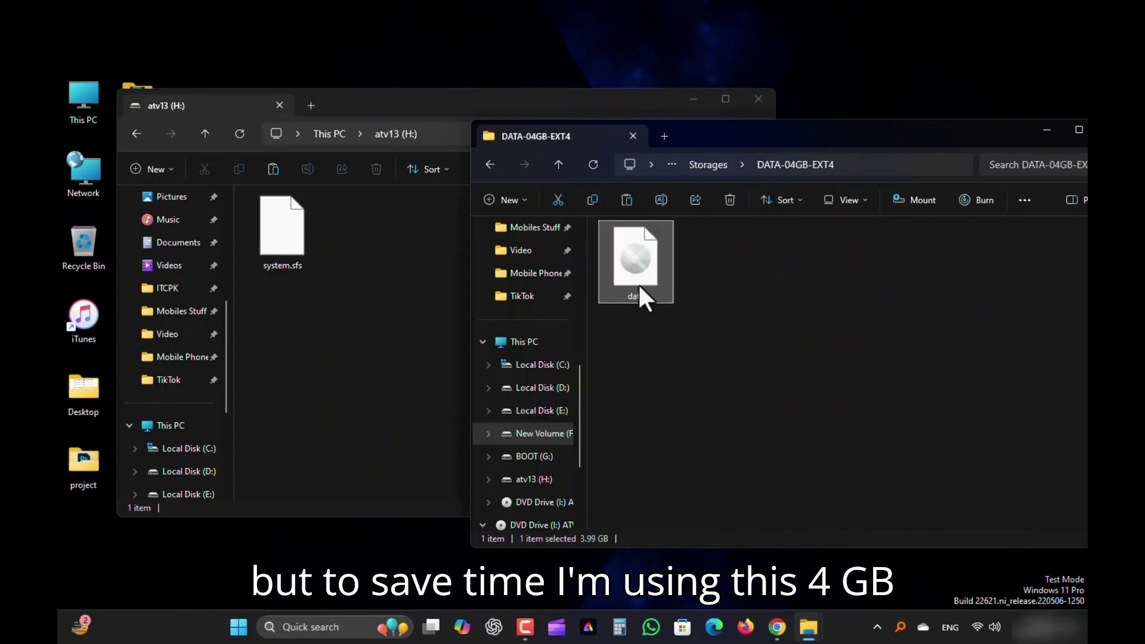
pyautogui.moveTo(632, 282); pyautogui.dragTo(376, 247)
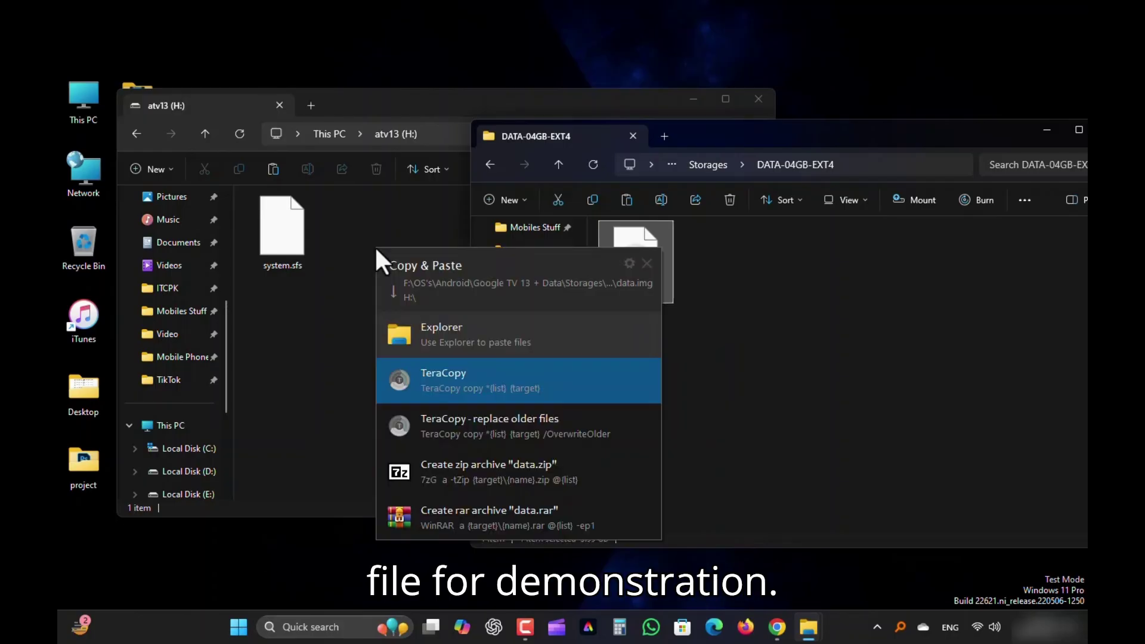
pyautogui.click(434, 329)
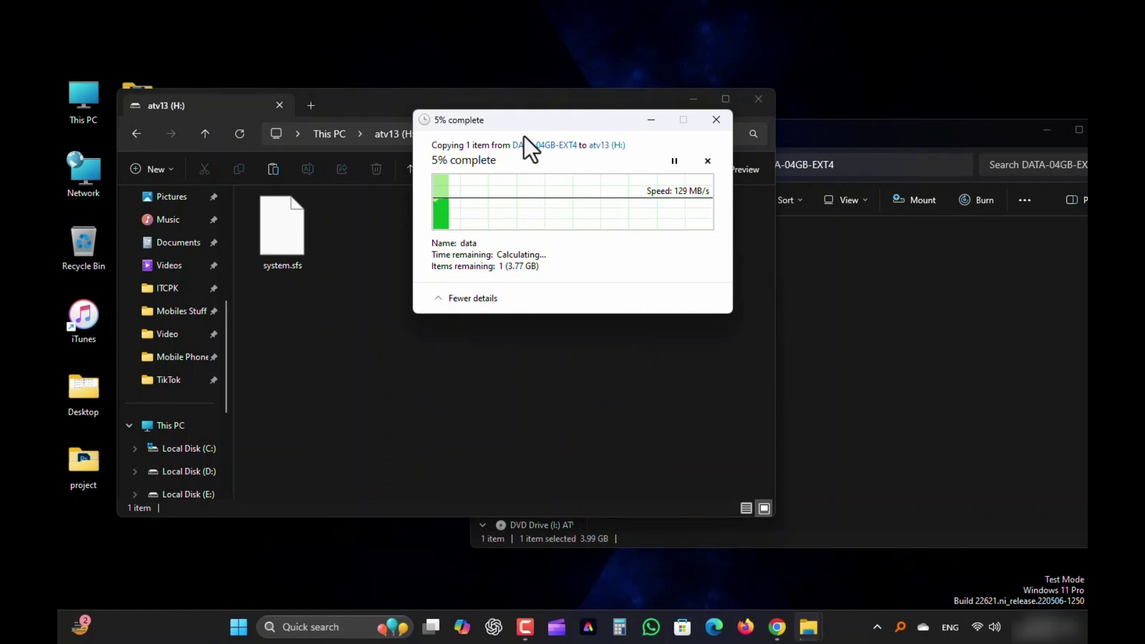
pyautogui.moveTo(523, 131); pyautogui.dragTo(656, 137)
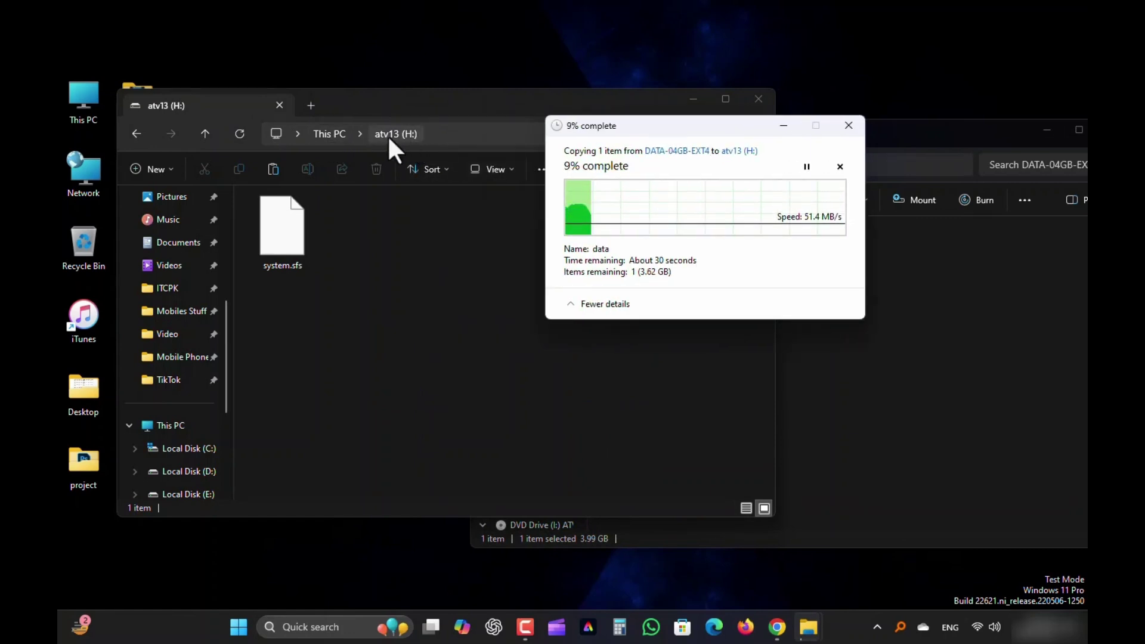
pyautogui.click(939, 200)
pyautogui.click(861, 148)
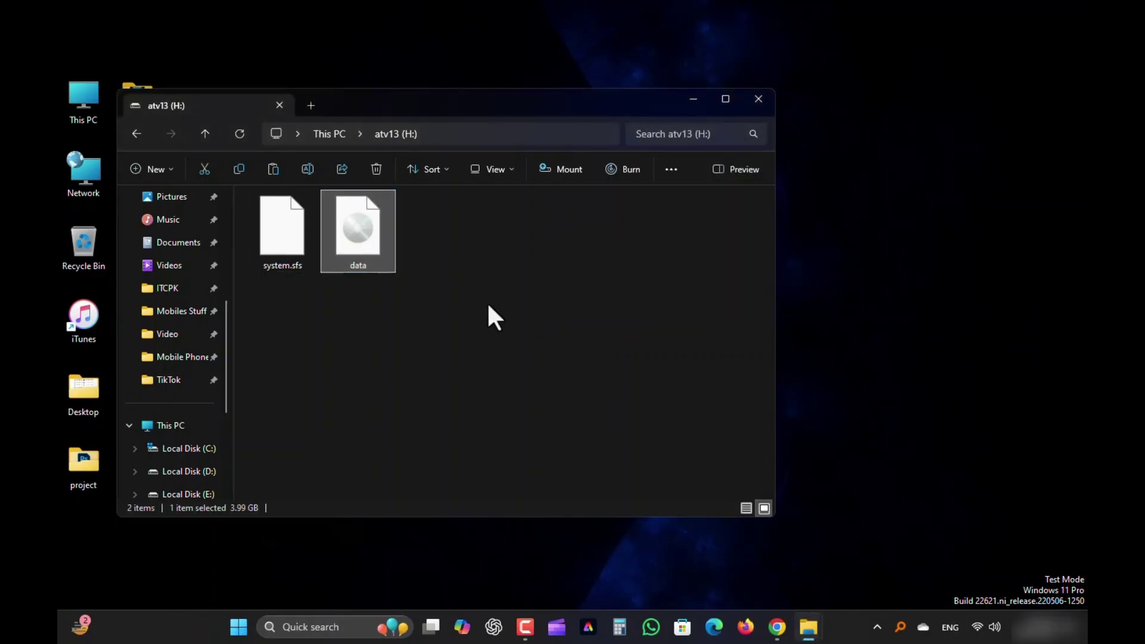
pyautogui.click(519, 275)
pyautogui.moveTo(401, 100); pyautogui.dragTo(518, 90)
pyautogui.click(479, 229)
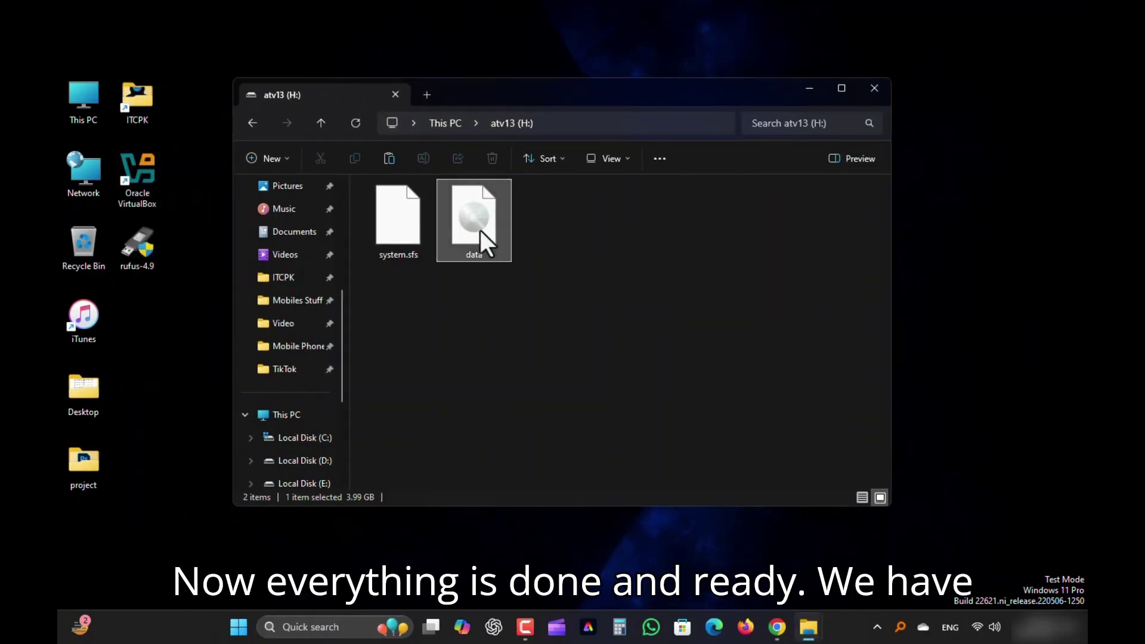
# Review atv13 (H:) properties and check the files on atv13 (H:) and BOOT (G:)
pyautogui.click(399, 225)
pyautogui.click(322, 121)
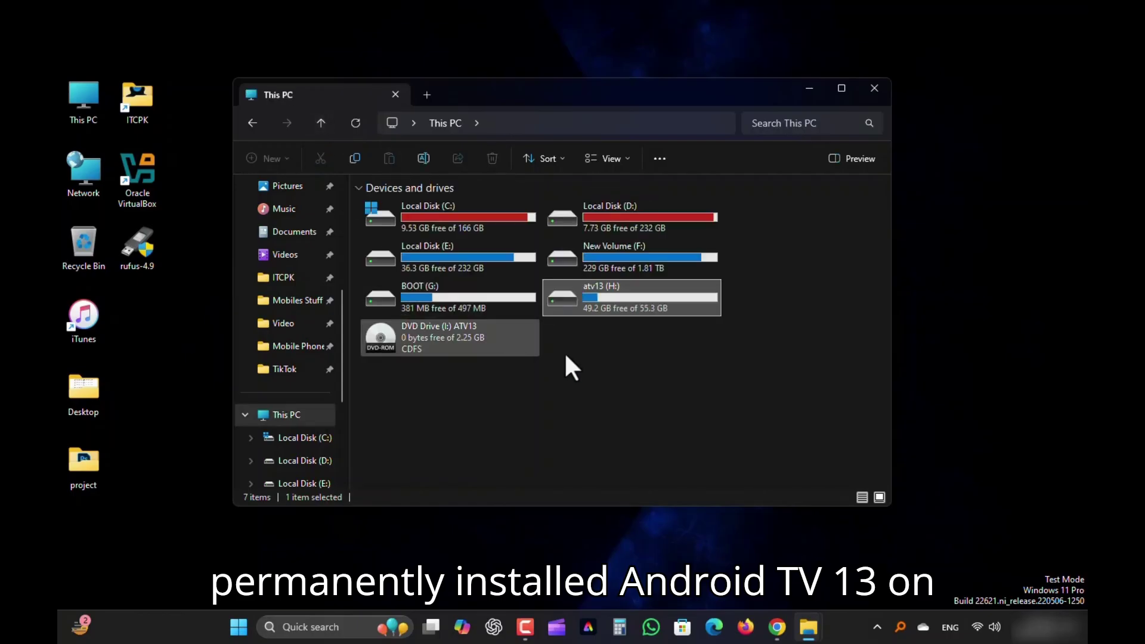
pyautogui.click(620, 353)
pyautogui.rightClick(630, 308)
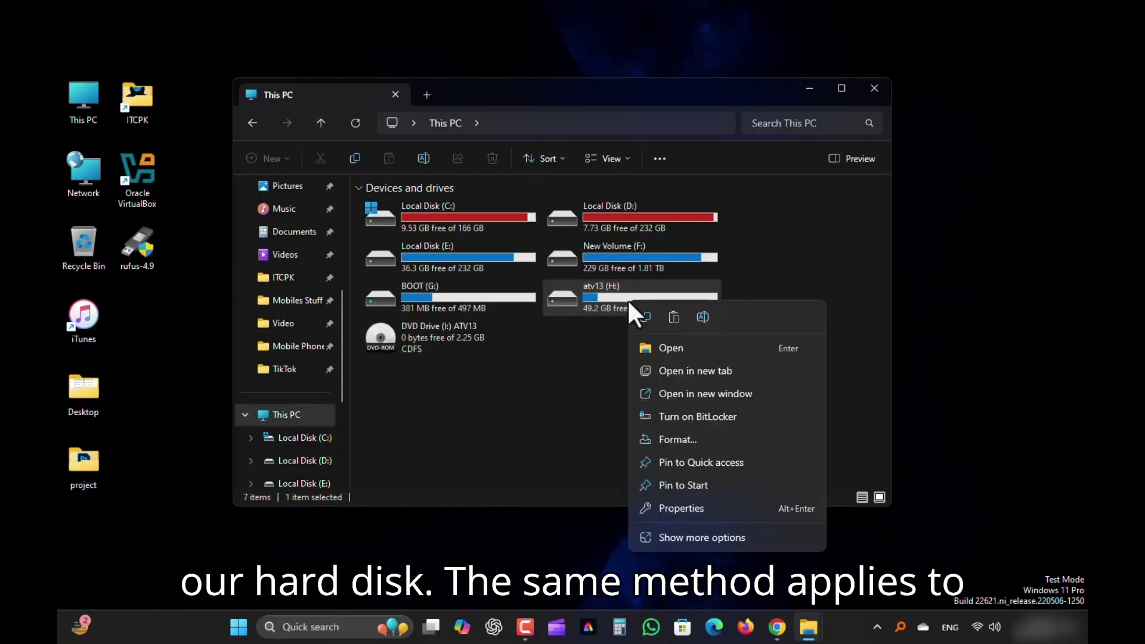
pyautogui.click(672, 504)
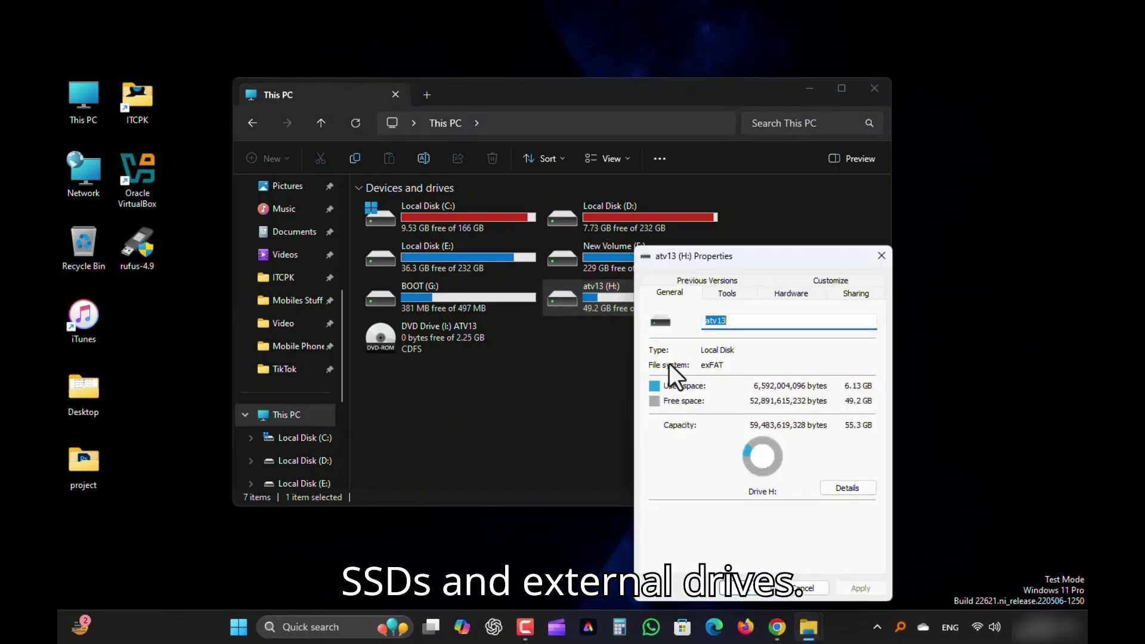
pyautogui.click(881, 257)
pyautogui.doubleClick(603, 303)
pyautogui.moveTo(399, 296); pyautogui.dragTo(543, 229)
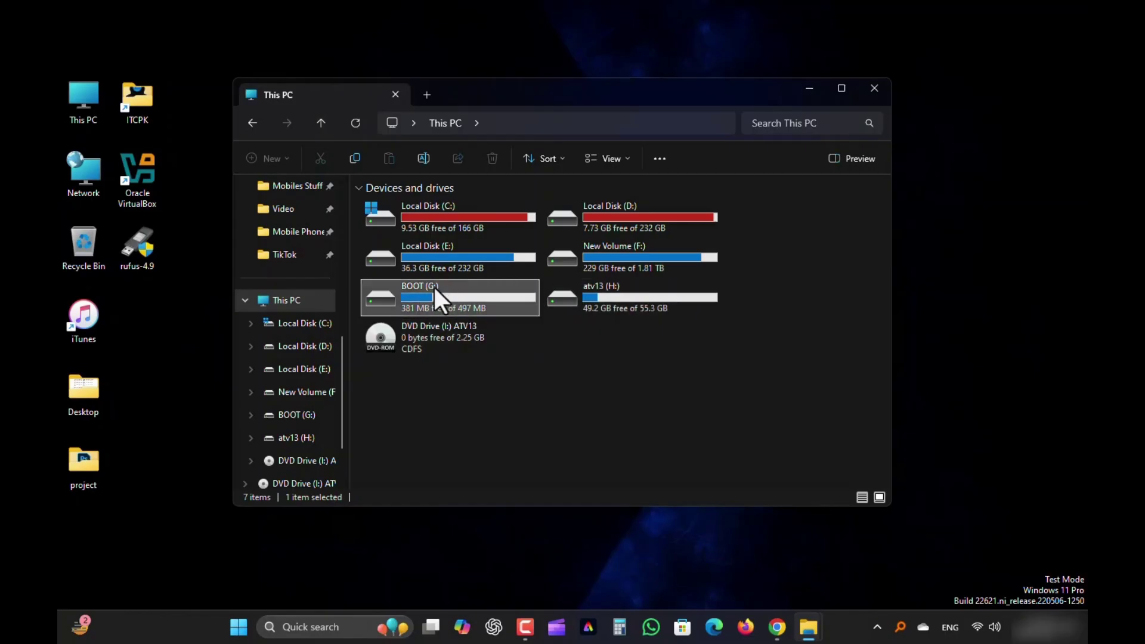
pyautogui.doubleClick(426, 291)
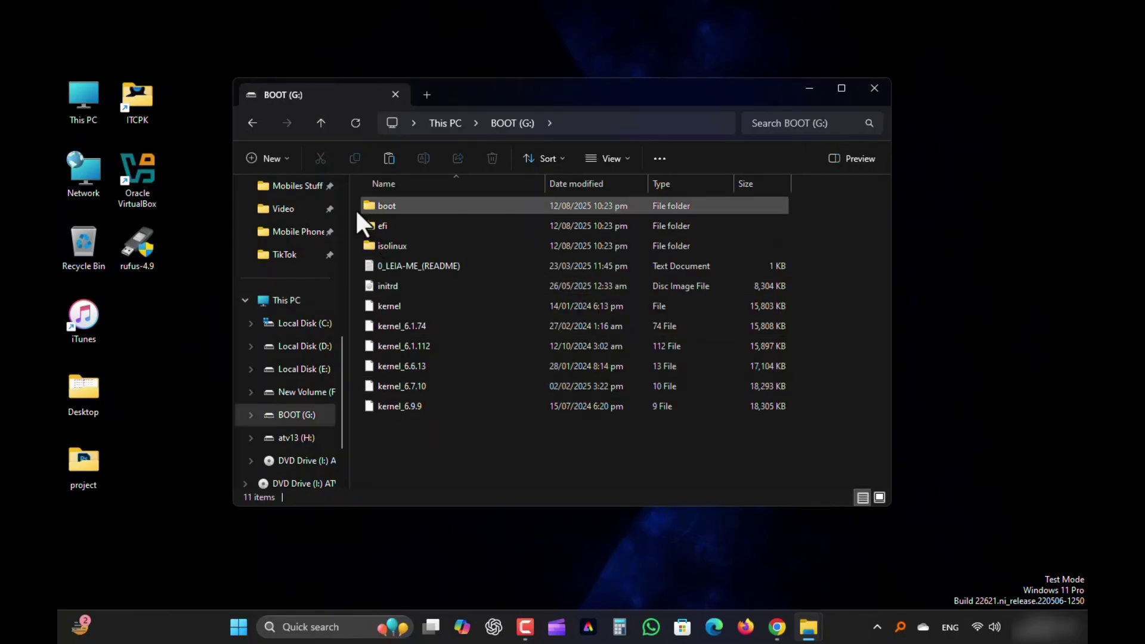
pyautogui.moveTo(356, 212); pyautogui.dragTo(439, 440)
pyautogui.click(439, 440)
pyautogui.click(321, 122)
# Eject the ATV13 DVD drive, close File Explorer, and bring up the Start power-user menu
pyautogui.rightClick(408, 334)
pyautogui.click(452, 453)
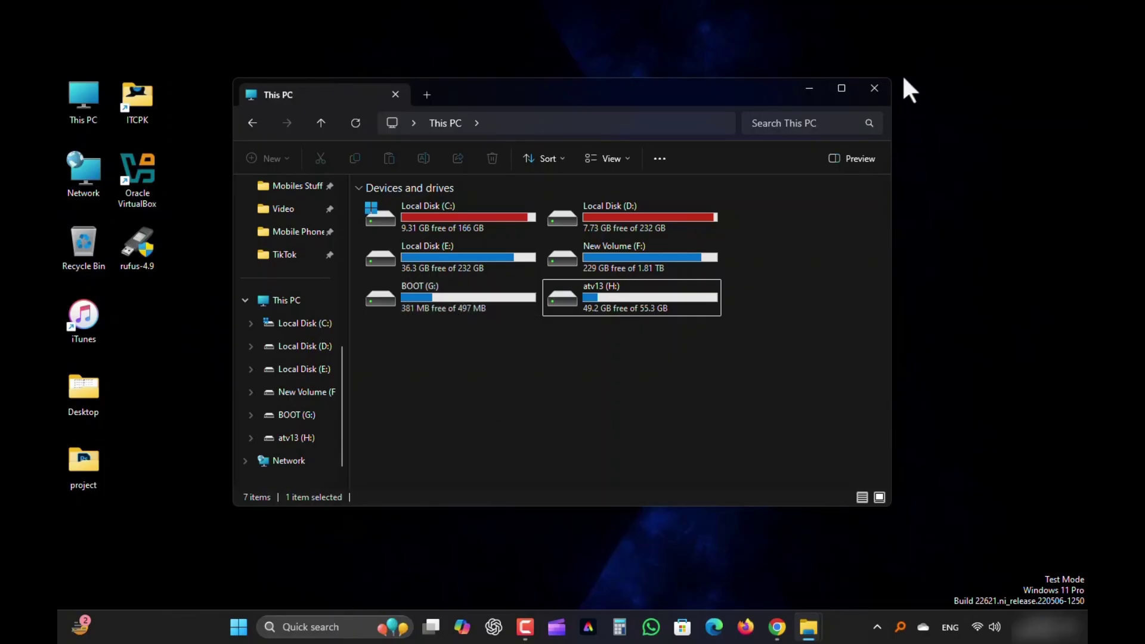
pyautogui.click(874, 88)
pyautogui.rightClick(245, 631)
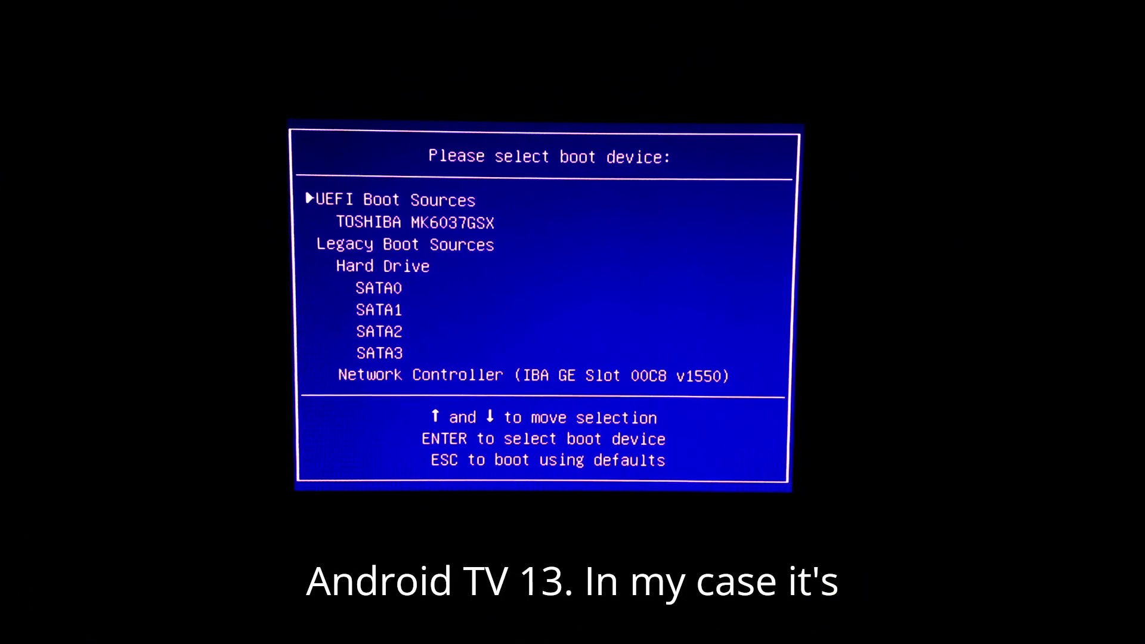
# Select TOSHIBA MK6037GSX under UEFI Boot Sources in the boot device menu
pyautogui.press('Down')
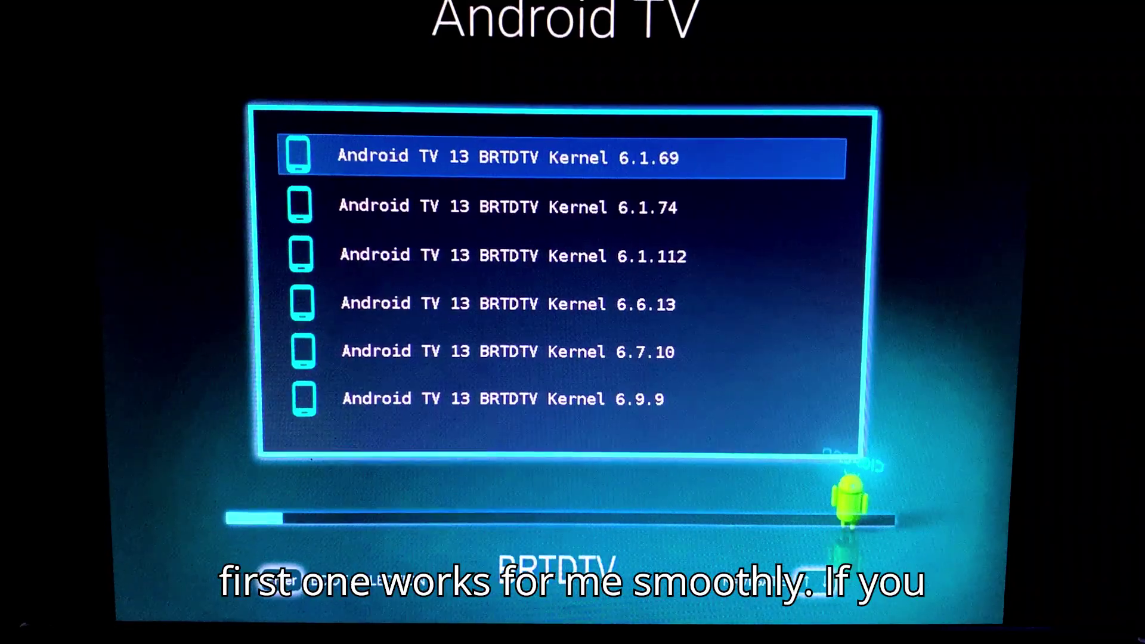
# Boot the Android TV 13 BRTDTV Kernel 6.1.69 entry from the loader's kernel list
pyautogui.press('Down')
pyautogui.press('Down')
pyautogui.press('Down')
pyautogui.press('Down')
pyautogui.press('Down')
pyautogui.press('Down')
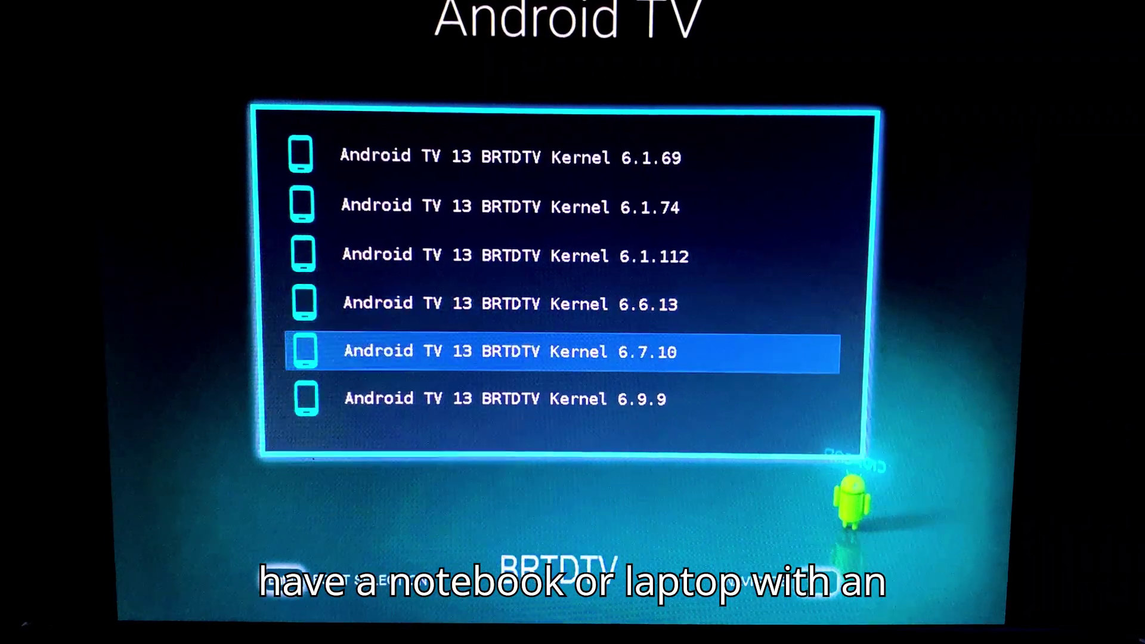
pyautogui.press('Down')
pyautogui.press('Up')
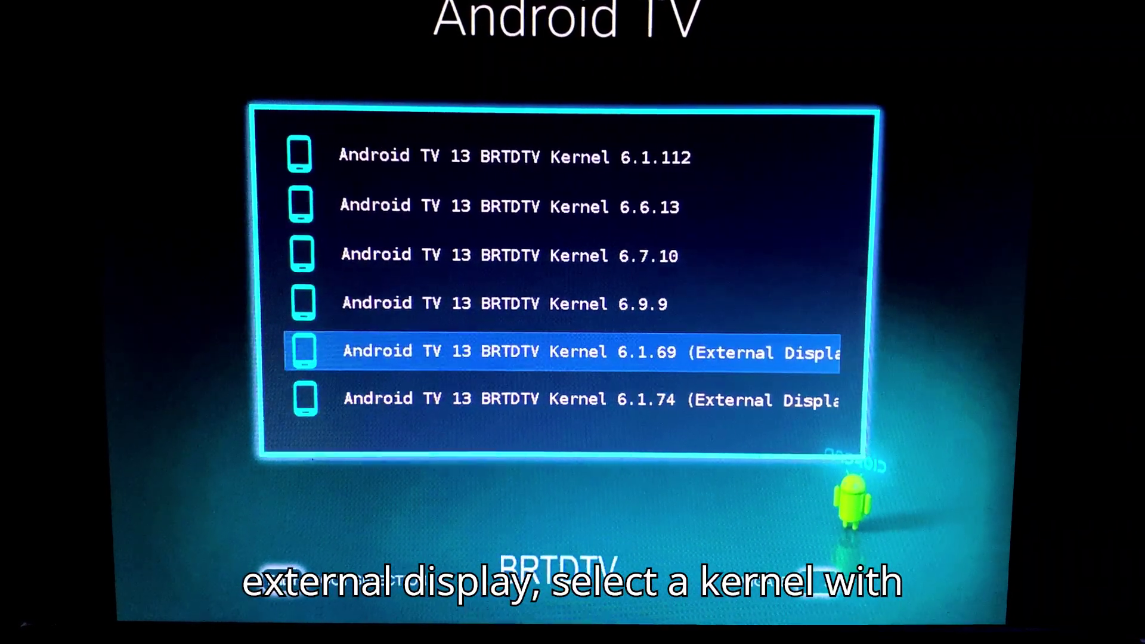
pyautogui.press('Down')
pyautogui.press('Down')
pyautogui.press('Down')
pyautogui.press('Down')
pyautogui.press('Down')
pyautogui.press('Down')
pyautogui.press('Down')
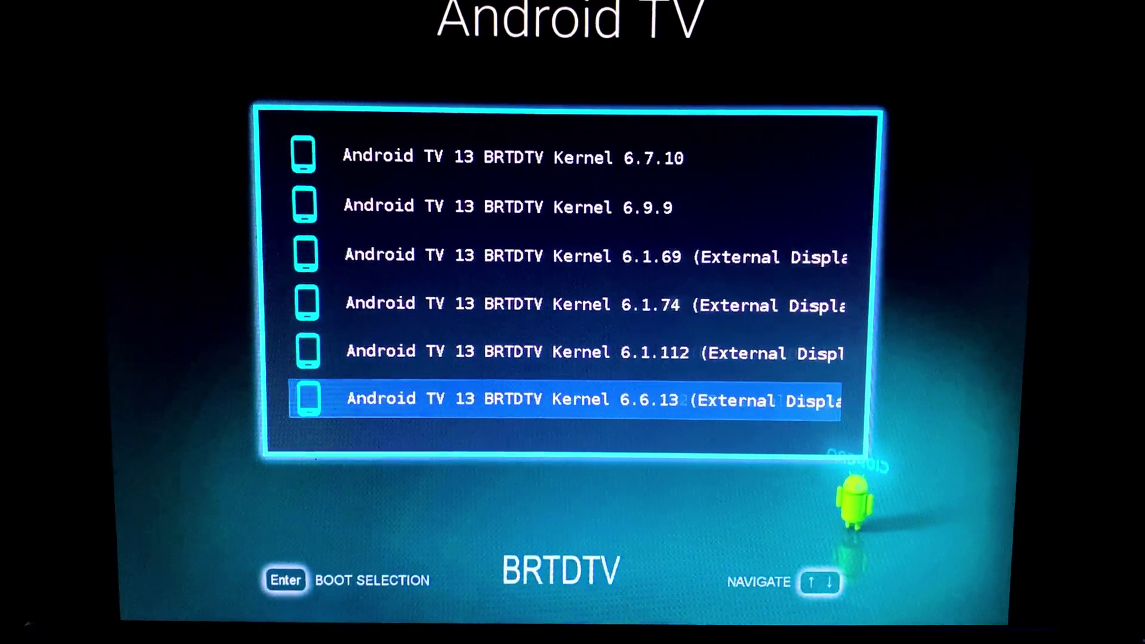
pyautogui.press('Up')
pyautogui.press('Up')
pyautogui.press('Up')
pyautogui.press('Up')
pyautogui.press('Up')
pyautogui.press('Up')
pyautogui.press('Up')
pyautogui.press('Up')
pyautogui.press('Up')
pyautogui.press('Up')
pyautogui.press('Up')
pyautogui.press('Up')
pyautogui.press('Up')
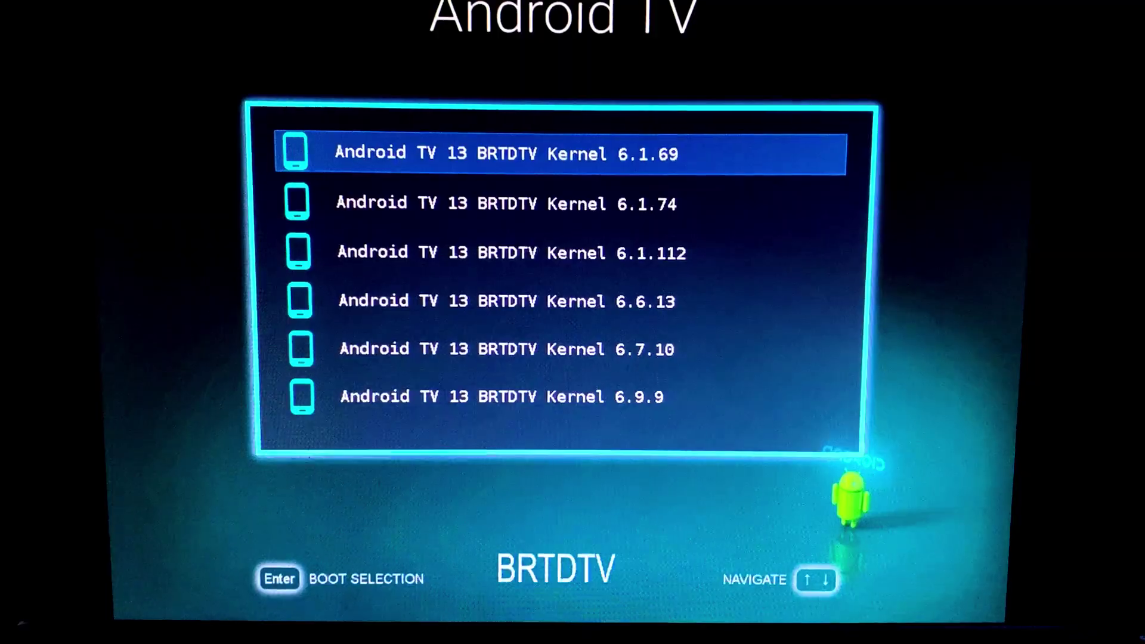
pyautogui.press('Return')
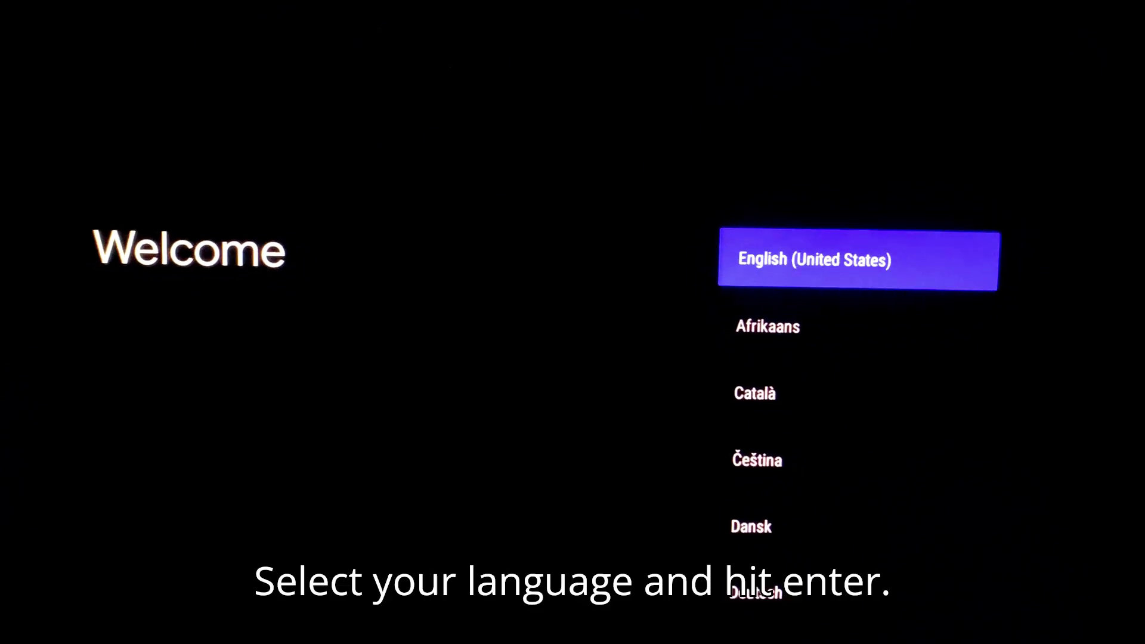
# Choose English (United States) as the setup language and skip the Android phone setup
pyautogui.press('Down')
pyautogui.press('Down')
pyautogui.press('Down')
pyautogui.press('Down')
pyautogui.press('Up')
pyautogui.press('Up')
pyautogui.press('Up')
pyautogui.press('Up')
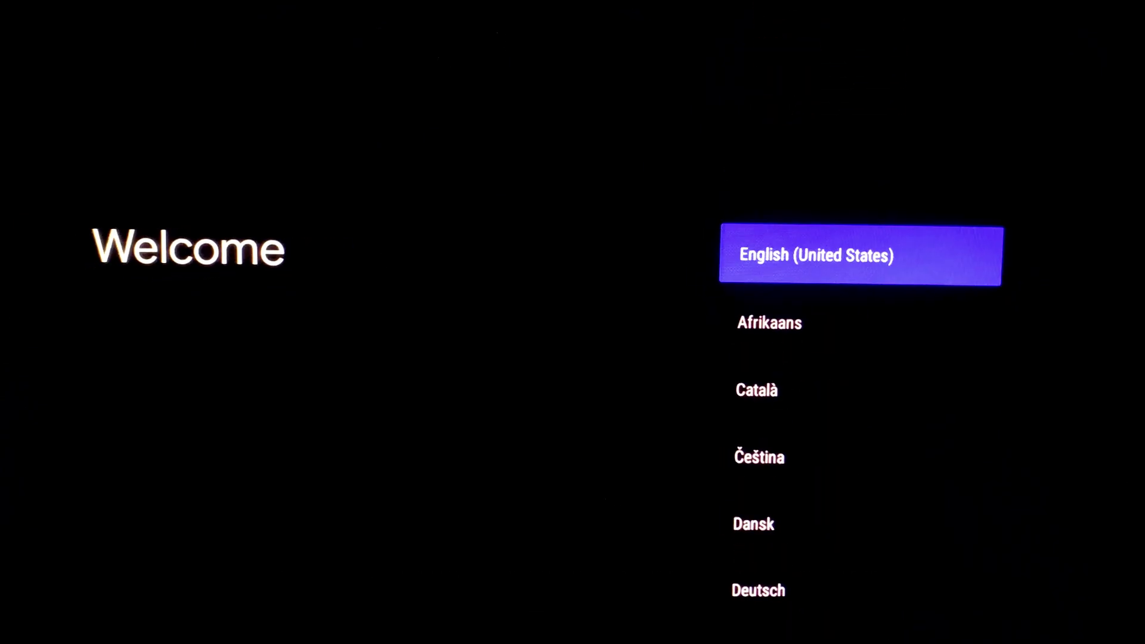
pyautogui.press('Down')
pyautogui.press('Down')
pyautogui.press('Down')
pyautogui.press('Down')
pyautogui.press('Down')
pyautogui.press('Down')
pyautogui.press('Down')
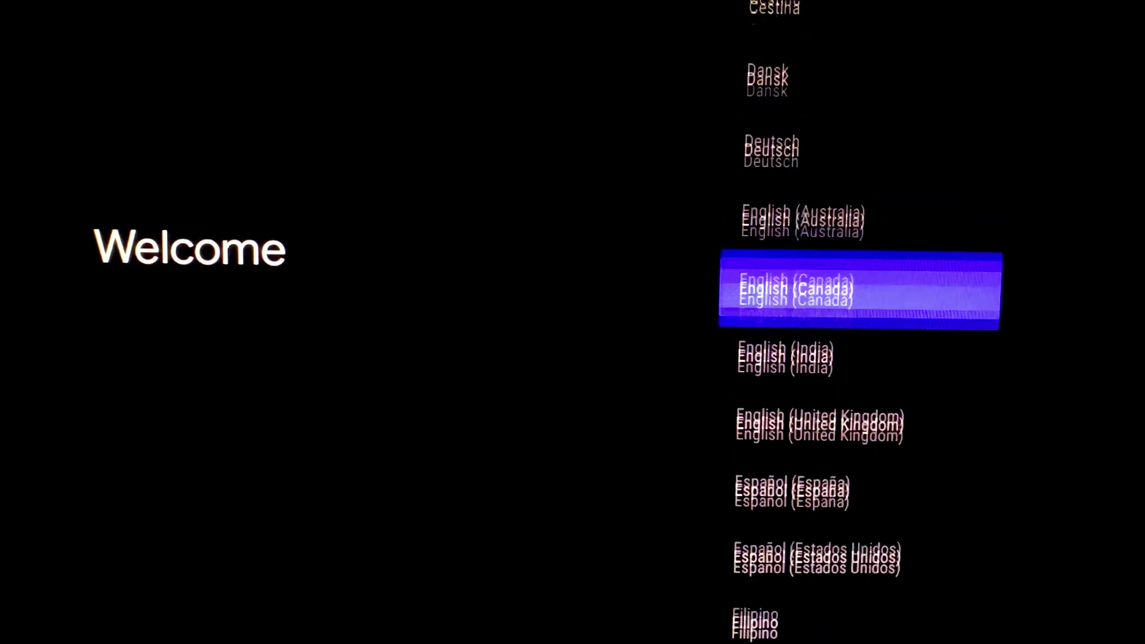
pyautogui.press('Down')
pyautogui.press('Down')
pyautogui.press('Up')
pyautogui.press('Up')
pyautogui.press('Up')
pyautogui.press('Up')
pyautogui.press('Up')
pyautogui.press('Up')
pyautogui.press('Up')
pyautogui.press('Up')
pyautogui.press('Up')
pyautogui.press('Up')
pyautogui.press('Up')
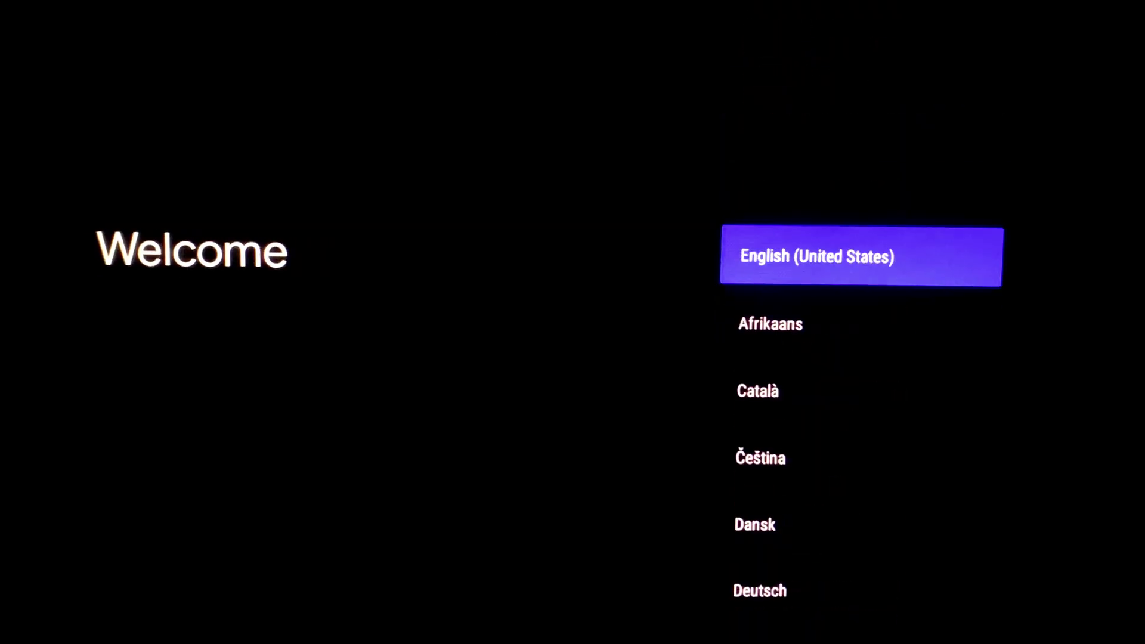
pyautogui.press('Return')
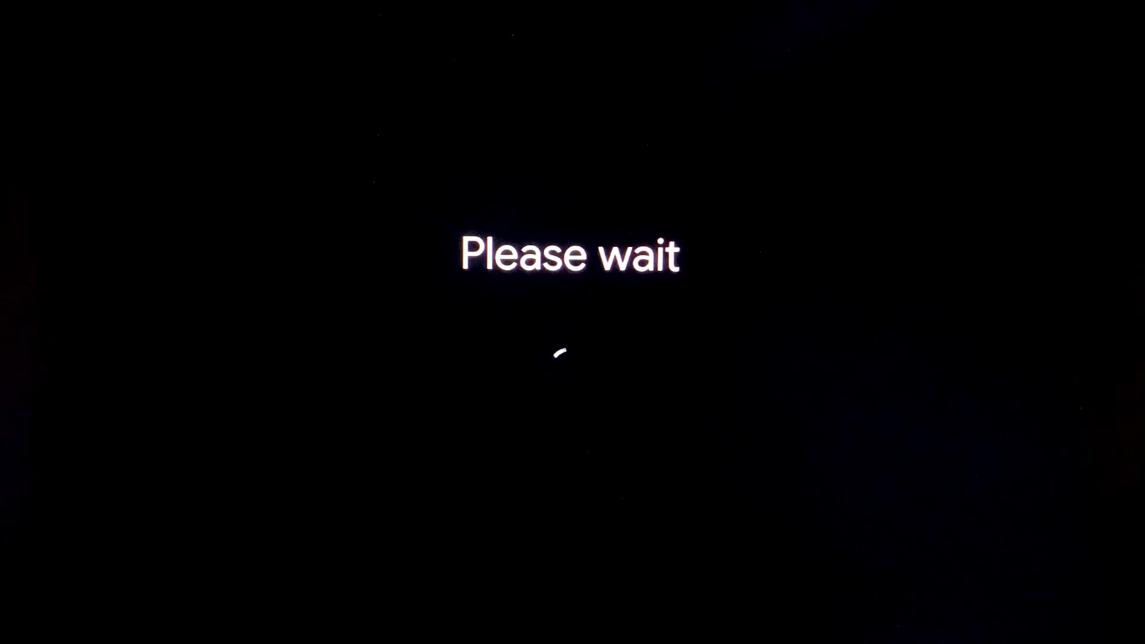
pyautogui.press('Down')
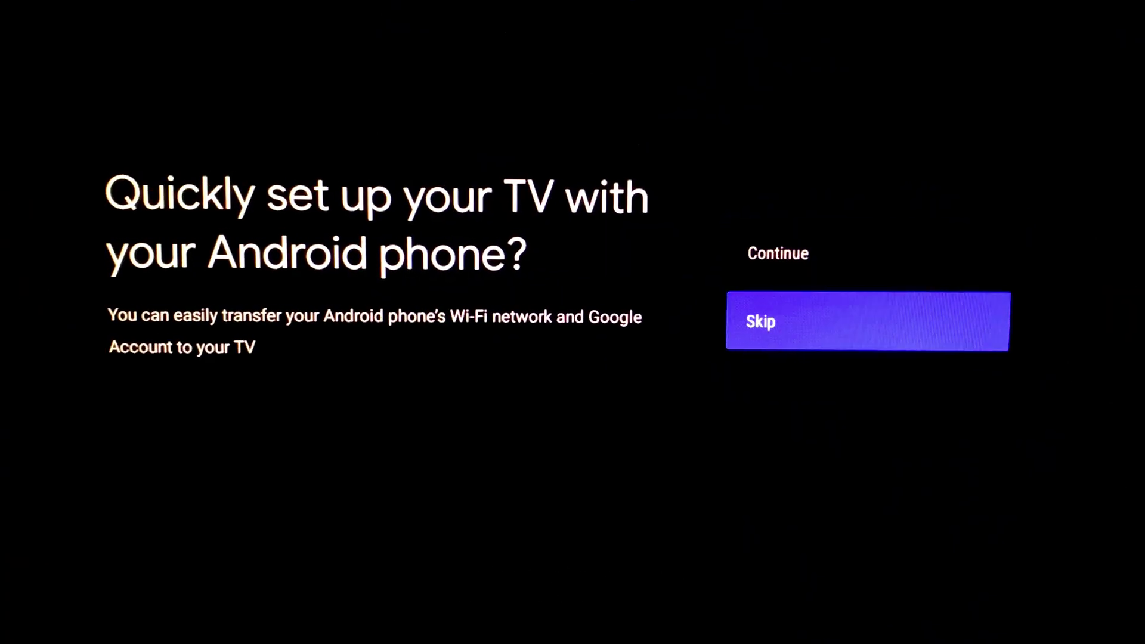
pyautogui.press('Return')
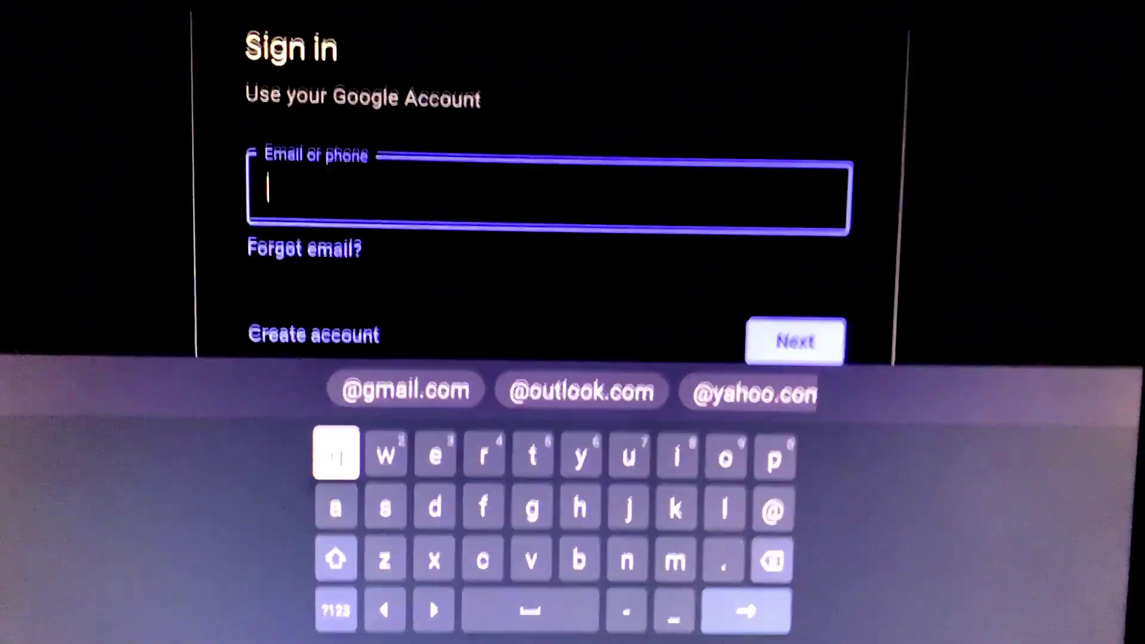
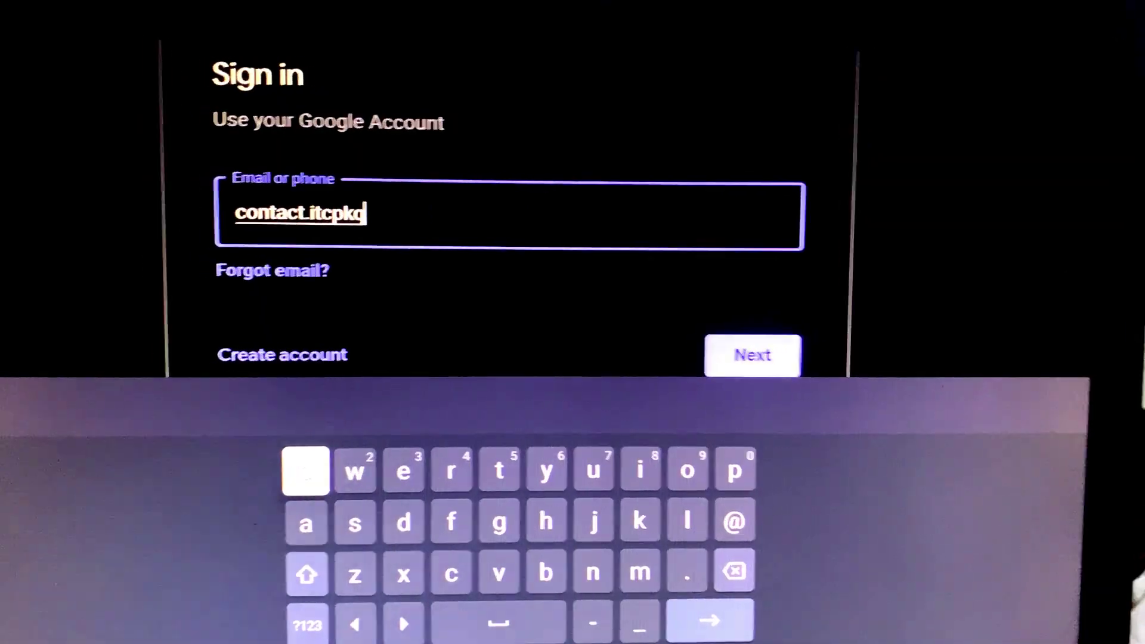
# Enter the Google account email, remove the extra trailing letter, and submit it
pyautogui.press('Return')
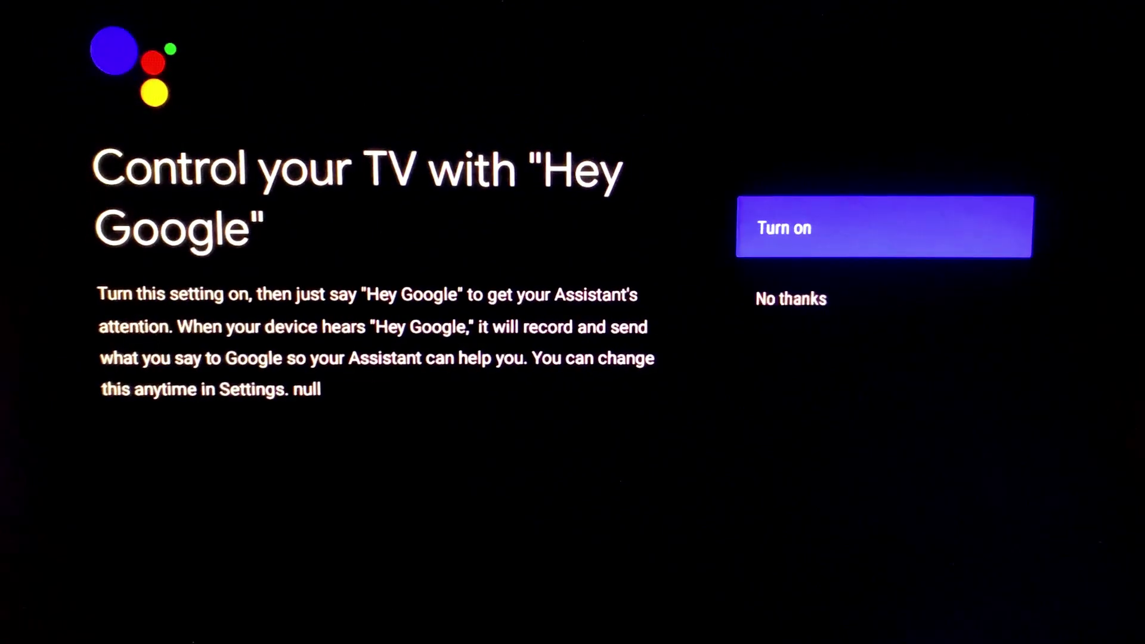
# Decline Hey Google, name the device Android TV, and go through the Assistant and casting intro pages
pyautogui.press('Down')
pyautogui.press('Return')
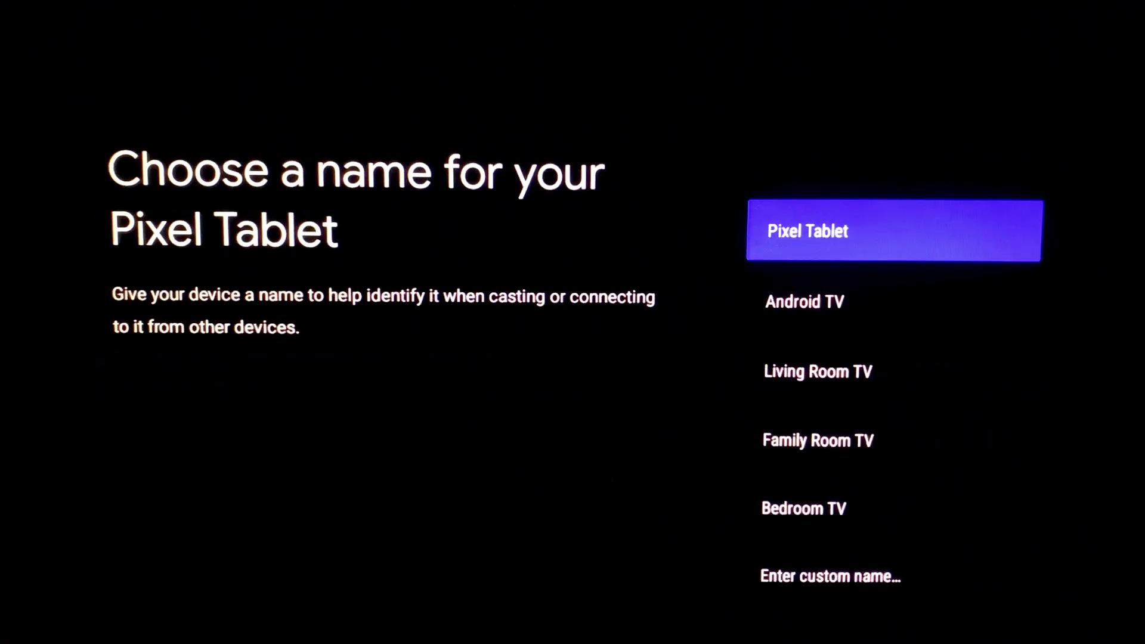
pyautogui.press('Down')
pyautogui.press('Return')
pyautogui.press('Return')
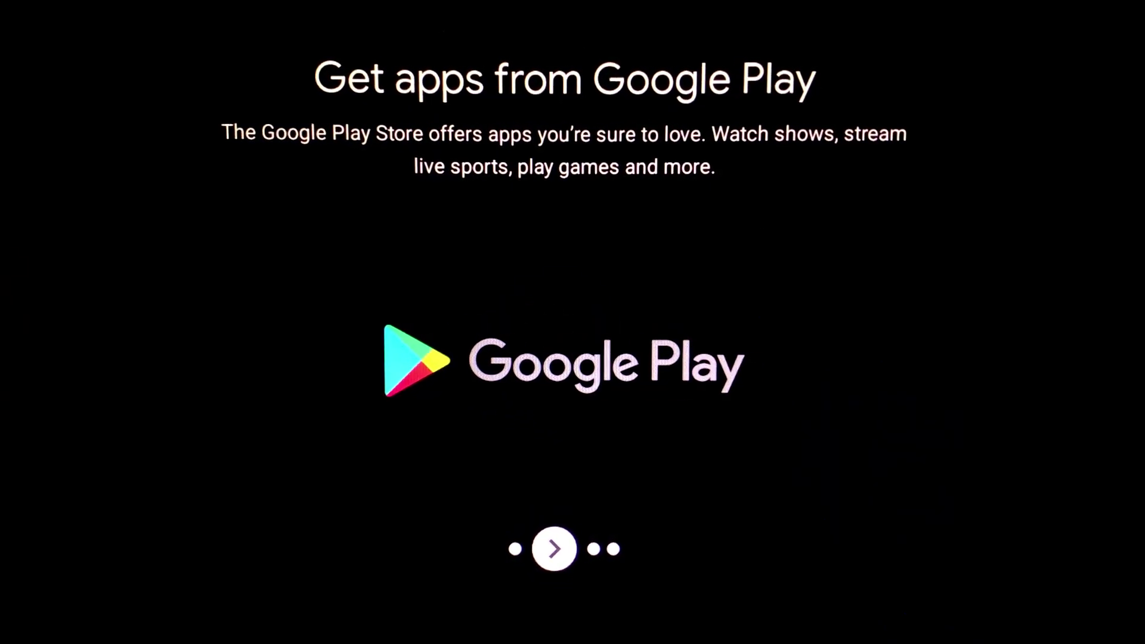
pyautogui.press('Return')
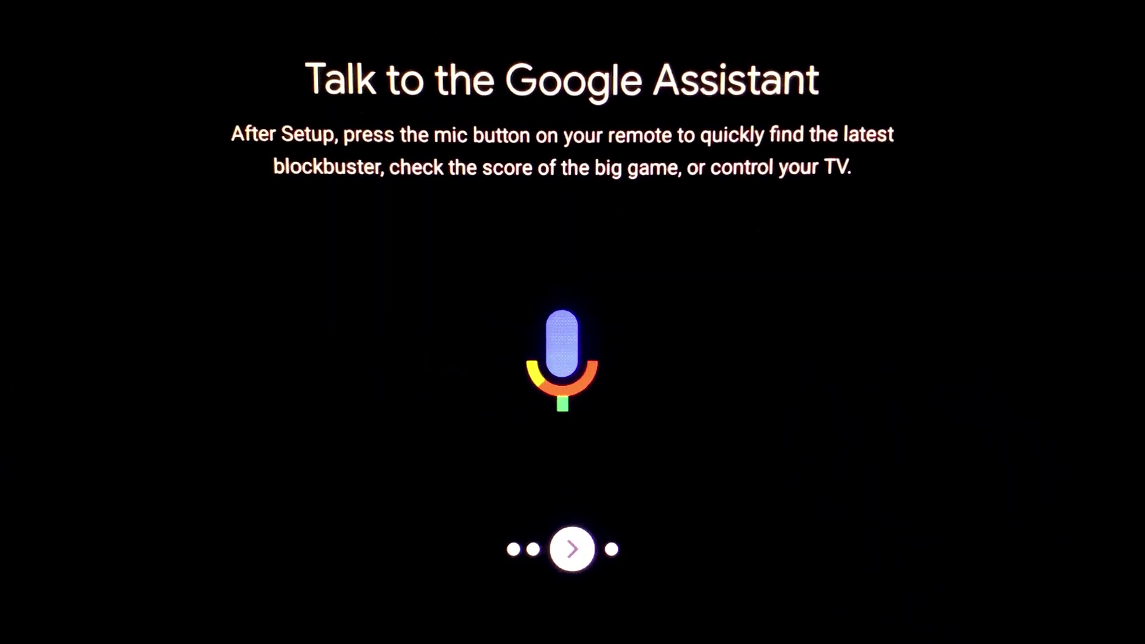
pyautogui.press('Return')
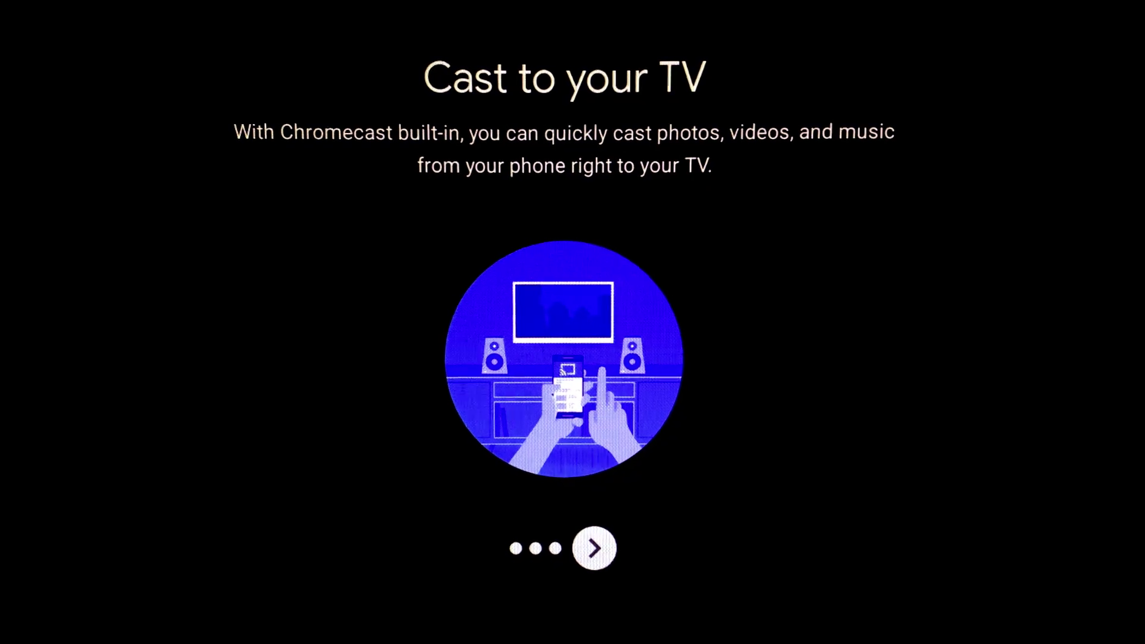
pyautogui.press('Return')
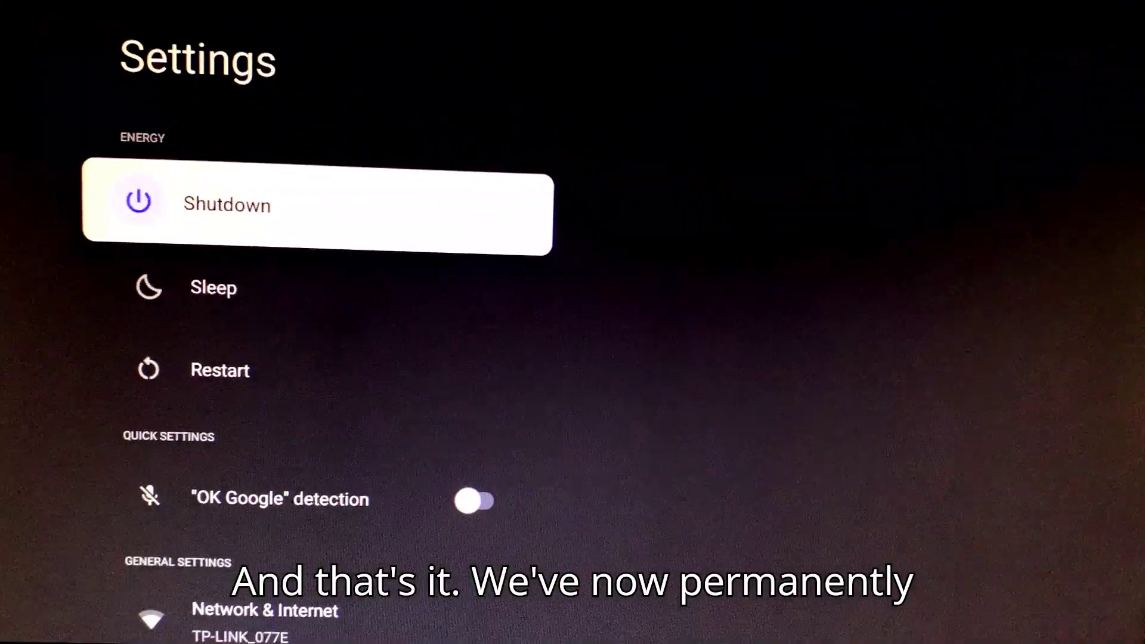
# Check the OS version on the Settings About page, then return to the home screen
pyautogui.press('Down')
pyautogui.press('Down')
pyautogui.press('Down')
pyautogui.press('Down')
pyautogui.press('Down')
pyautogui.press('Down')
pyautogui.press('Down')
pyautogui.press('Down')
pyautogui.press('Down')
pyautogui.press('Down')
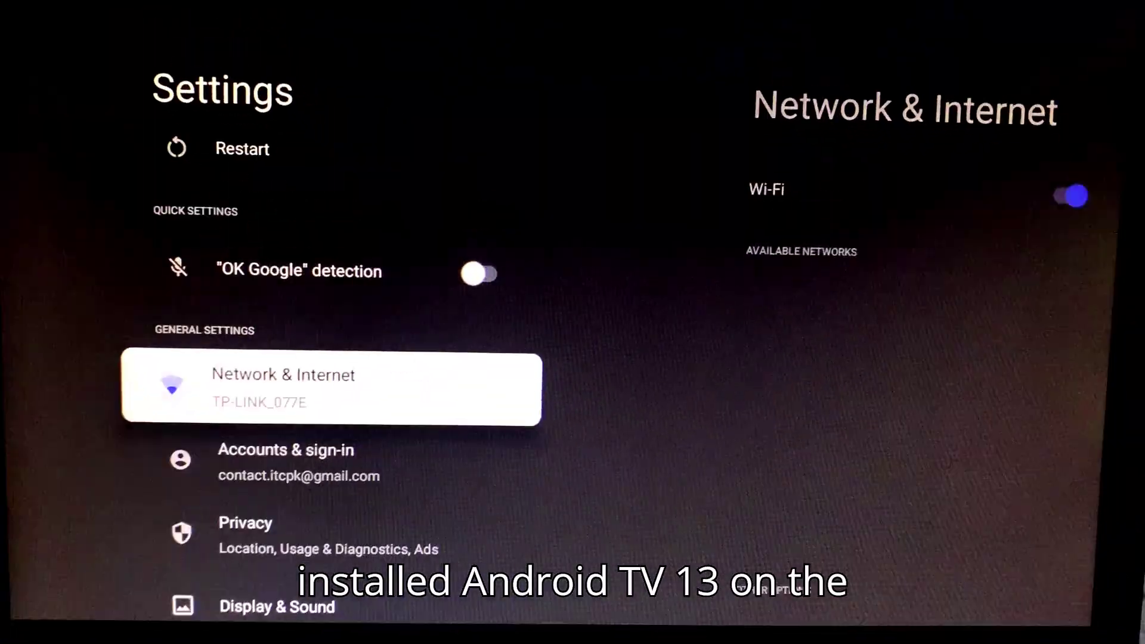
pyautogui.press('Down')
pyautogui.press('Down')
pyautogui.press('Down')
pyautogui.press('Down')
pyautogui.press('Down')
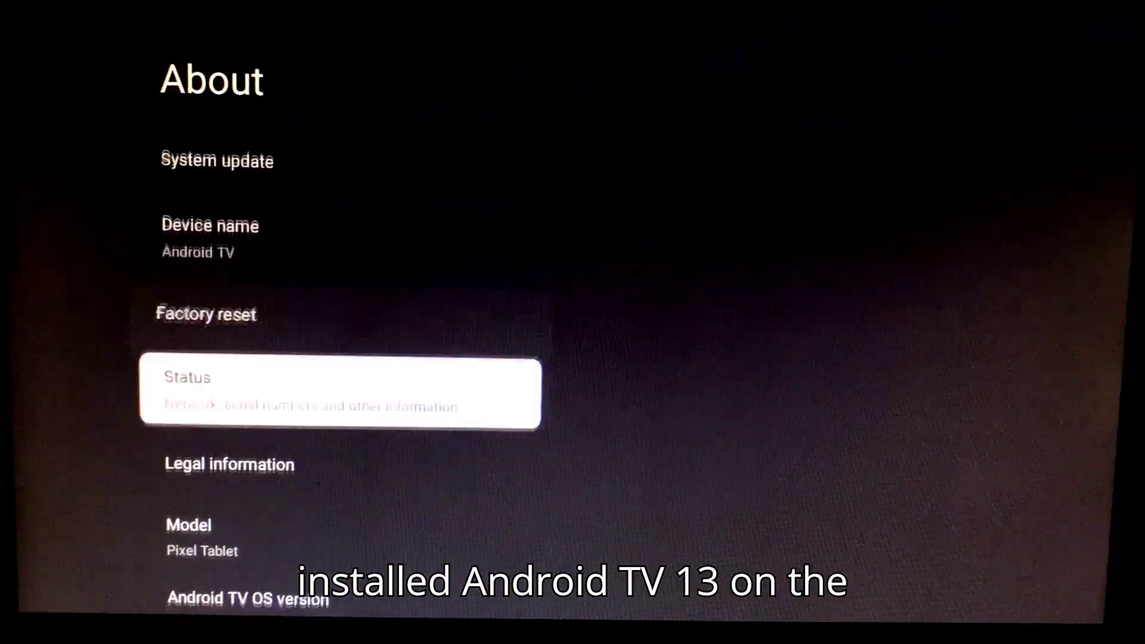
pyautogui.press('Down')
pyautogui.press('Down')
pyautogui.press('Down')
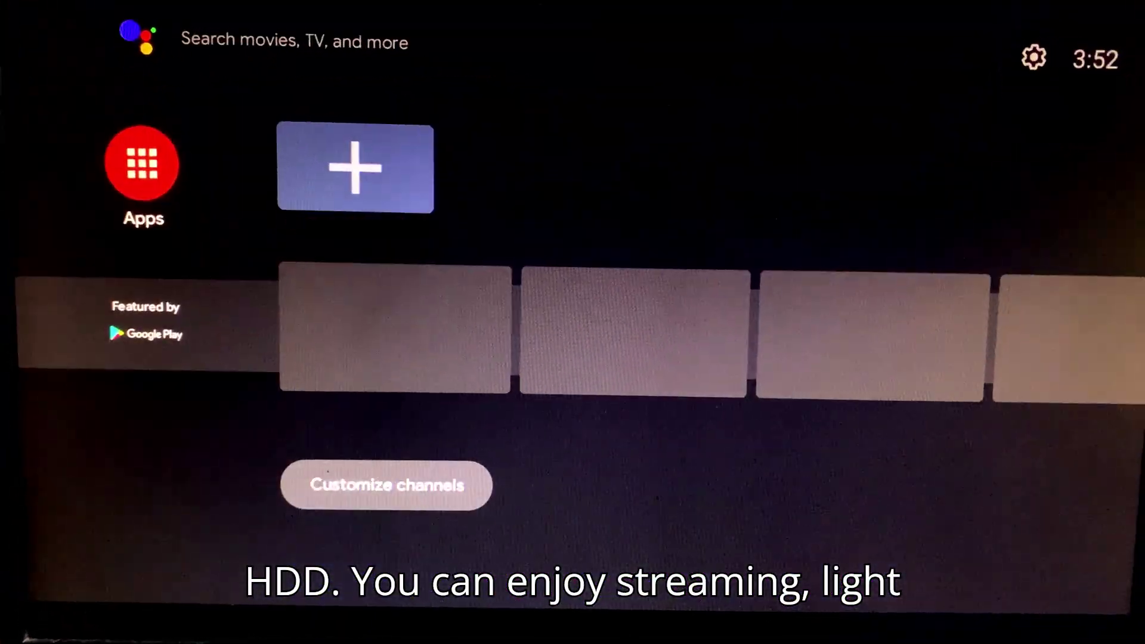
pyautogui.press('Down')
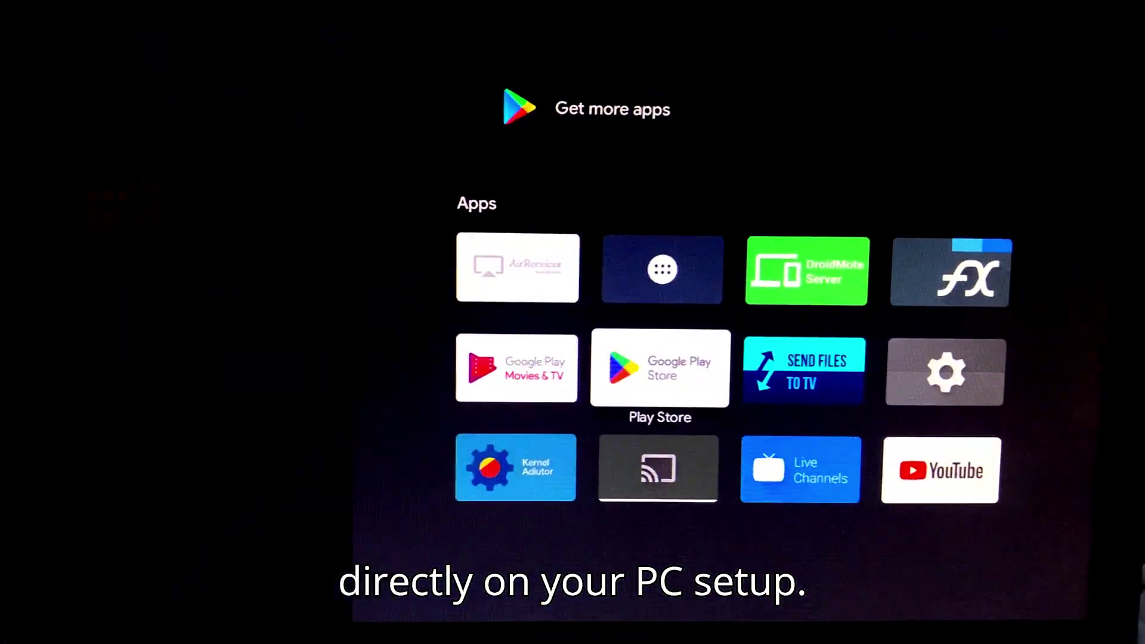
# Install VLC for Android from Google Play, then browse the store's Movies + TV rows
pyautogui.press('Return')
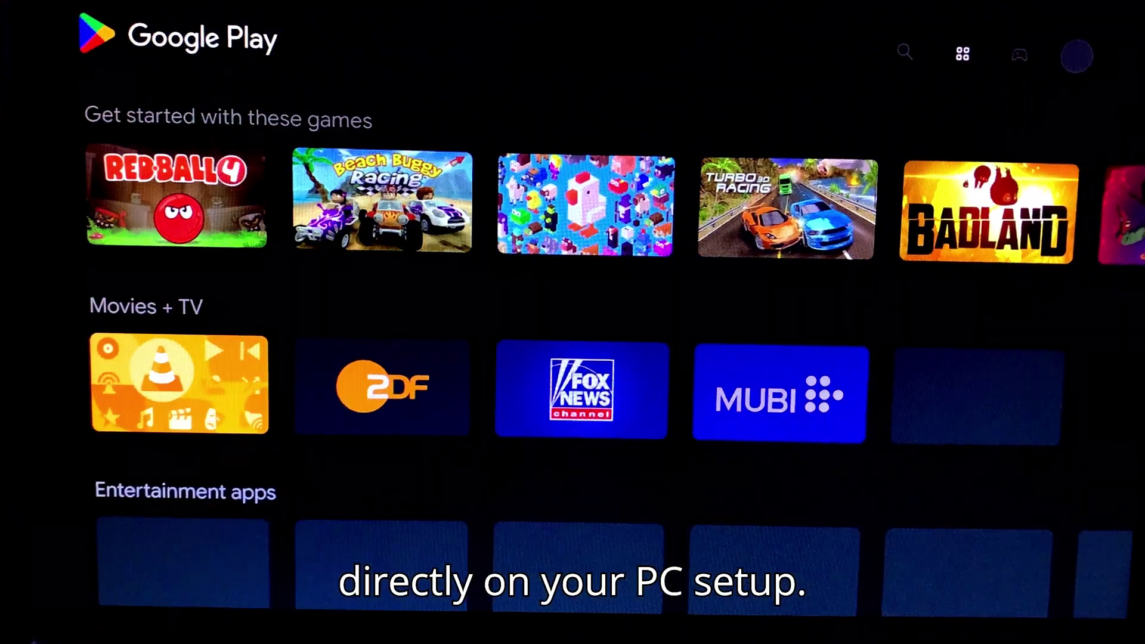
pyautogui.press('Down')
pyautogui.press('Return')
pyautogui.press('Return')
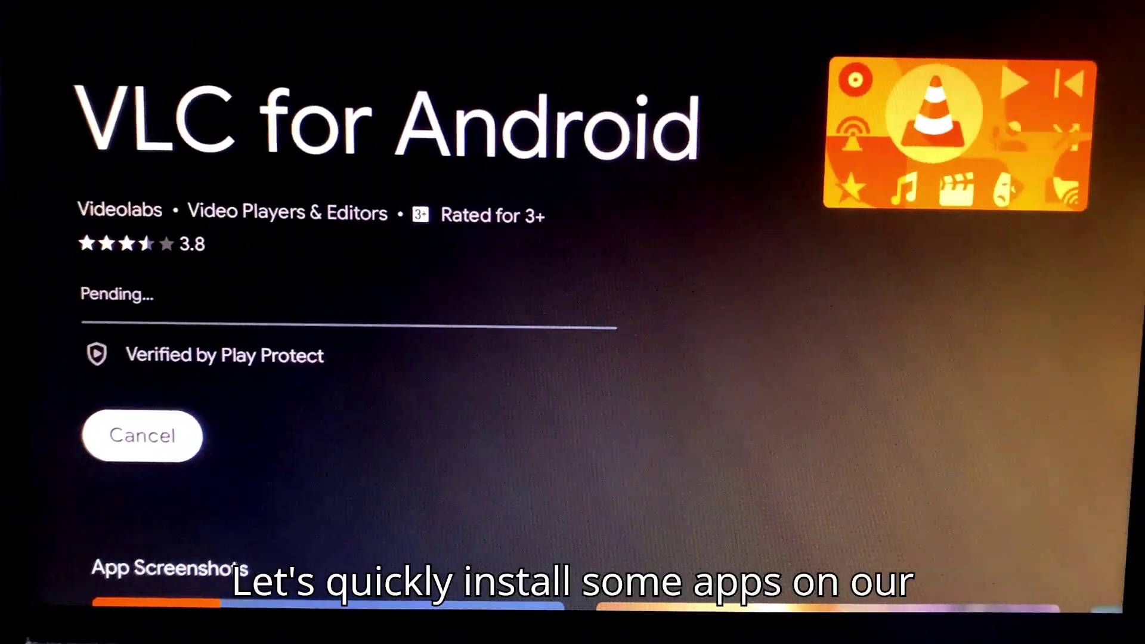
pyautogui.press('Escape')
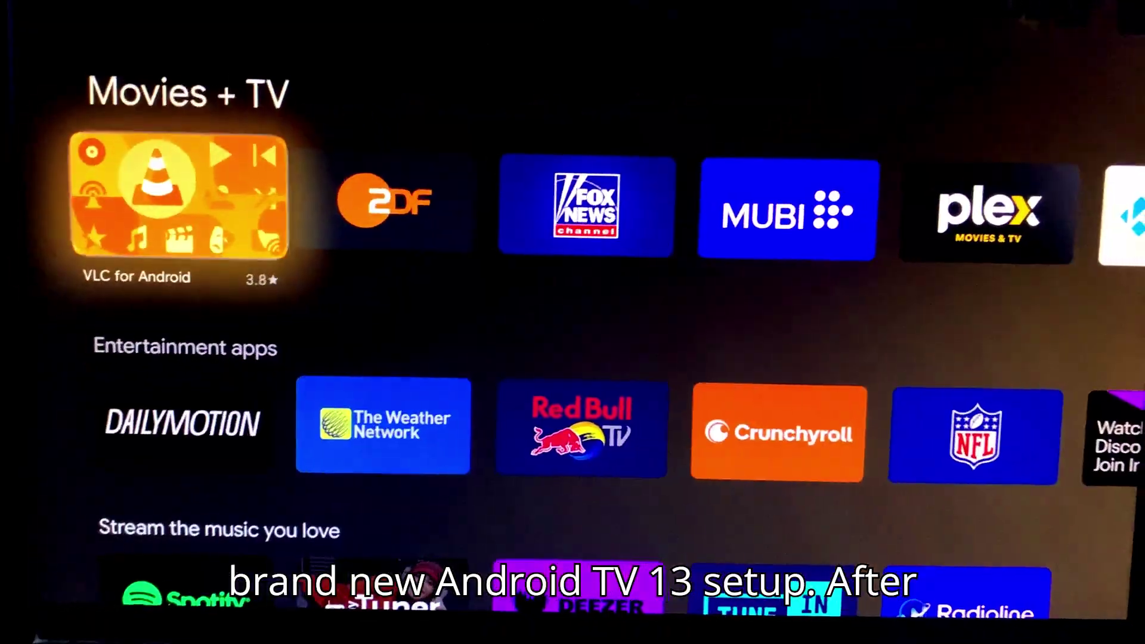
pyautogui.press('Up')
pyautogui.press('Right')
pyautogui.press('Down')
pyautogui.press('Right')
pyautogui.press('Right')
pyautogui.press('Right')
pyautogui.press('Right')
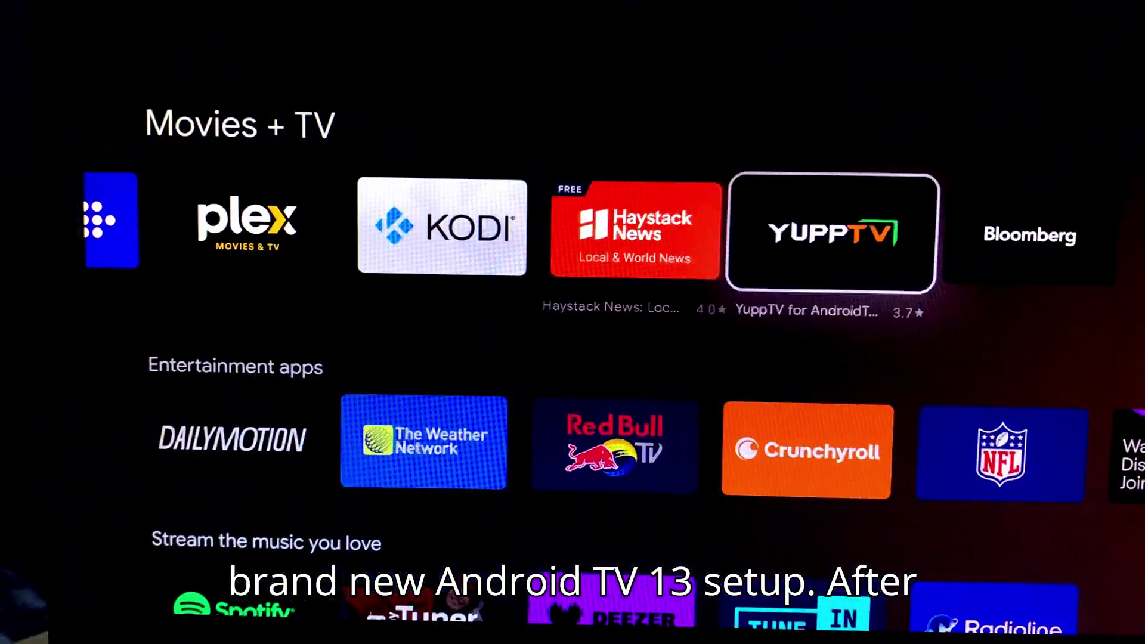
pyautogui.press('Down')
pyautogui.press('Down')
pyautogui.press('Down')
pyautogui.press('Right')
pyautogui.press('Right')
pyautogui.press('Right')
pyautogui.press('Right')
pyautogui.press('Right')
pyautogui.press('Right')
pyautogui.press('Right')
pyautogui.press('Right')
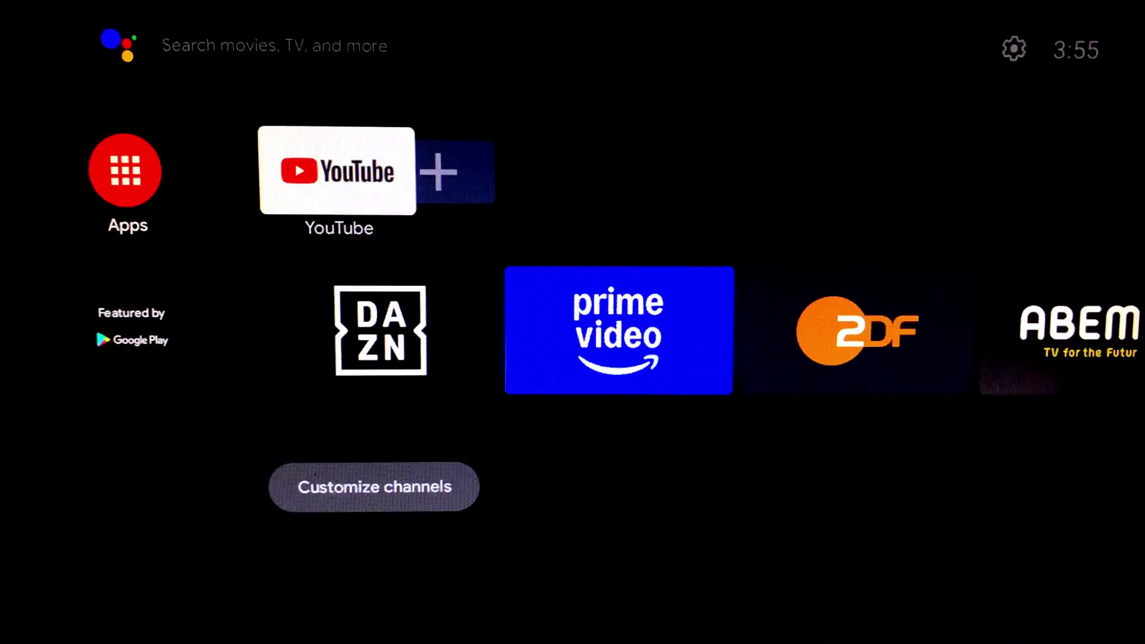
# Play the Underwater OLED demo in YouTube at 720p60, then exit Prime Video
pyautogui.press('Return')
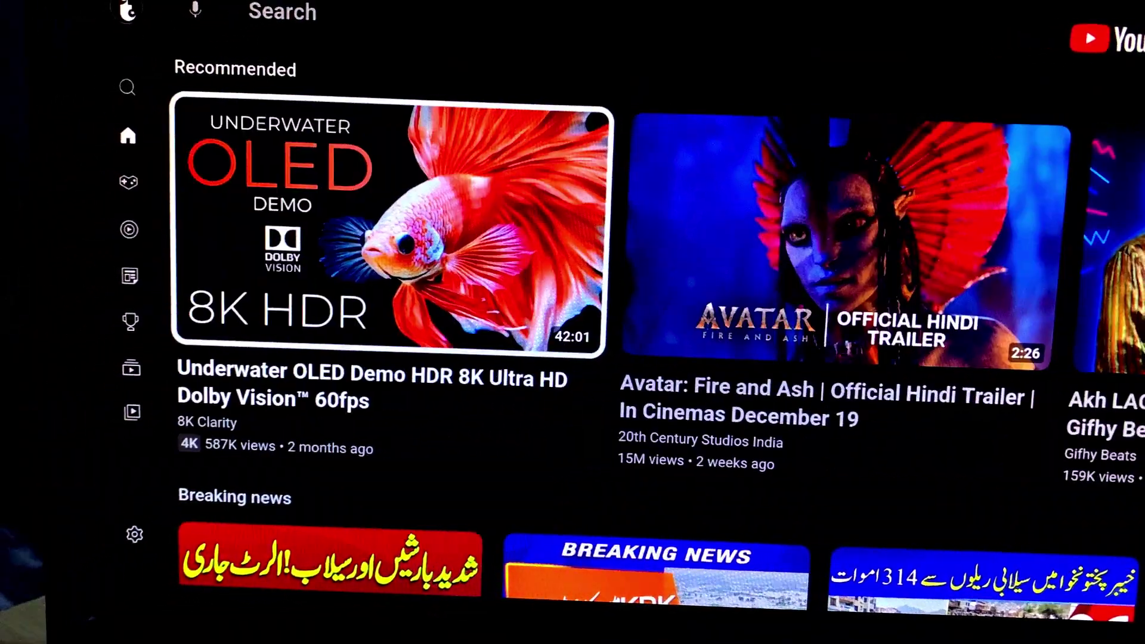
pyautogui.press('Return')
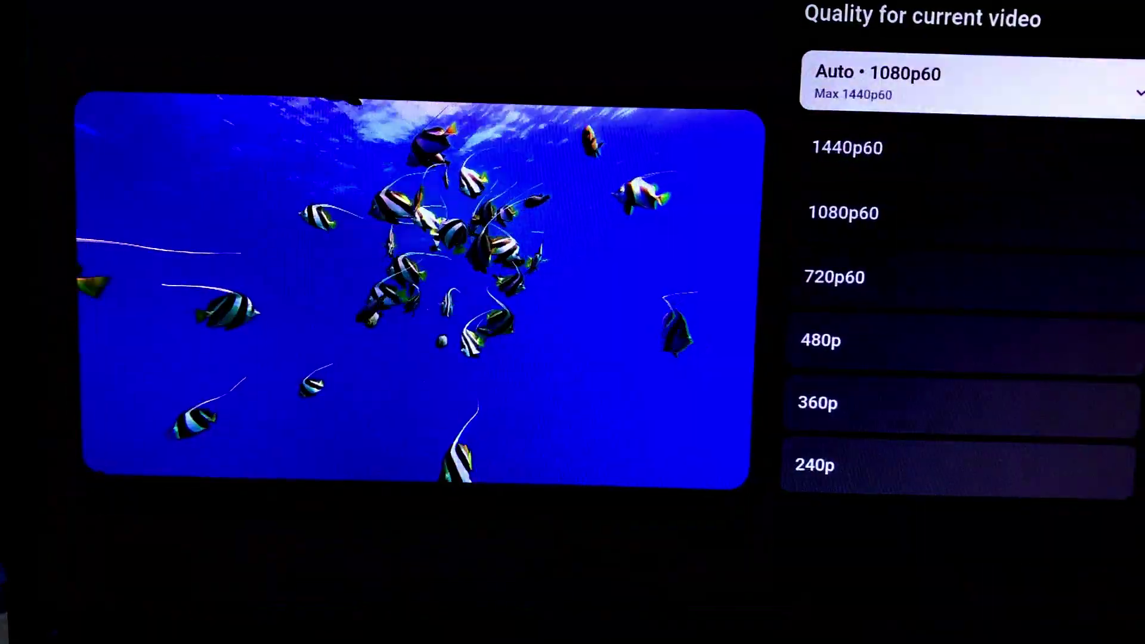
pyautogui.press('Down')
pyautogui.press('Down')
pyautogui.press('Down')
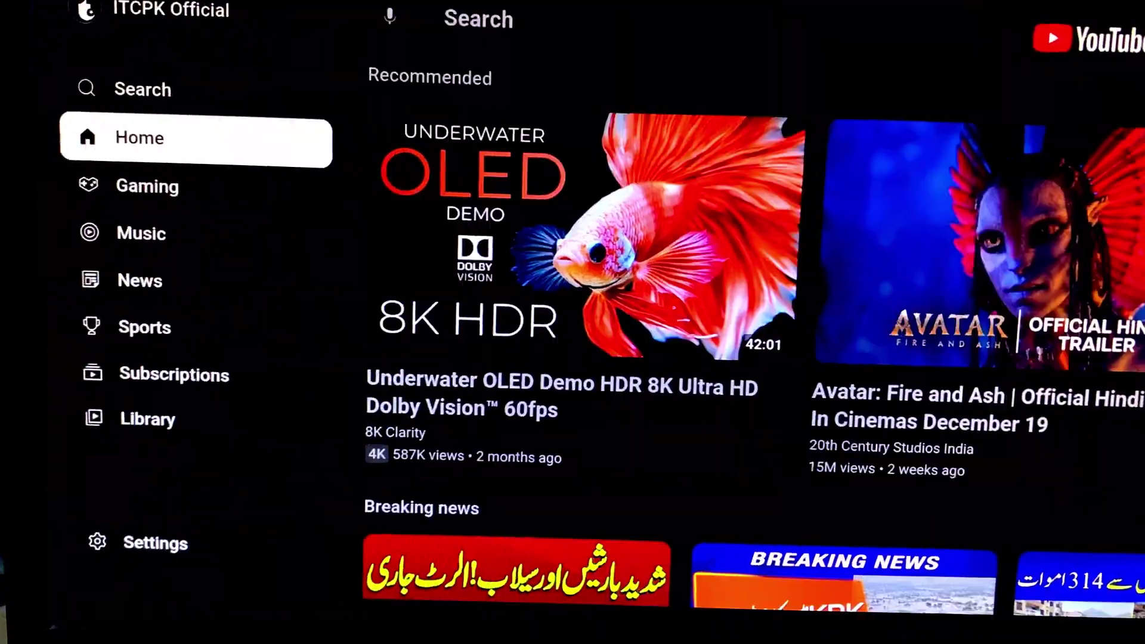
pyautogui.press('Down')
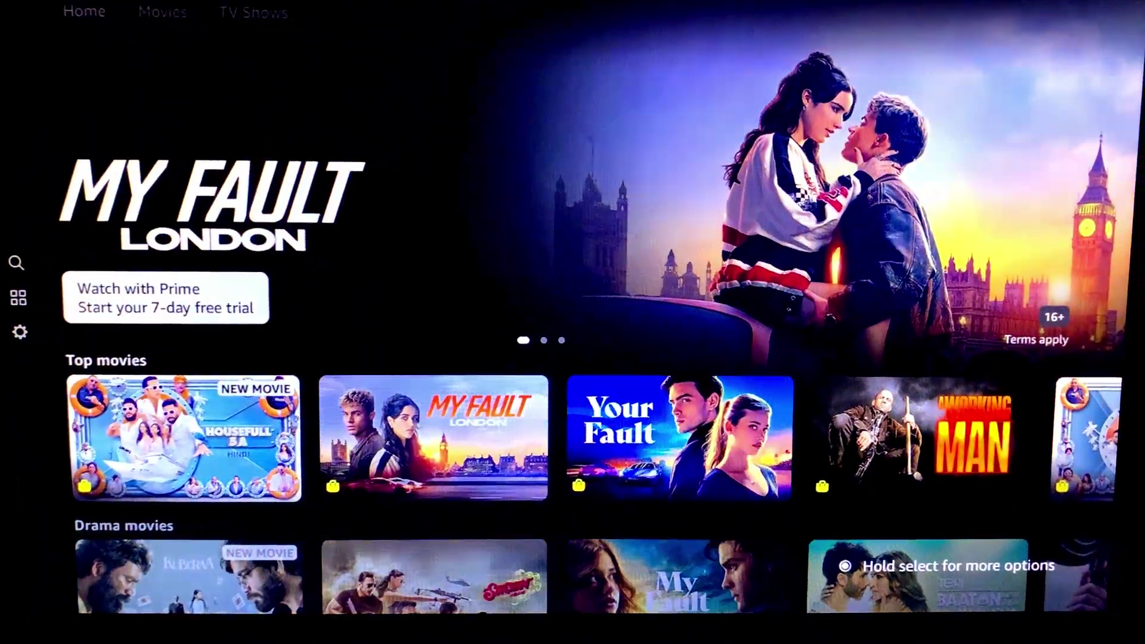
pyautogui.press('Escape')
pyautogui.press('Return')
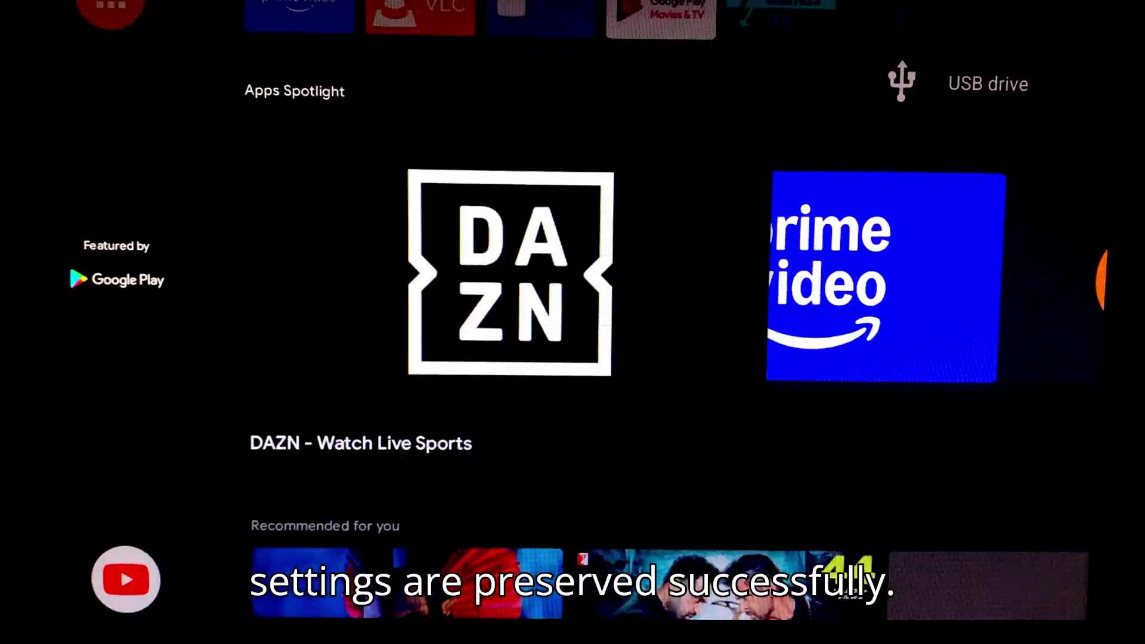
# Confirm the installed apps in the full apps list, return home, and move to Settings
pyautogui.press('Return')
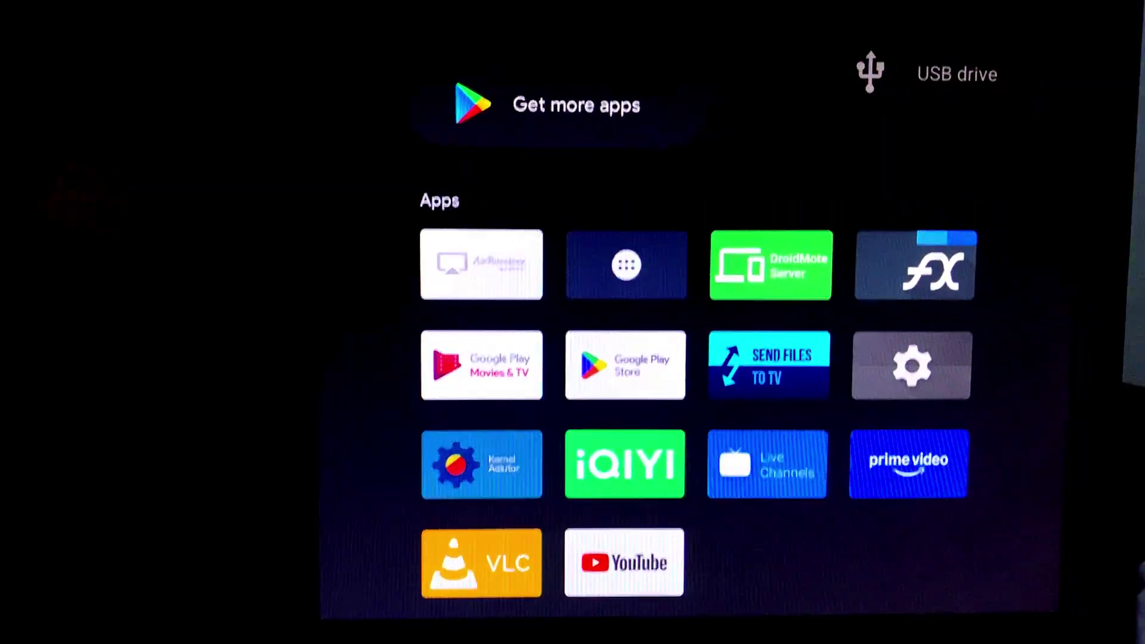
pyautogui.press('Escape')
pyautogui.press('Up')
pyautogui.press('Up')
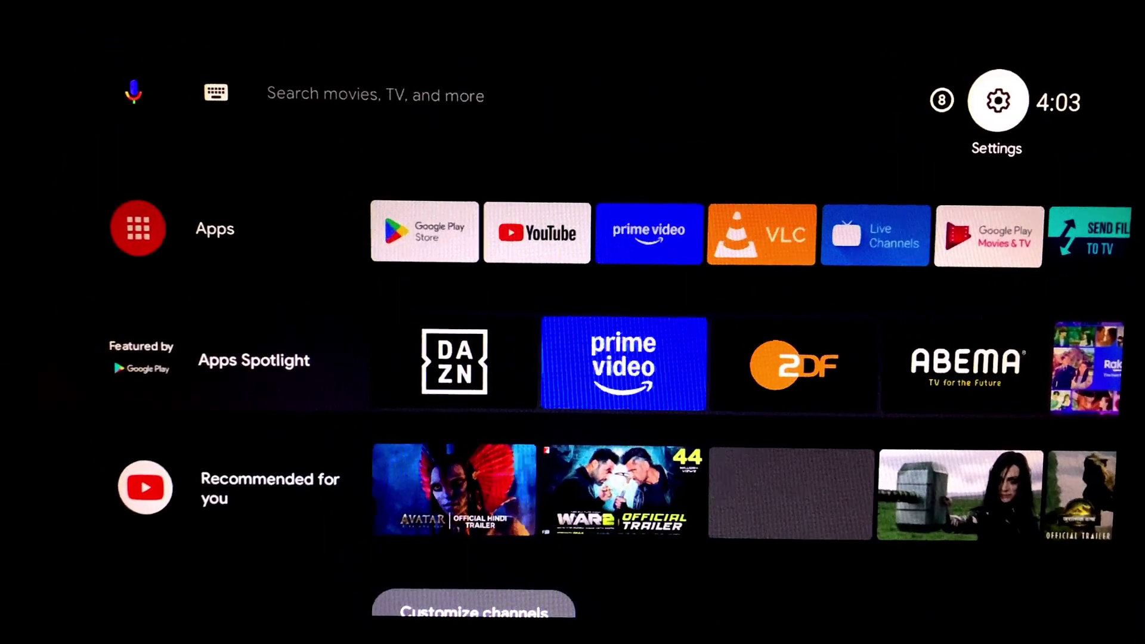